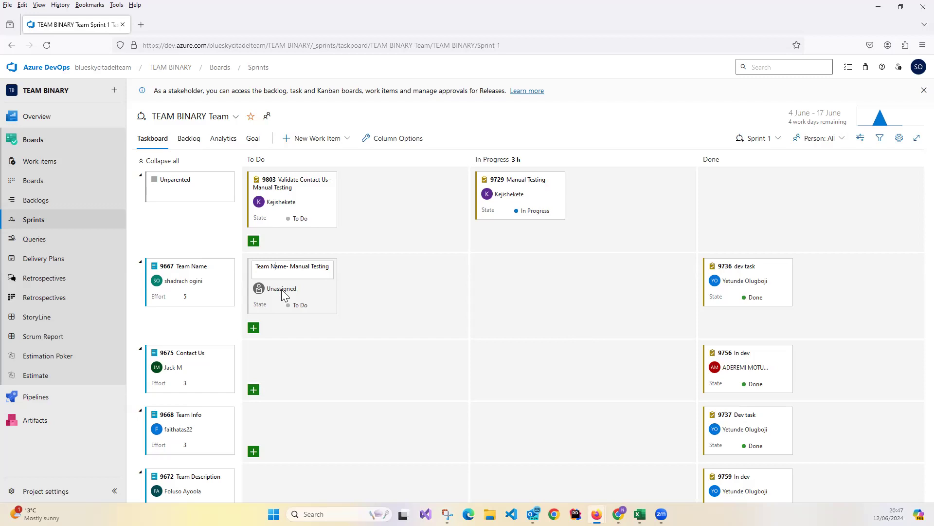
Save the new task "Team Name- Manual Testing" under the Team Name backlog item and open its details
key(Return)
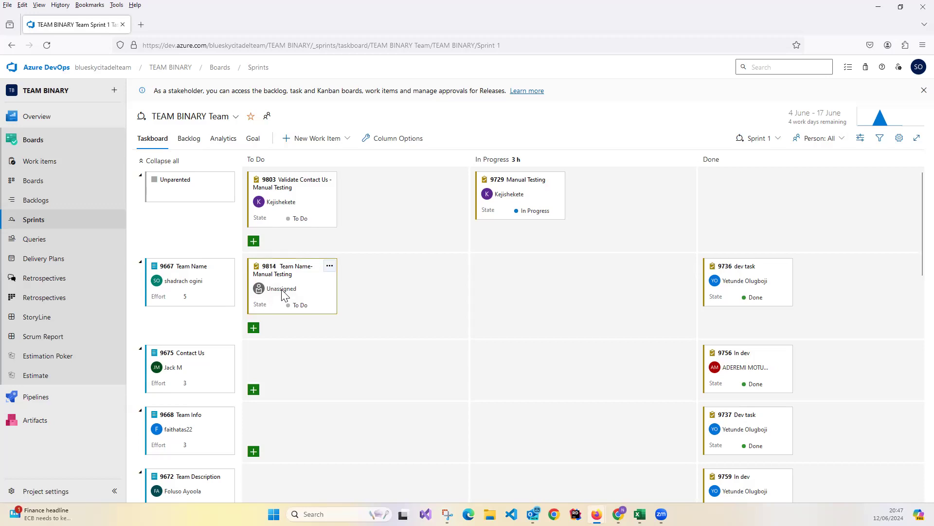
right_click(285, 294)
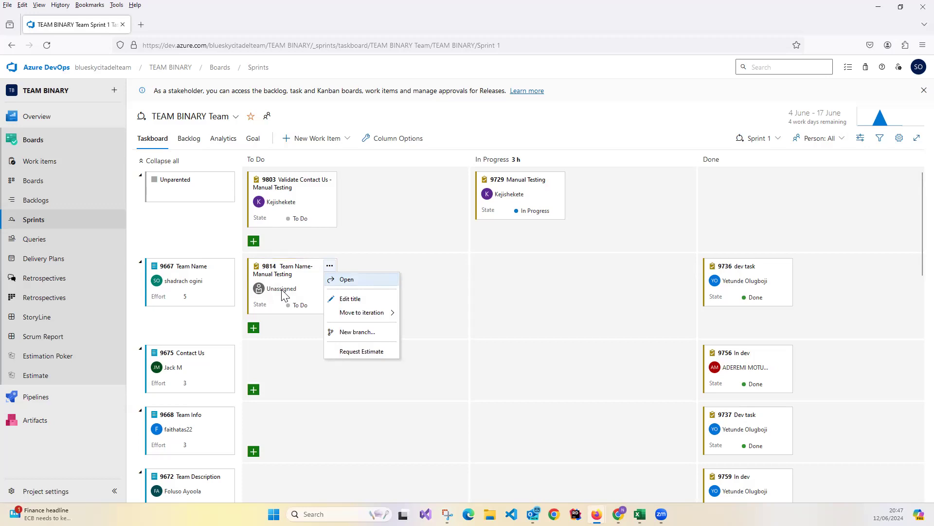
key(Escape)
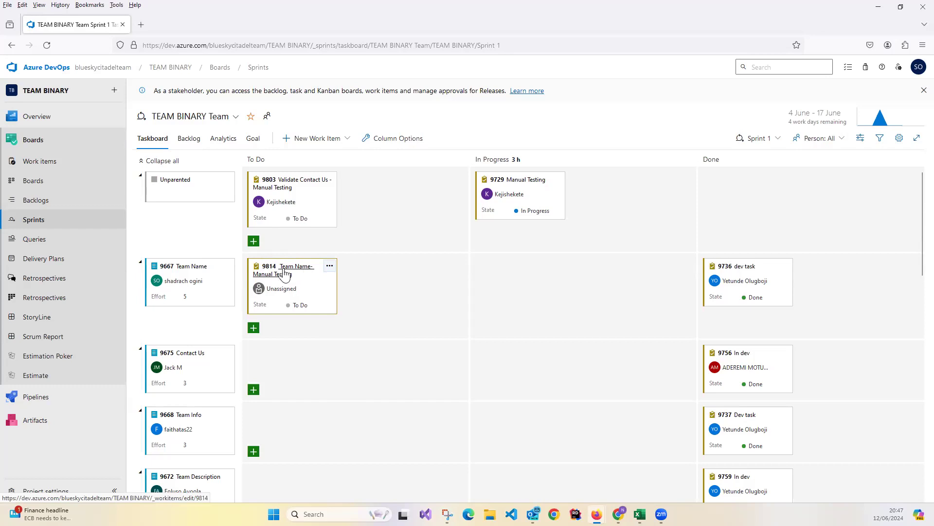
click(330, 266)
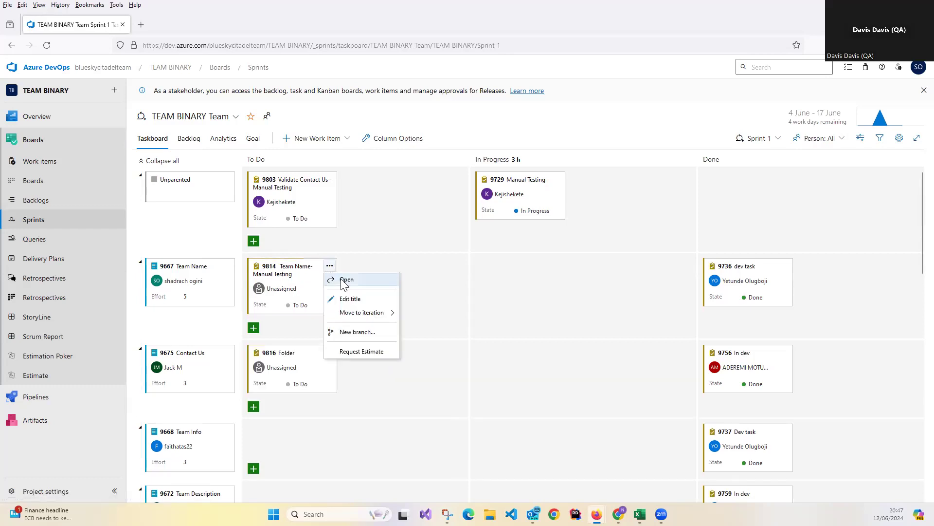
click(345, 281)
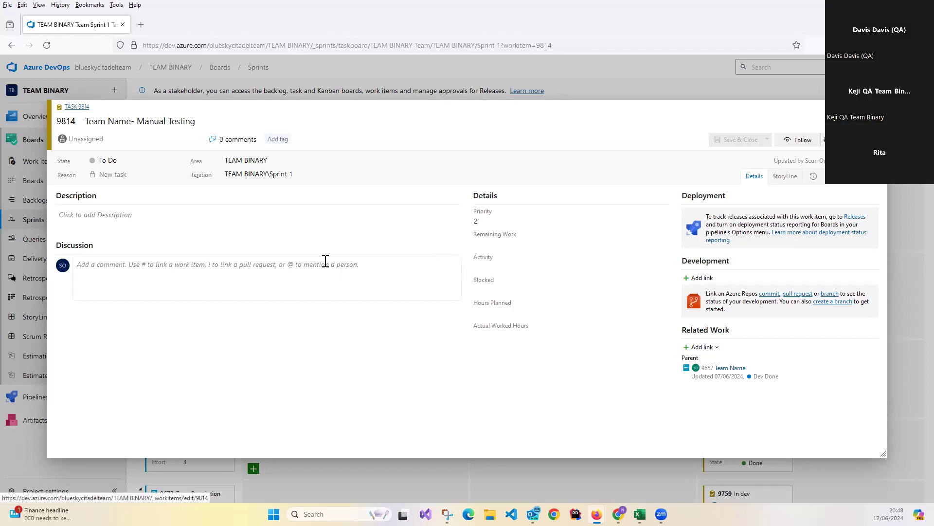
Assign the Team Name manual testing task to the QA team member, save it and move its card to In Progress
click(83, 139)
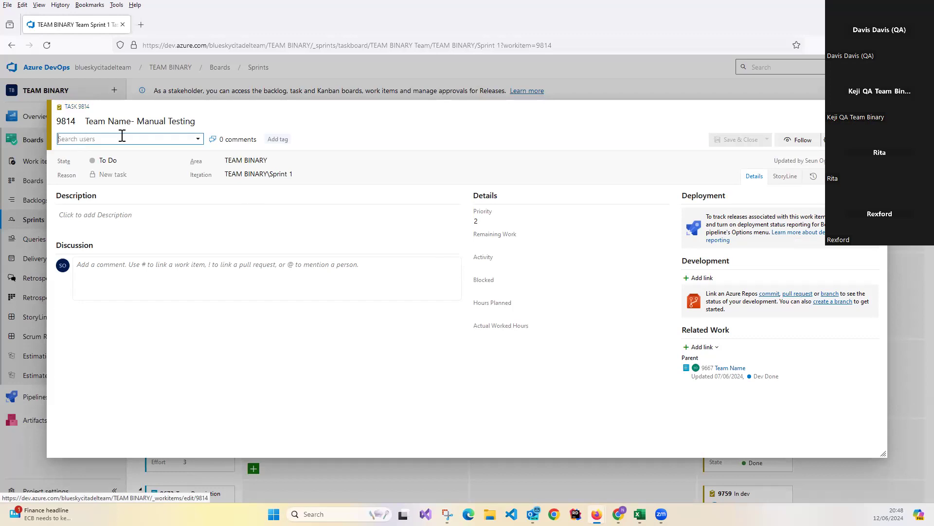
click(188, 140)
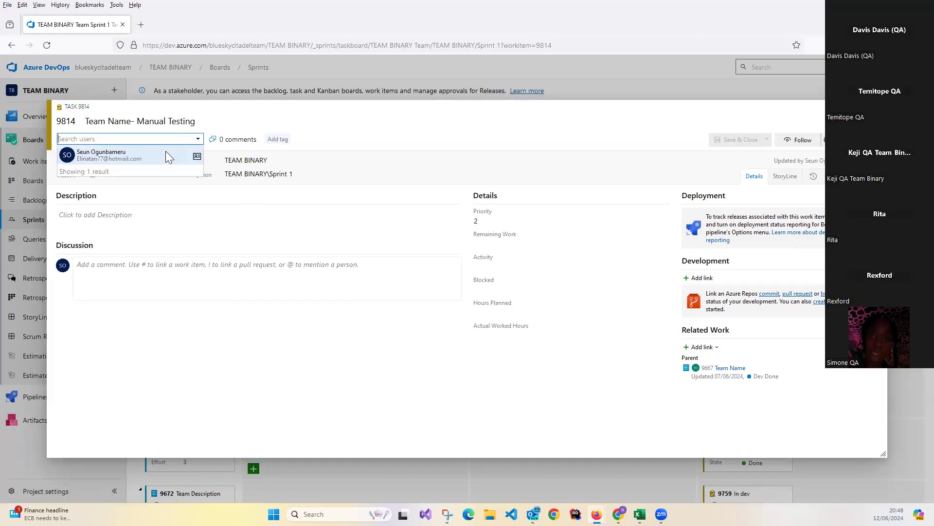
text(Keji)
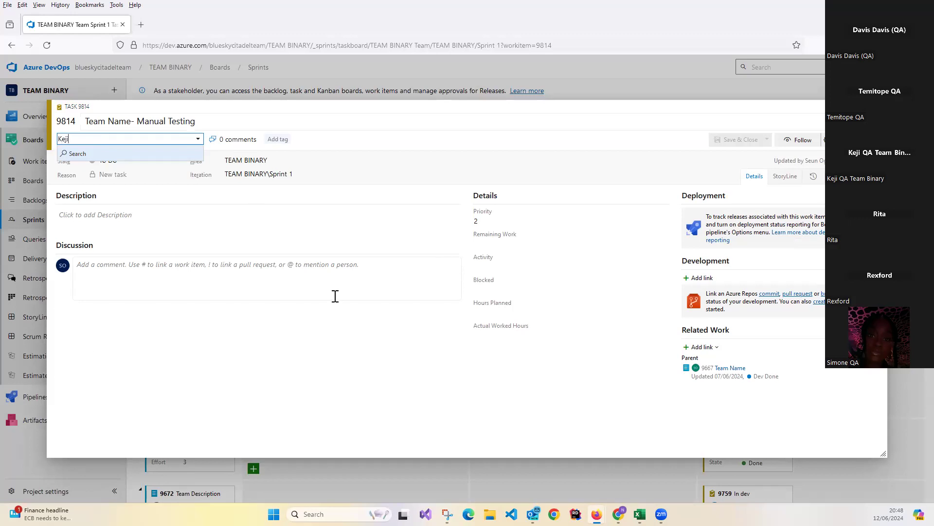
key(Return)
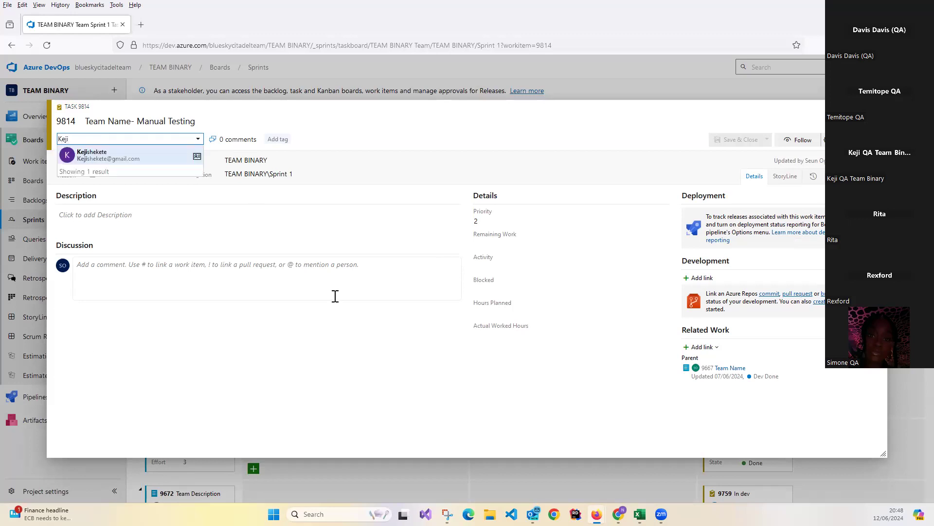
key(Return)
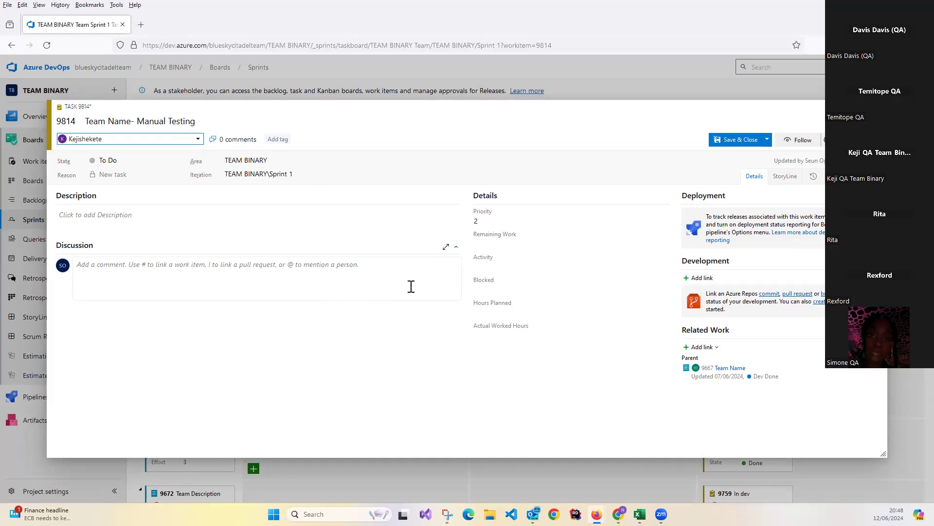
click(730, 144)
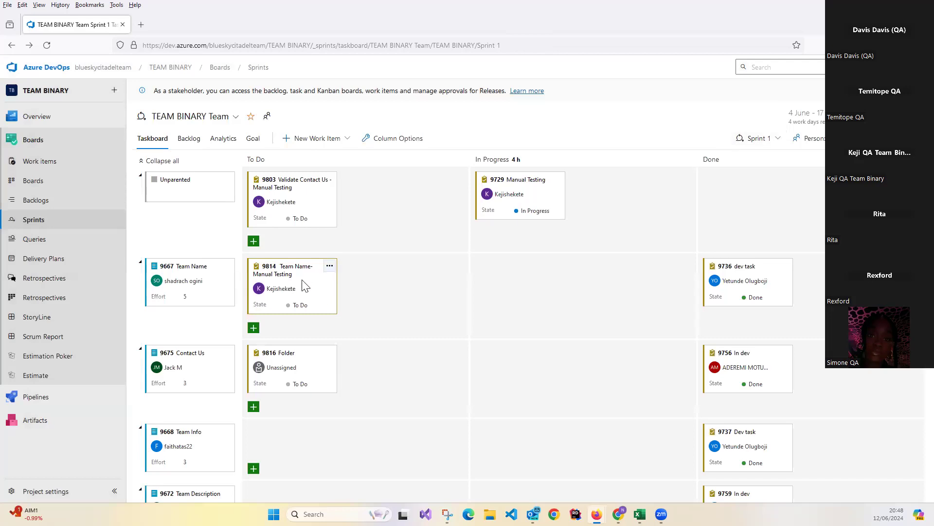
drag(305, 286, 559, 289)
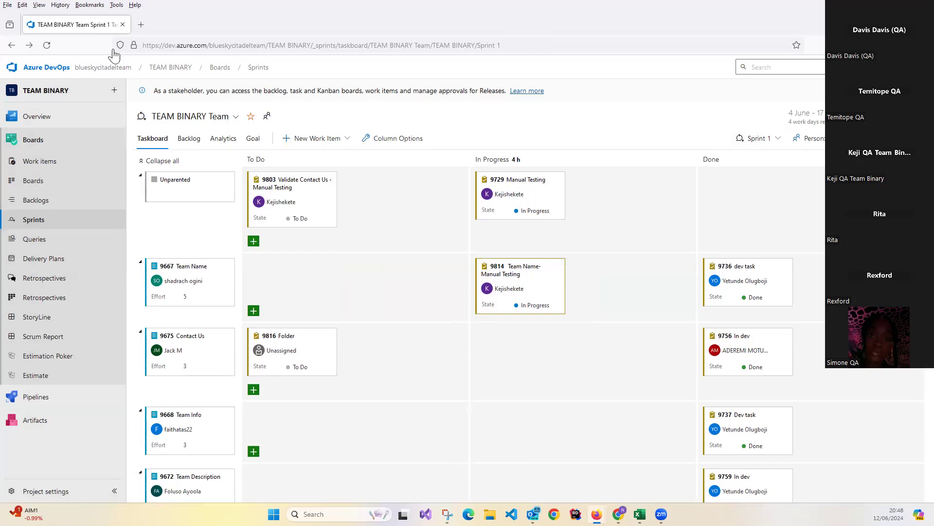
Move the Team Name backlog item from Dev Done to In QA on the team's Kanban board
click(41, 186)
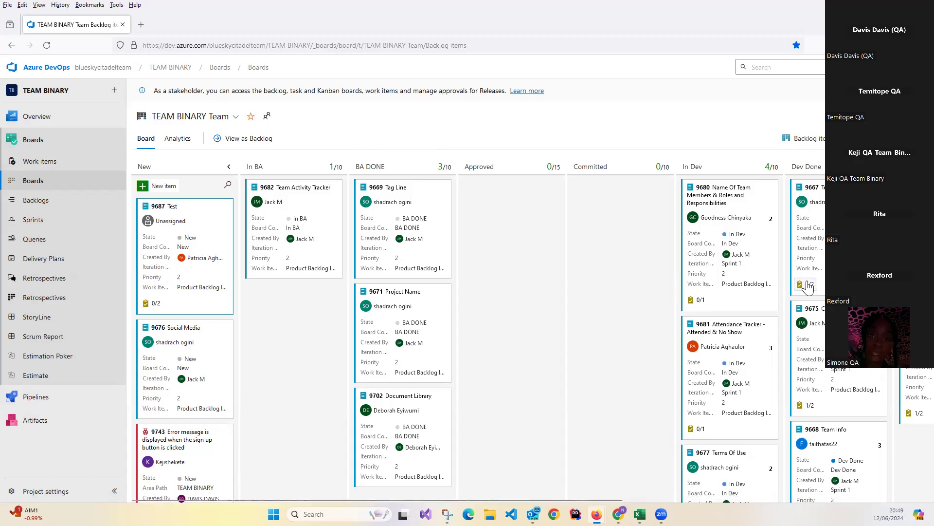
mouse_move(808, 287)
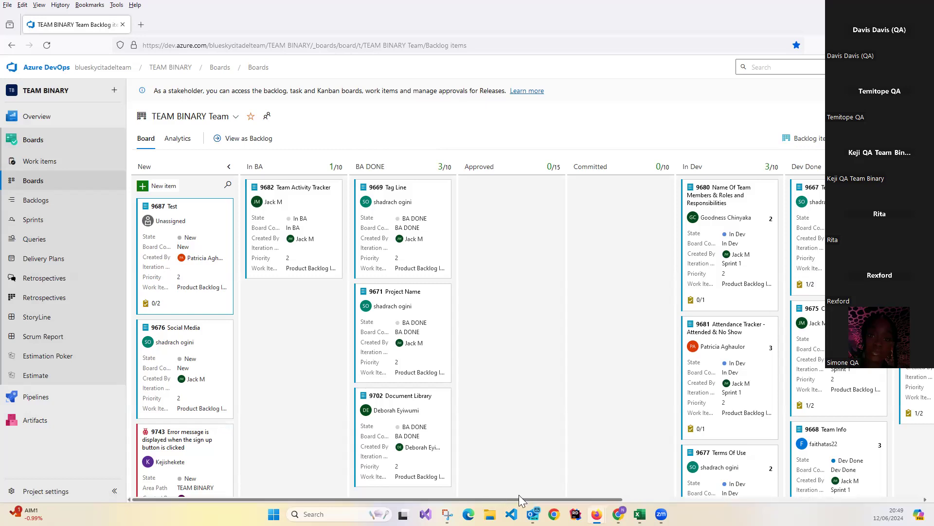
scroll(527, 495, right, 1)
scroll(637, 498, right, 5)
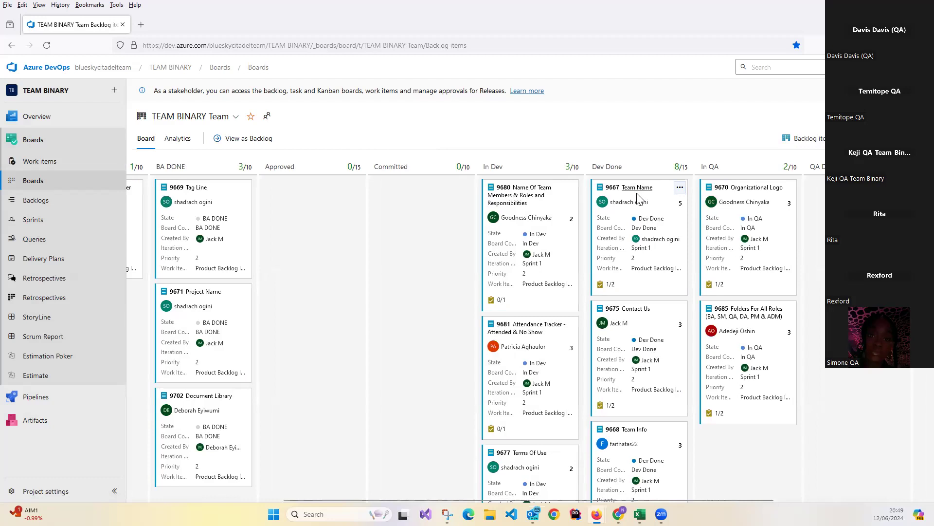
drag(639, 201, 754, 450)
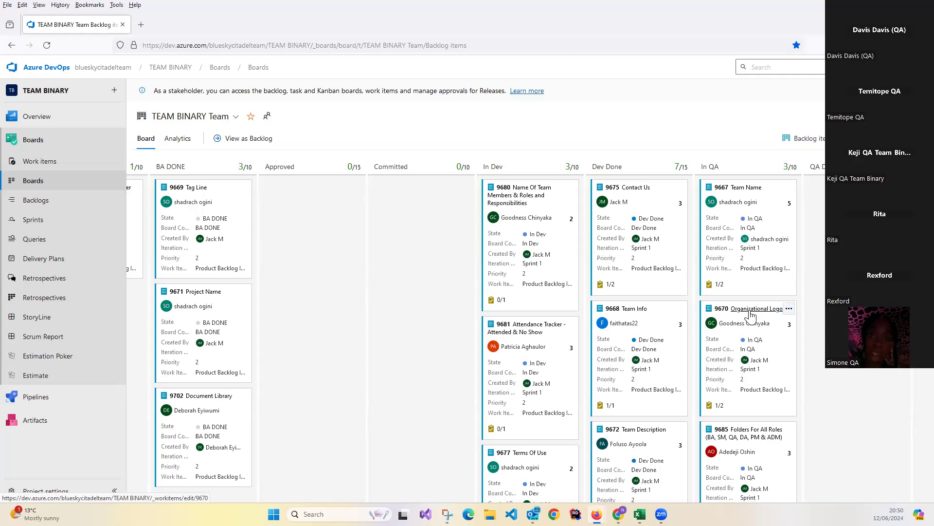
Open the Organizational Logo backlog item and its child test case Validate Consistency of Logo
scroll(751, 315, down, 2)
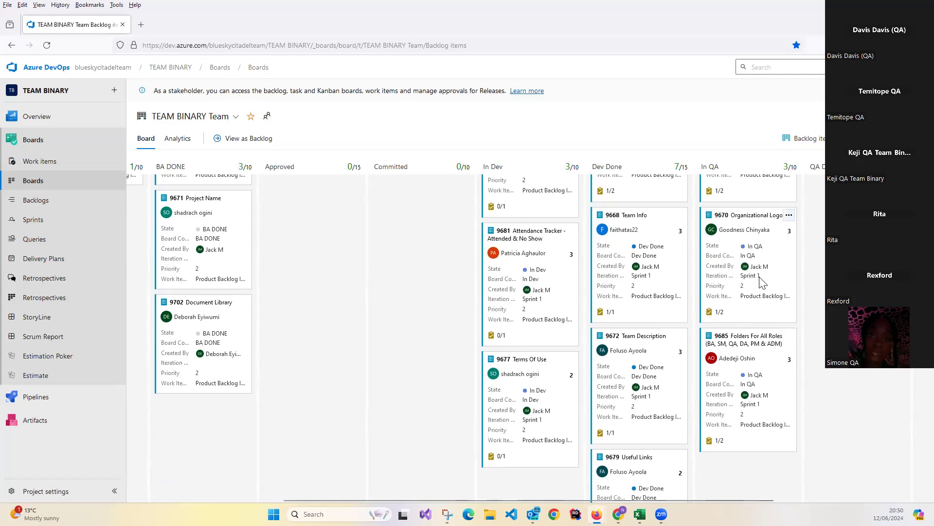
scroll(762, 282, up, 2)
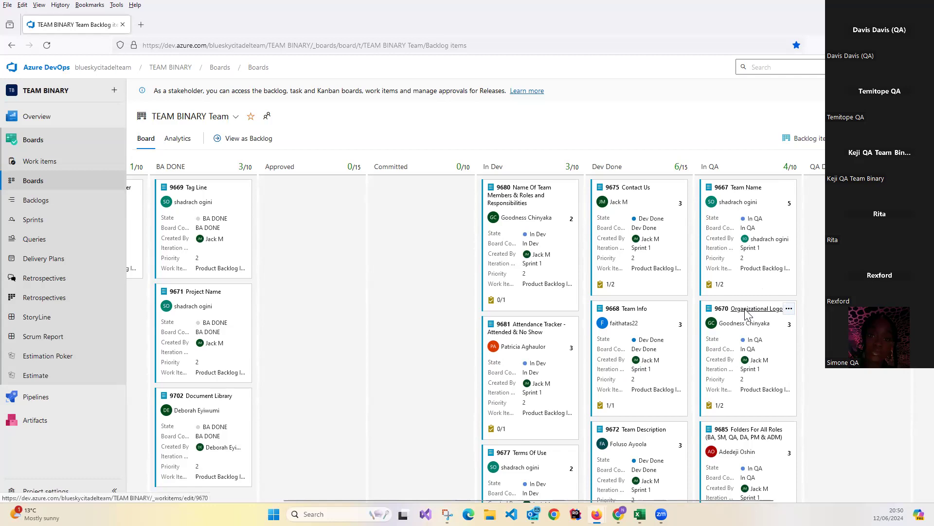
click(748, 311)
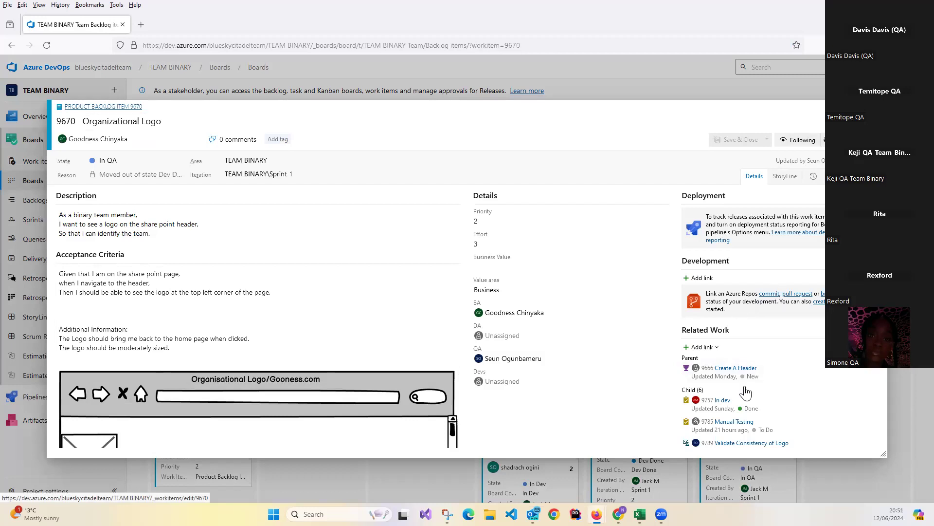
scroll(745, 392, down, 3)
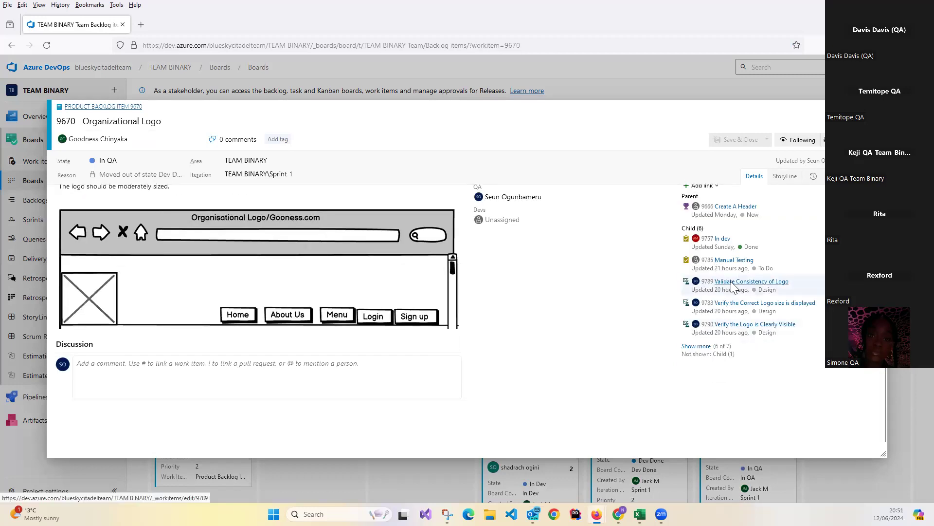
click(732, 282)
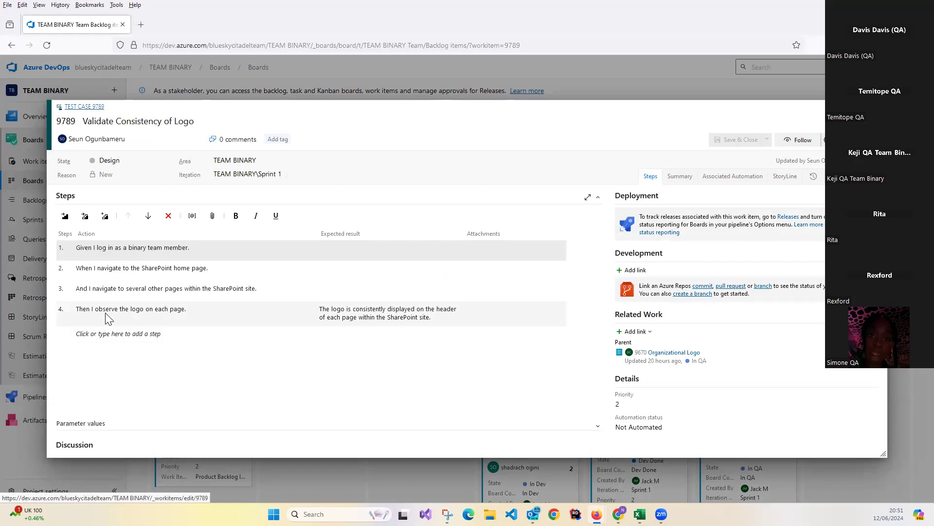
Enter the expected results "User is logged in" for step 1 and "Home page is loaded" for step 2
click(336, 254)
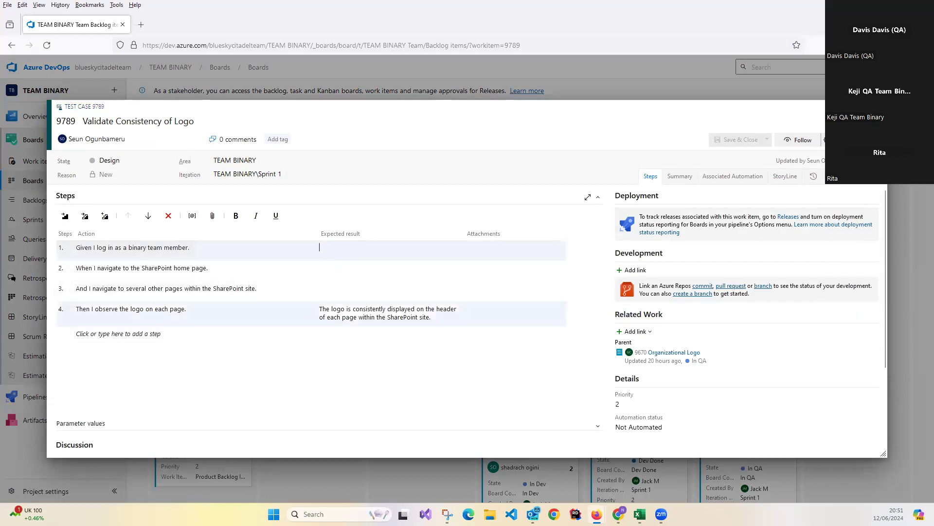
text(User is logged in)
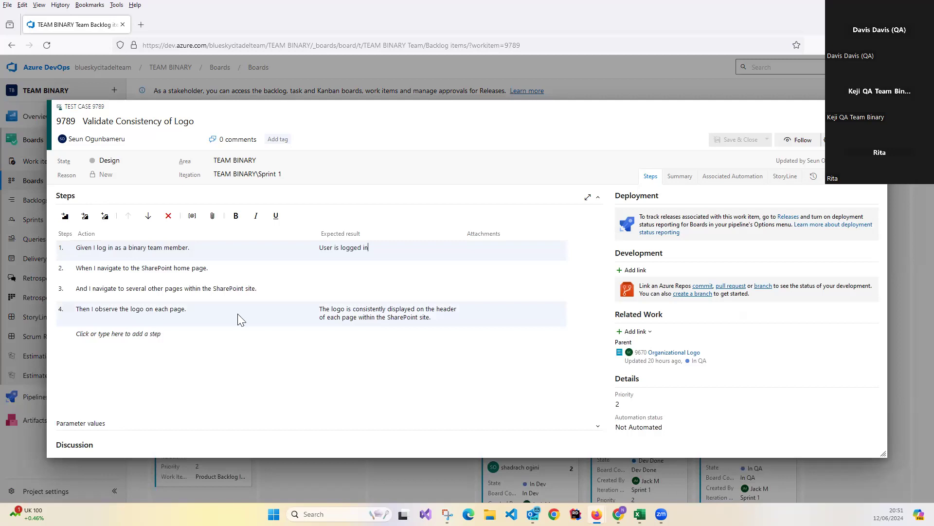
click(330, 264)
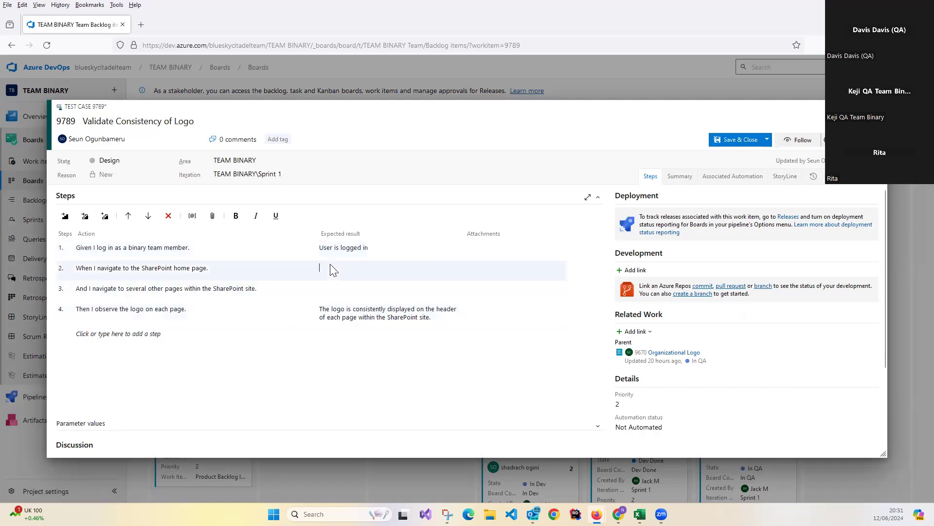
text(Sha)
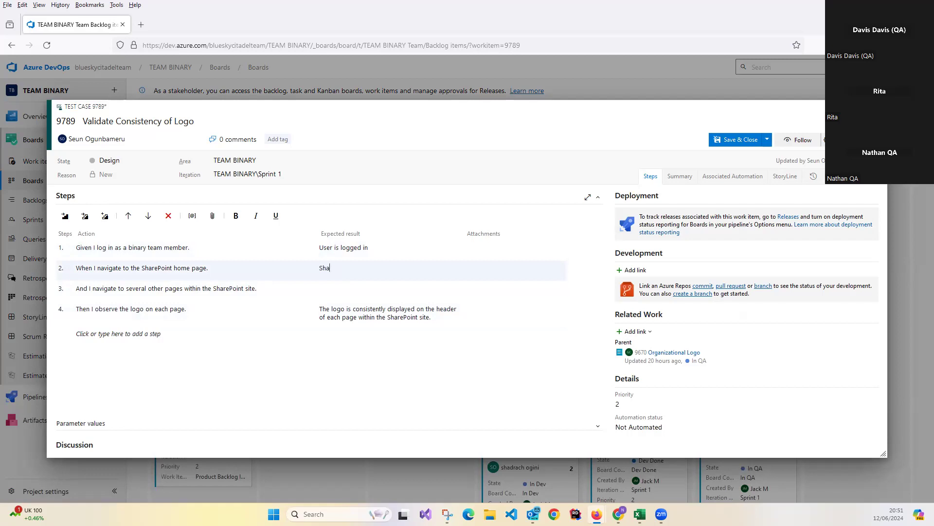
key(BackSpace)
key(BackSpace)
text(Home page is loaded)
click(321, 289)
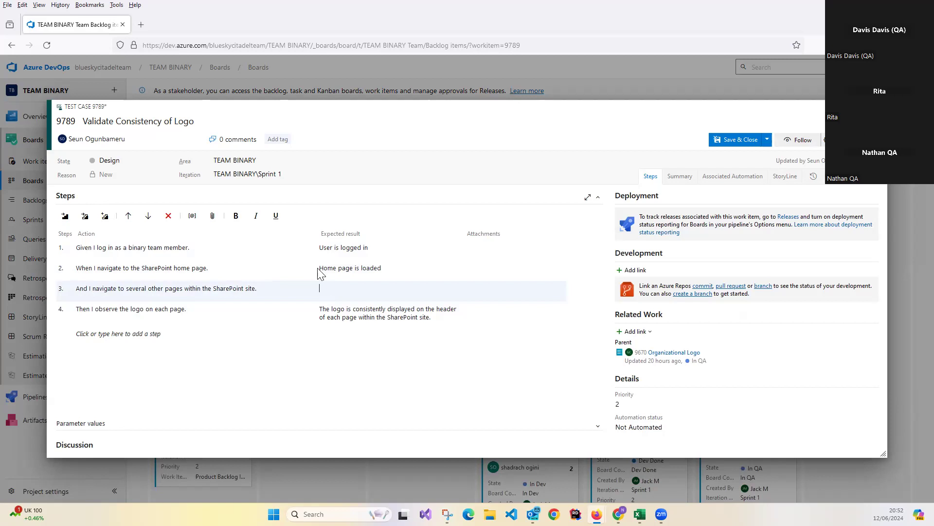
Reword the expected result of step 2 to "Home page is displayed"
click(384, 268)
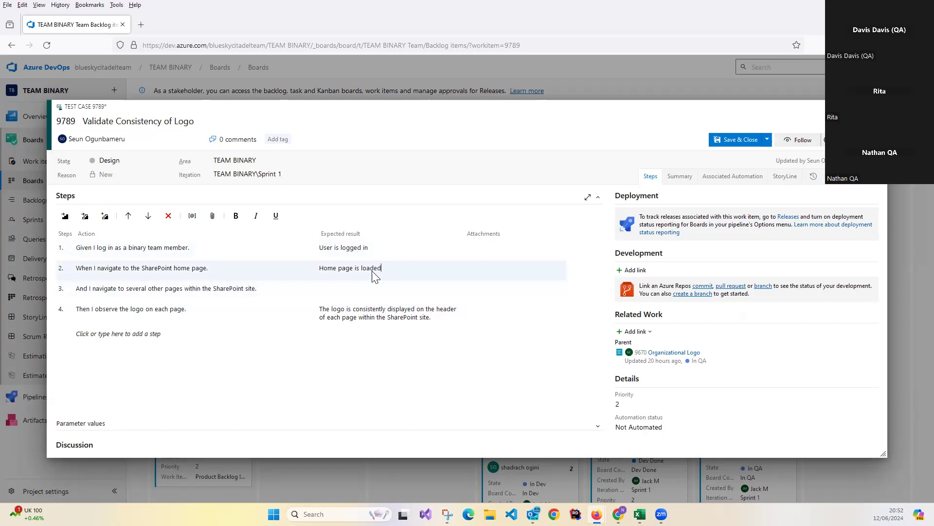
key(BackSpace)
key(BackSpace)
key(BackSpace)
key(BackSpace)
text(displayed)
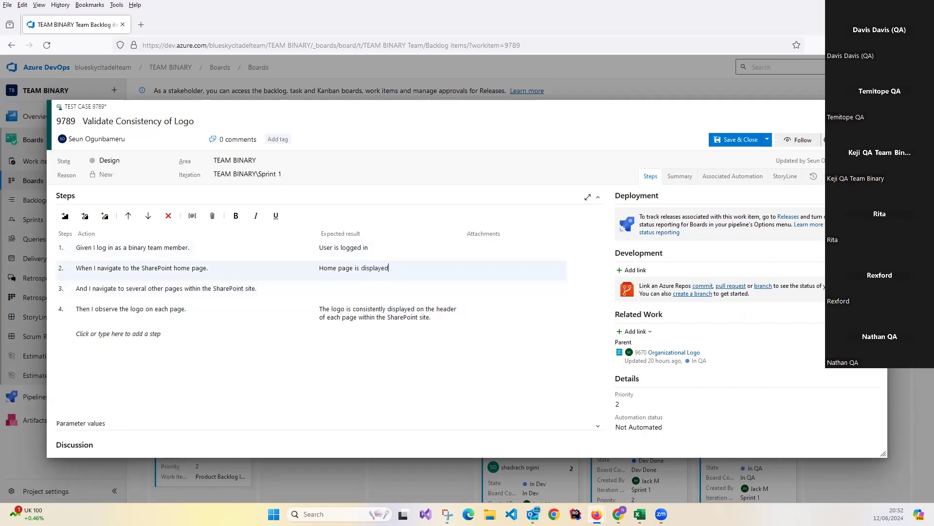
Enter "User can access other page on SharePoint" as the expected result of step 3
click(326, 294)
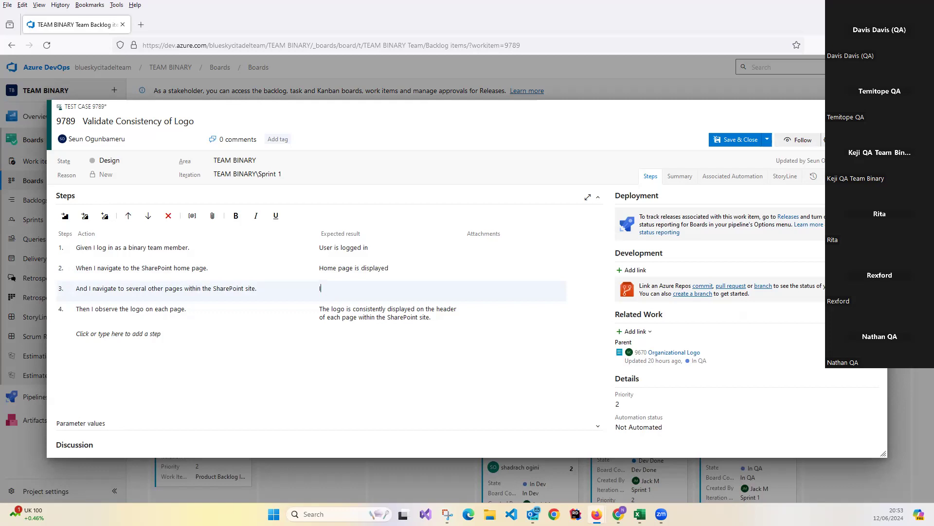
text(ser can access other page on share)
key(BackSpace)
key(BackSpace)
key(BackSpace)
text(SharePoint)
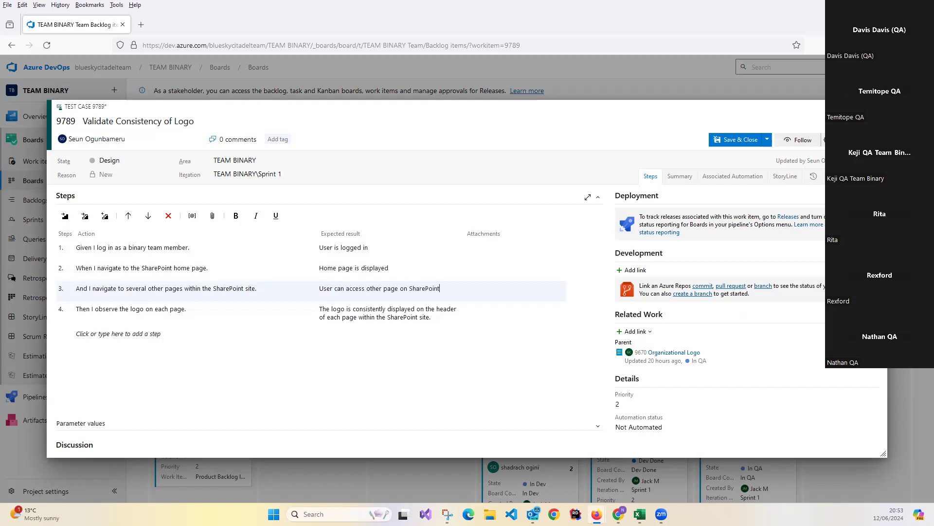
Replace the expected result of step 3 with "I can access another page on the SharePoint Site"
key(BackSpace)
key(BackSpace)
key(BackSpace)
key(BackSpace)
key(BackSpace)
key(BackSpace)
key(BackSpace)
key(BackSpace)
key(BackSpace)
key(BackSpace)
key(BackSpace)
key(BackSpace)
key(BackSpace)
key(BackSpace)
key(BackSpace)
key(BackSpace)
key(BackSpace)
key(BackSpace)
key(BackSpace)
key(BackSpace)
key(BackSpace)
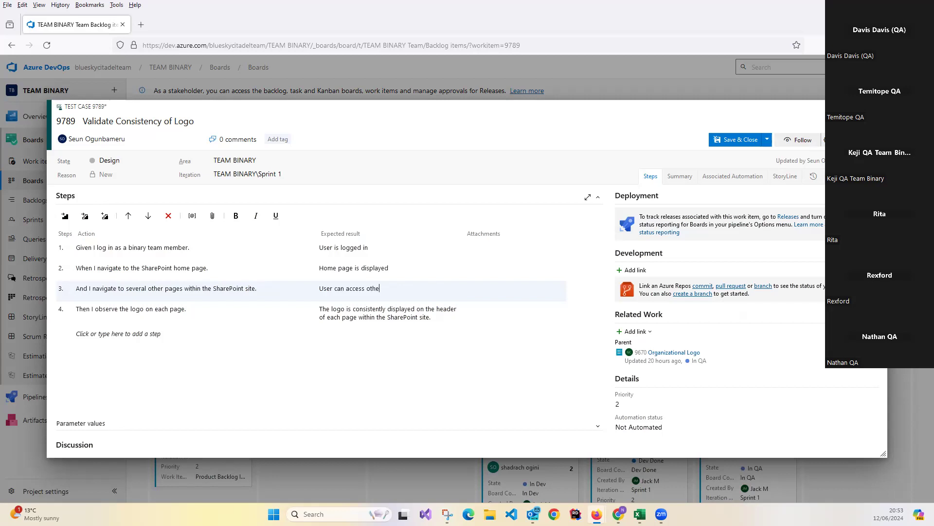
key(BackSpace)
key(BackSpace)
key(BackSpace)
key(BackSpace)
key(BackSpace)
key(BackSpace)
key(BackSpace)
key(BackSpace)
key(BackSpace)
key(BackSpace)
key(BackSpace)
key(BackSpace)
key(BackSpace)
key(BackSpace)
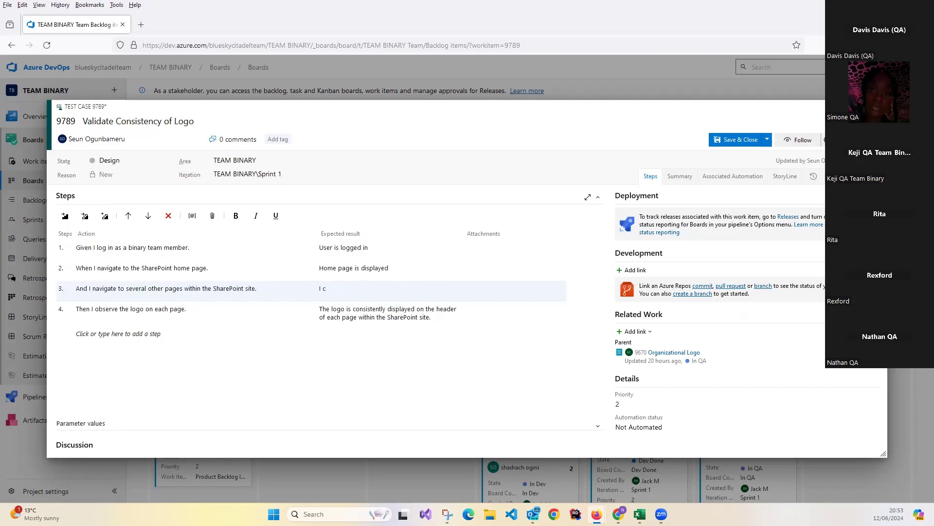
text(an)
text(access ab)
key(BackSpace)
text(nother page on the )
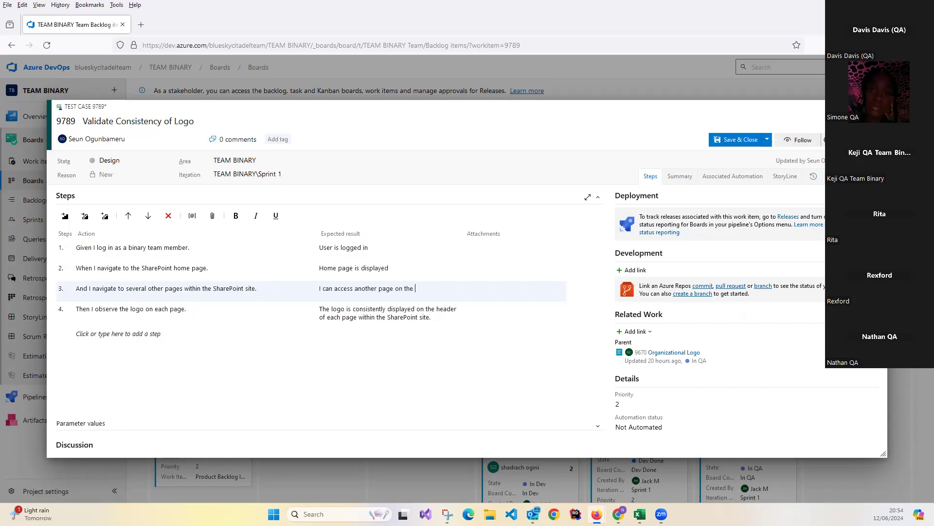
text(SharePoint Site)
Save and close the test case, and reopen it from the Organizational Logo item's related work
click(636, 199)
click(739, 141)
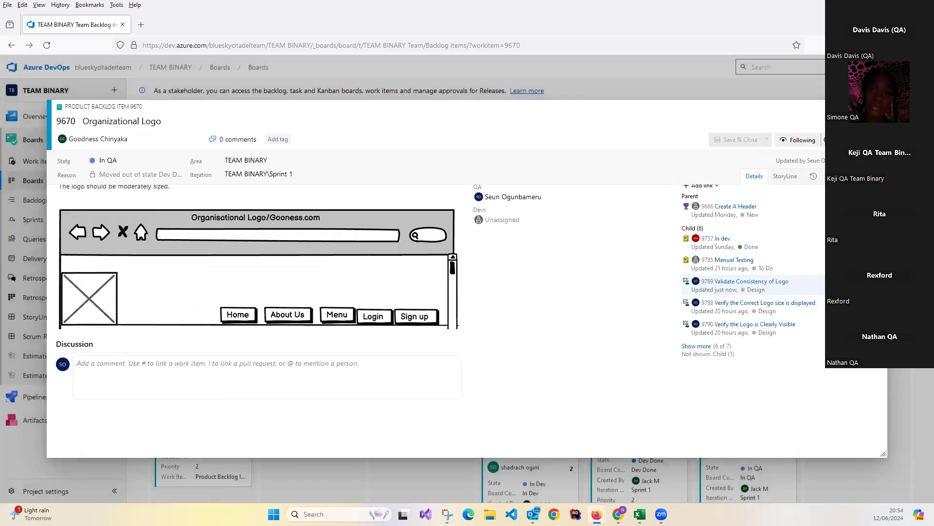
click(745, 283)
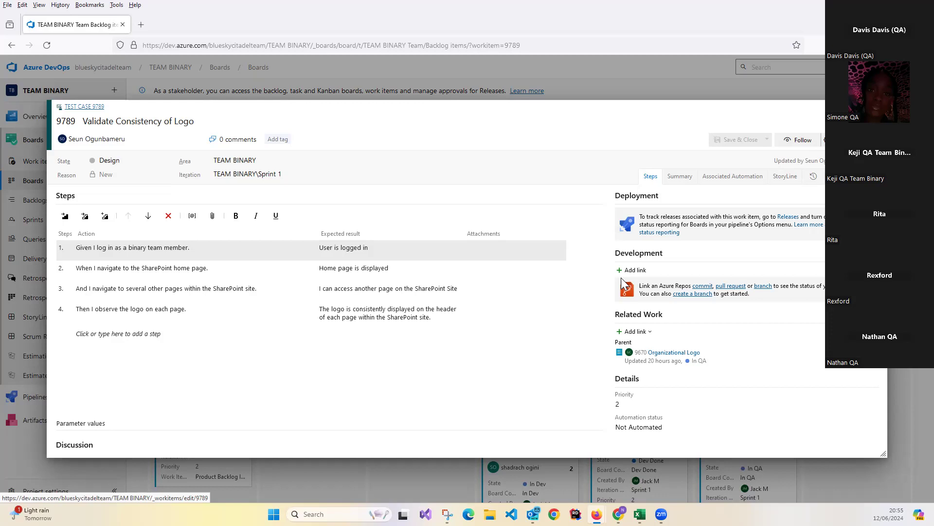
Follow the Validate Consistency of Logo test case
click(784, 145)
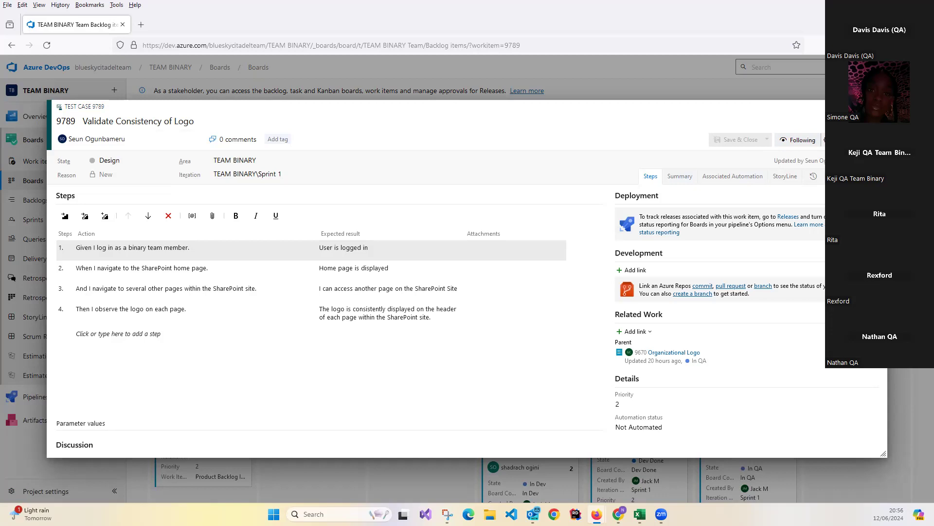
click(827, 140)
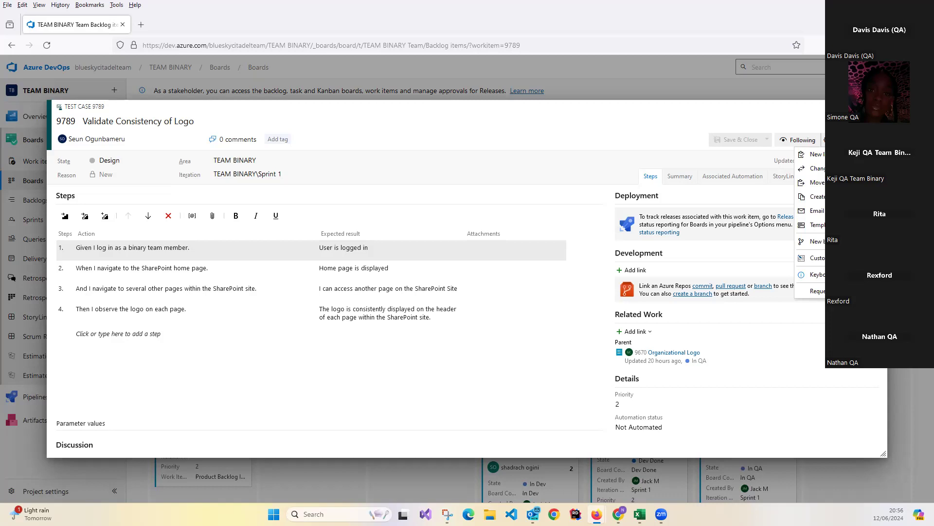
key(Escape)
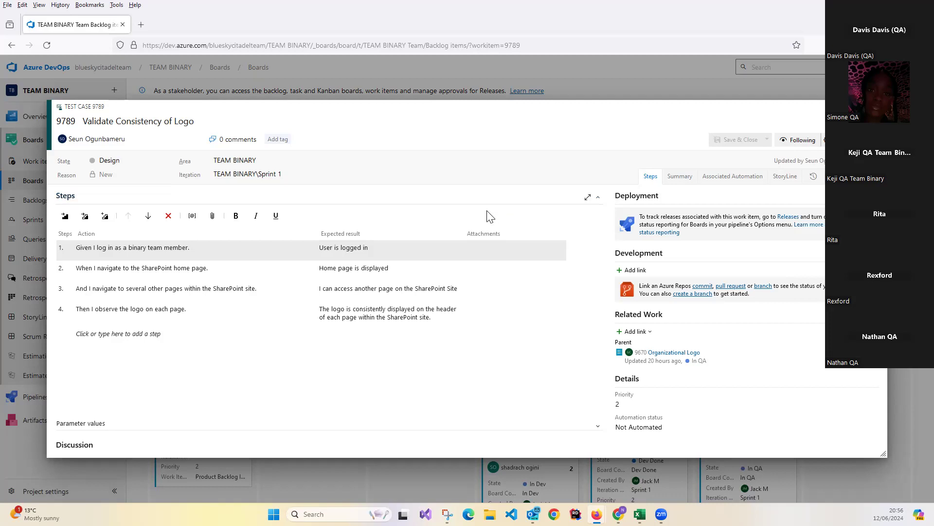
Reword the expected result of step 3 to "I have access another page on the SharePoint Site"
double_click(333, 291)
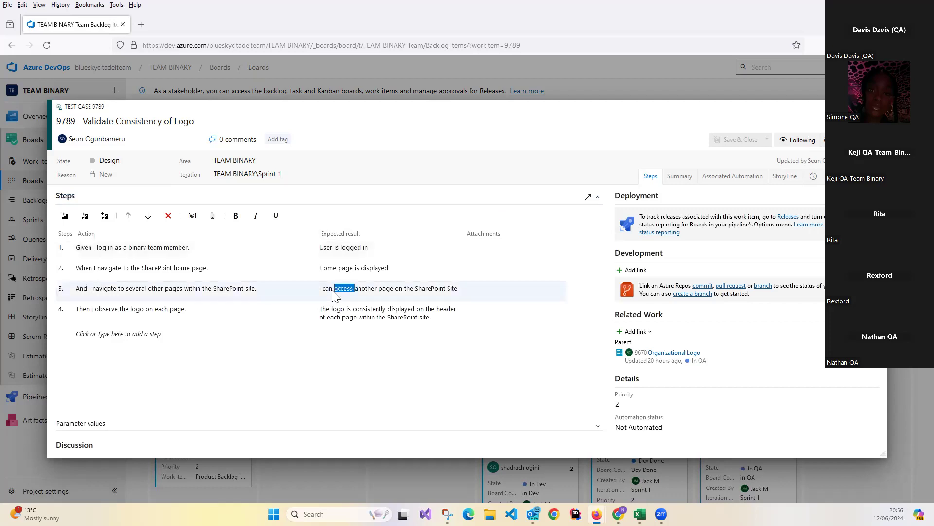
click(333, 291)
key(BackSpace)
key(BackSpace)
key(BackSpace)
key(BackSpace)
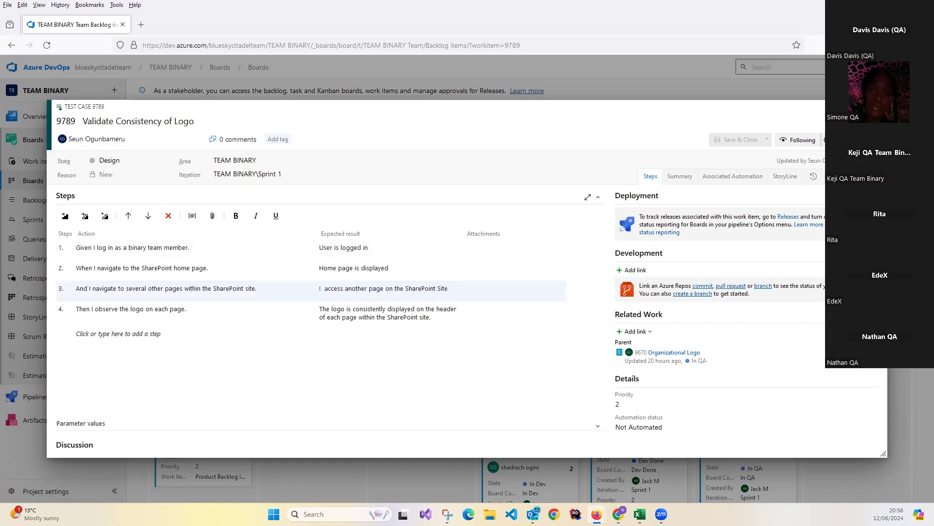
text(have)
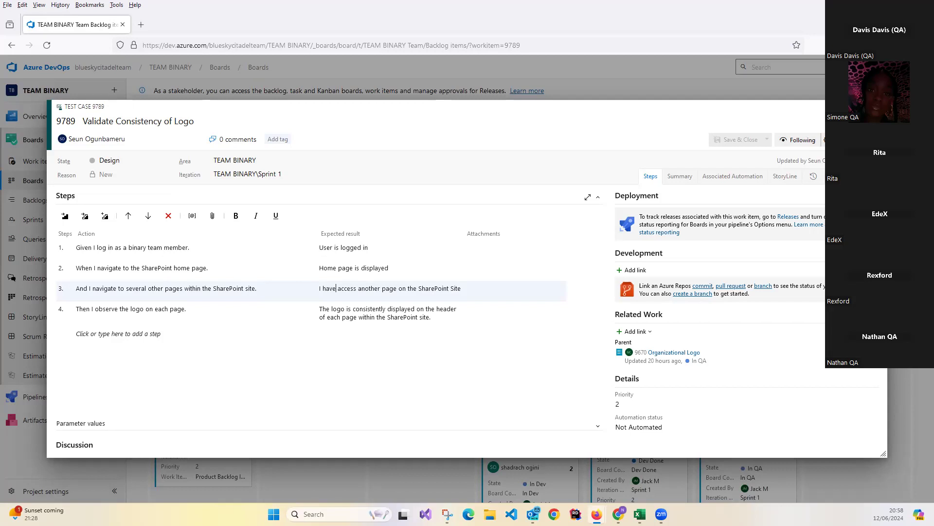
click(368, 289)
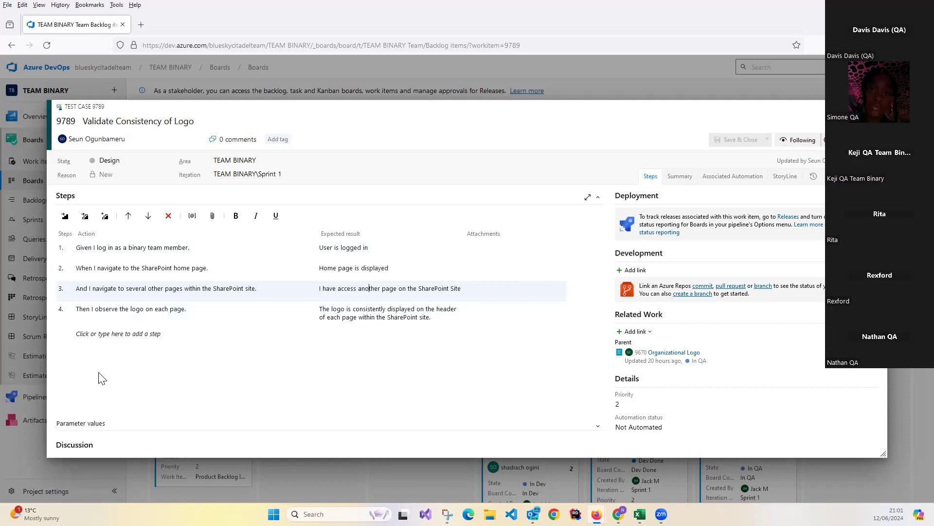
Try to delete "within the SharePoint site." from the action of step 3, and undo the deletion
click(139, 334)
drag(103, 302, 78, 295)
click(78, 295)
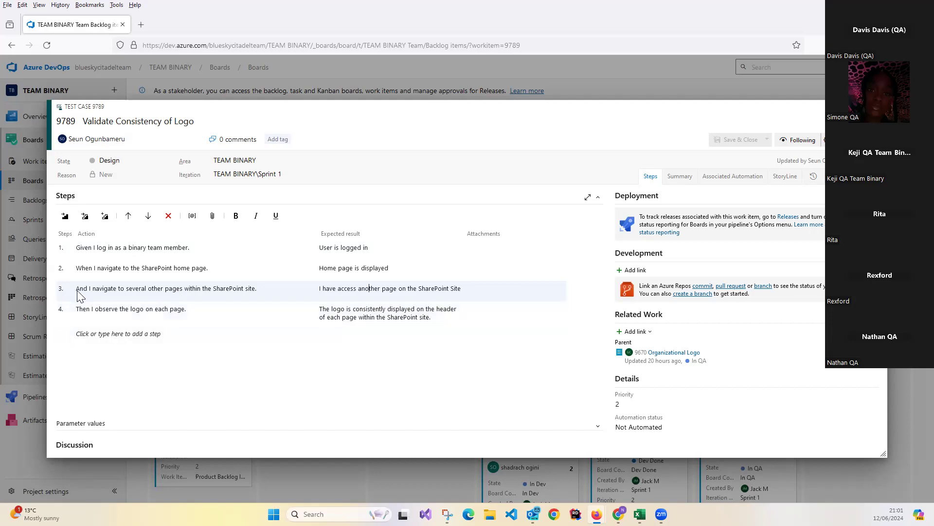
double_click(105, 291)
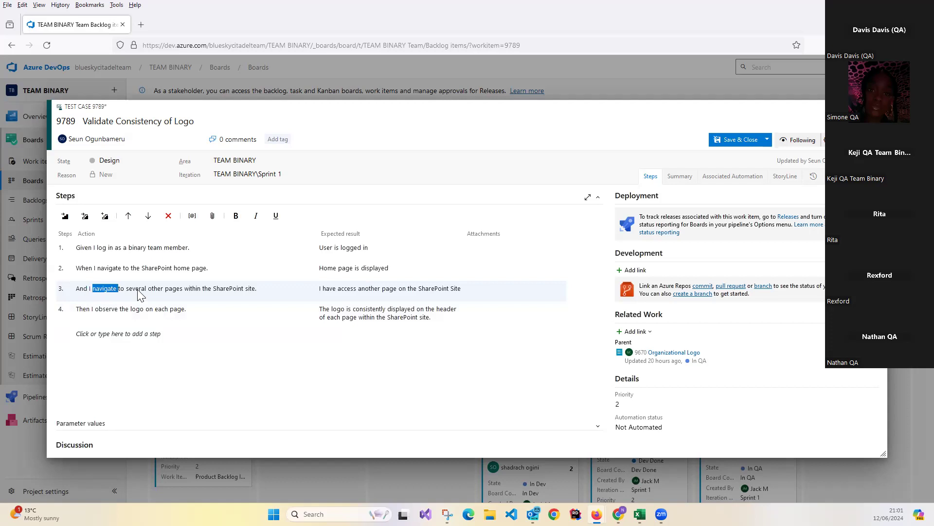
click(262, 294)
key(BackSpace)
key(BackSpace)
key(BackSpace)
key(BackSpace)
key(BackSpace)
key(BackSpace)
key(BackSpace)
key(BackSpace)
key(BackSpace)
key(BackSpace)
key(BackSpace)
key(BackSpace)
key(BackSpace)
key(BackSpace)
key(BackSpace)
key(BackSpace)
key(BackSpace)
key(BackSpace)
key(BackSpace)
key(BackSpace)
key(BackSpace)
key(BackSpace)
key(BackSpace)
key(BackSpace)
key(BackSpace)
key(BackSpace)
key(BackSpace)
key(BackSpace)
key(BackSpace)
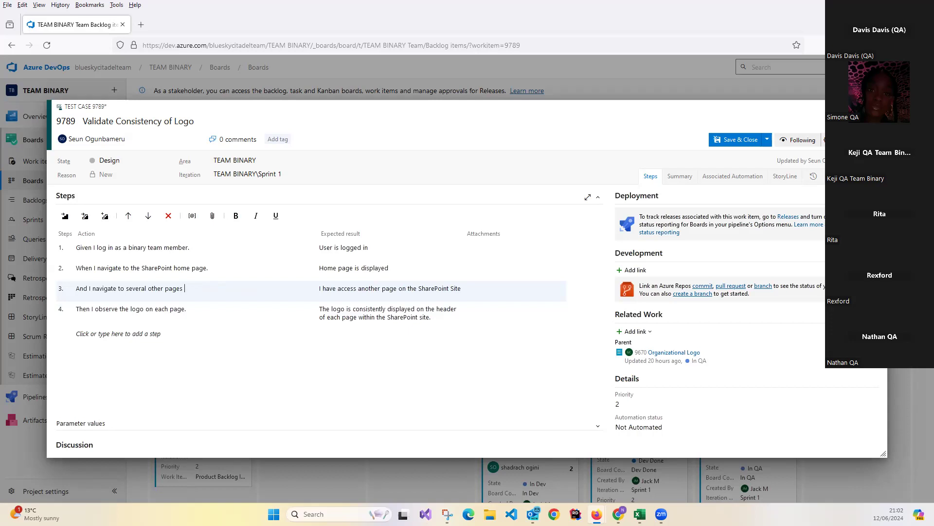
key(BackSpace)
key(ctrl+z)
Replace "I have access" with "Other pages" at the start of step 3's expected result
scroll(781, 388, down, 1)
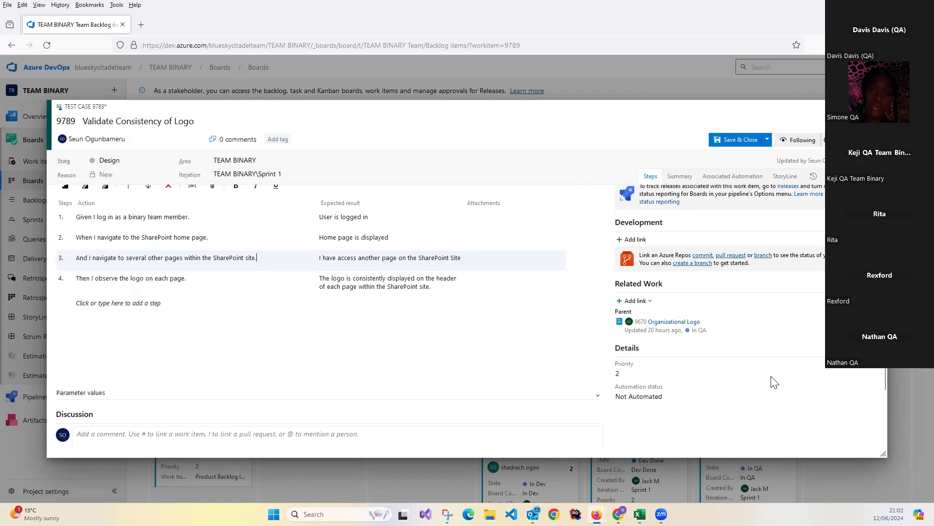
scroll(775, 383, down, 2)
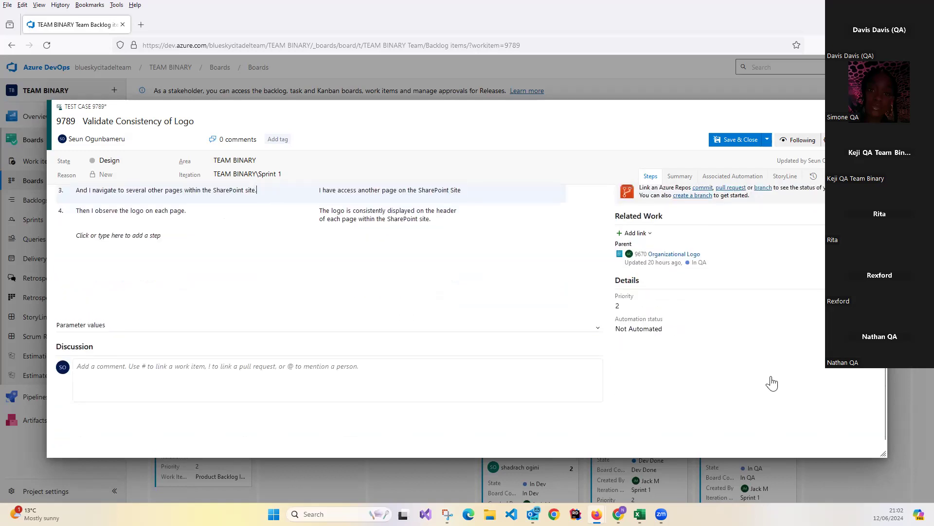
scroll(772, 383, up, 3)
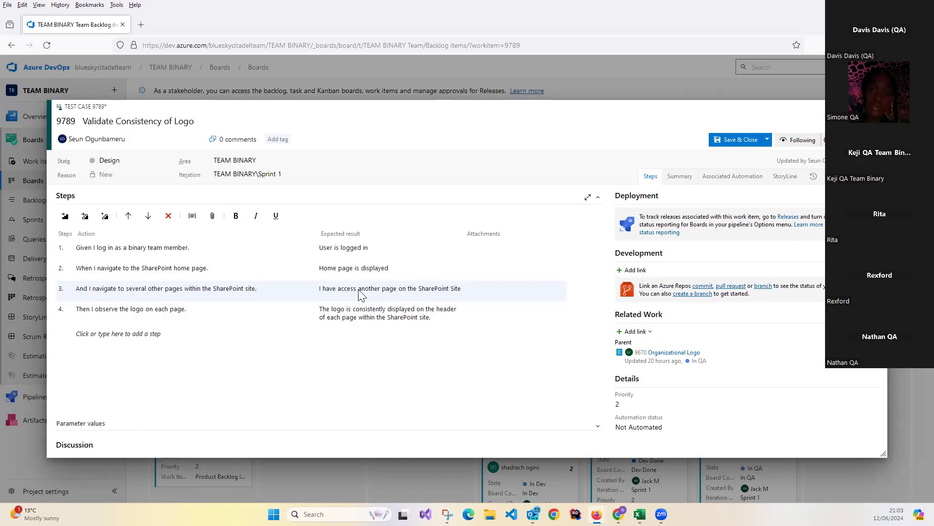
key(BackSpace)
key(BackSpace)
key(BackSpace)
key(BackSpace)
key(BackSpace)
key(BackSpace)
key(BackSpace)
key(BackSpace)
key(BackSpace)
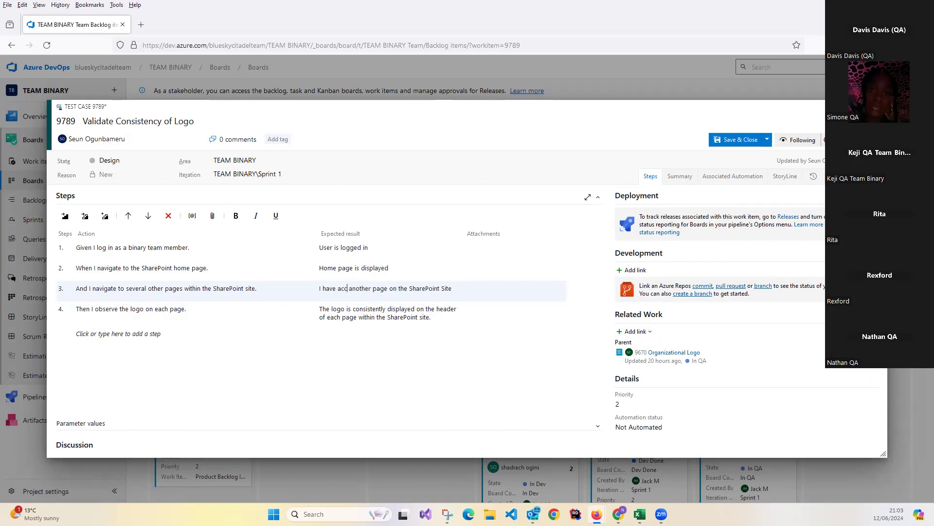
key(BackSpace)
key(BackSpace)
key(BackSpace)
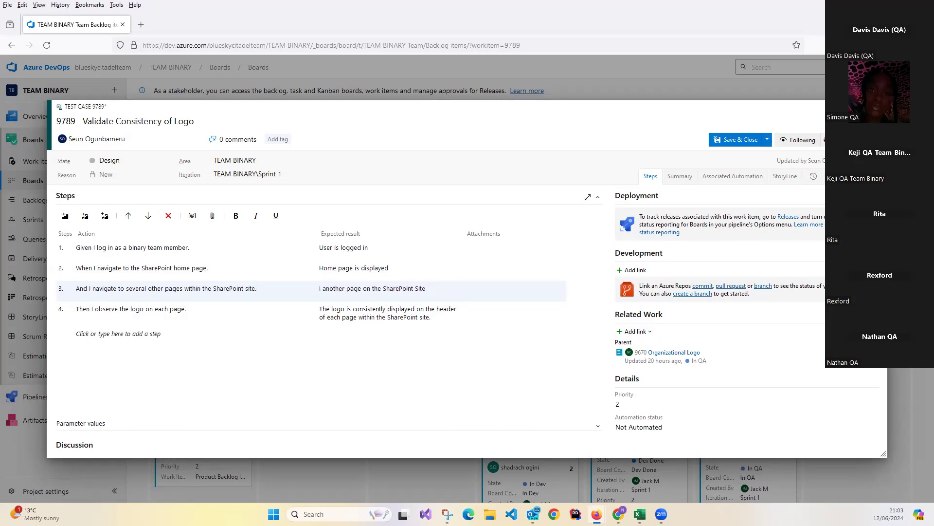
text(nav)
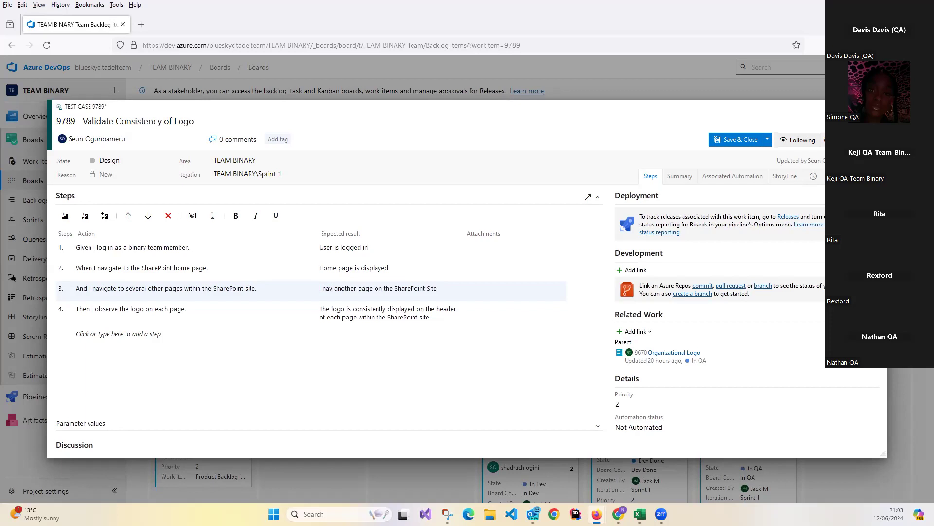
key(BackSpace)
key(BackSpace)
key(BackSpace)
key(BackSpace)
key(BackSpace)
text(Ohter pages)
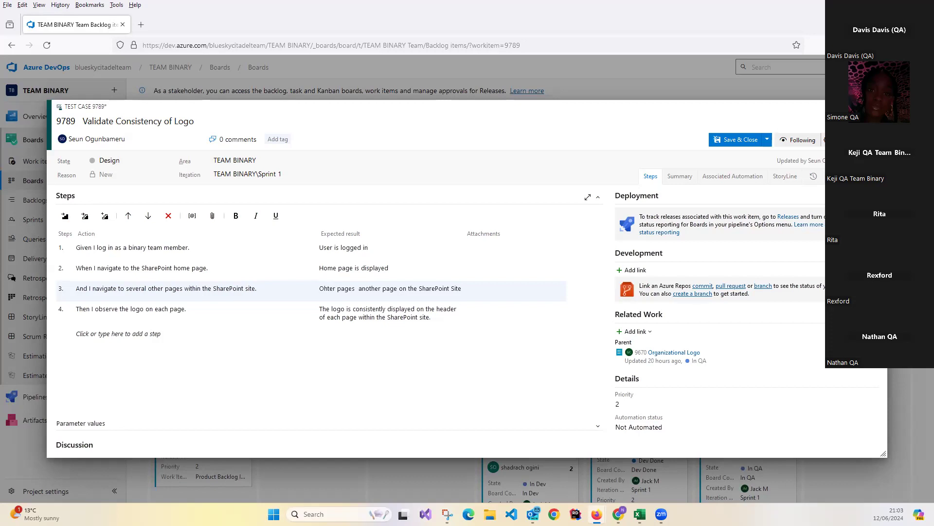
click(328, 290)
key(BackSpace)
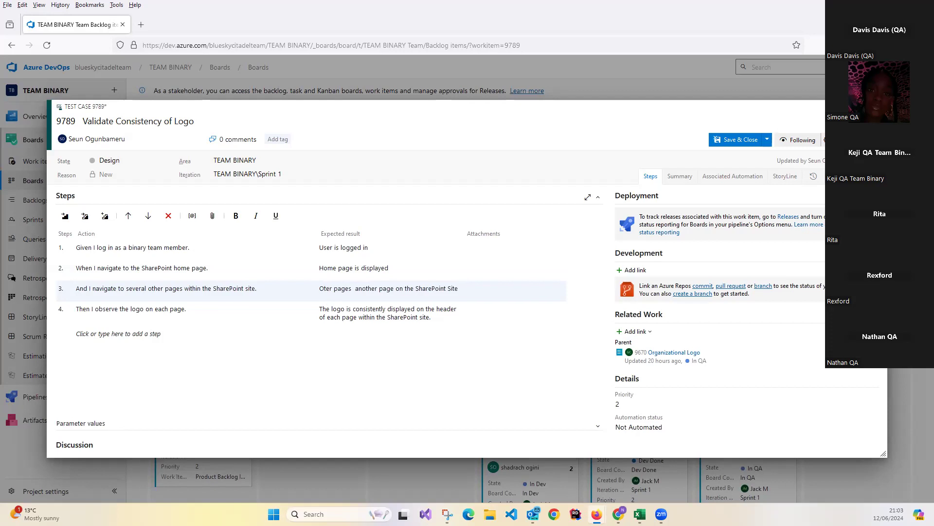
text(h)
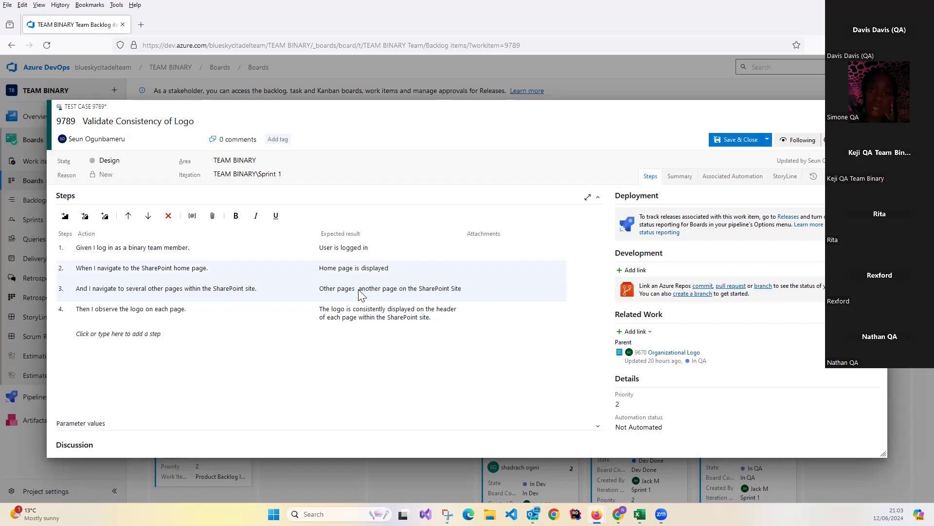
Complete step 3's expected result so that it reads "Other pages were accesssible on the SharePoint Site"
click(358, 289)
text(were)
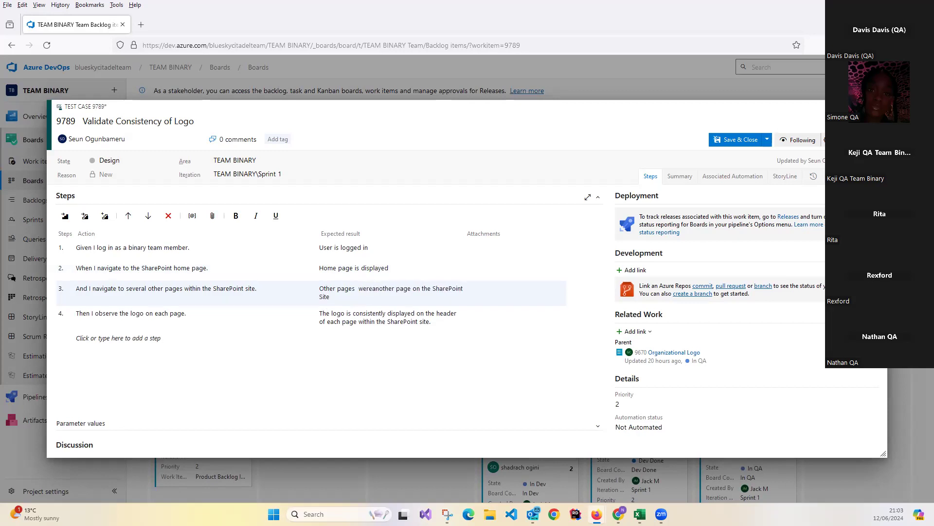
key(Delete)
key(Delete)
key(Delete)
key(Delete)
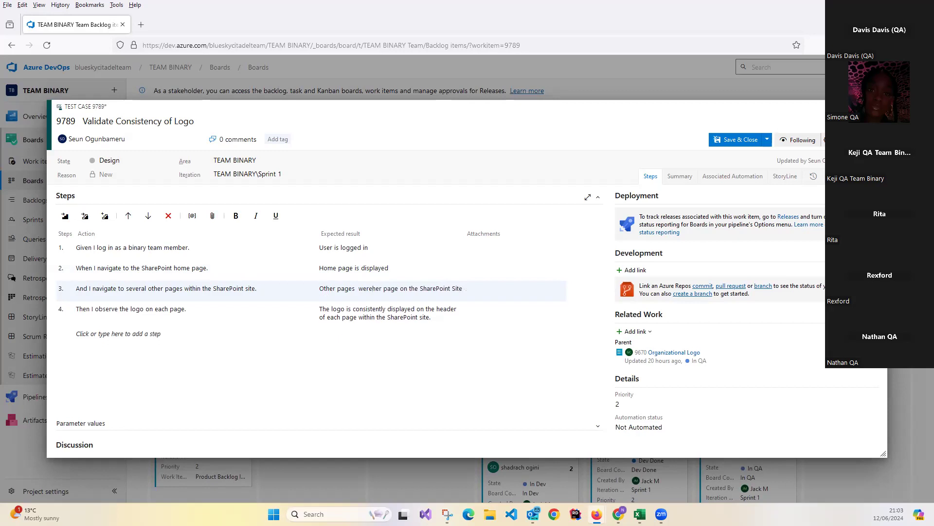
key(Delete)
key(Delete)
key(Delete)
text(accessed)
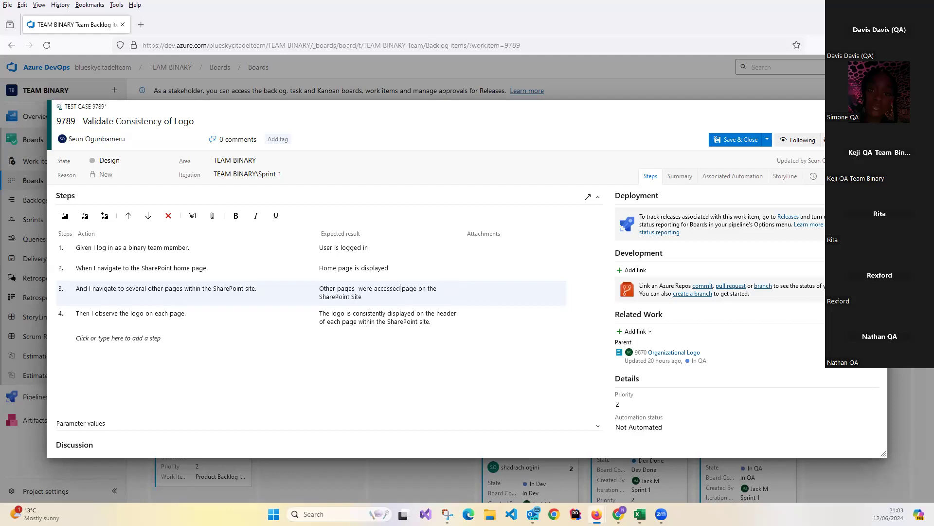
key(BackSpace)
key(BackSpace)
text(sible)
key(Delete)
key(Delete)
key(Delete)
key(Delete)
key(Delete)
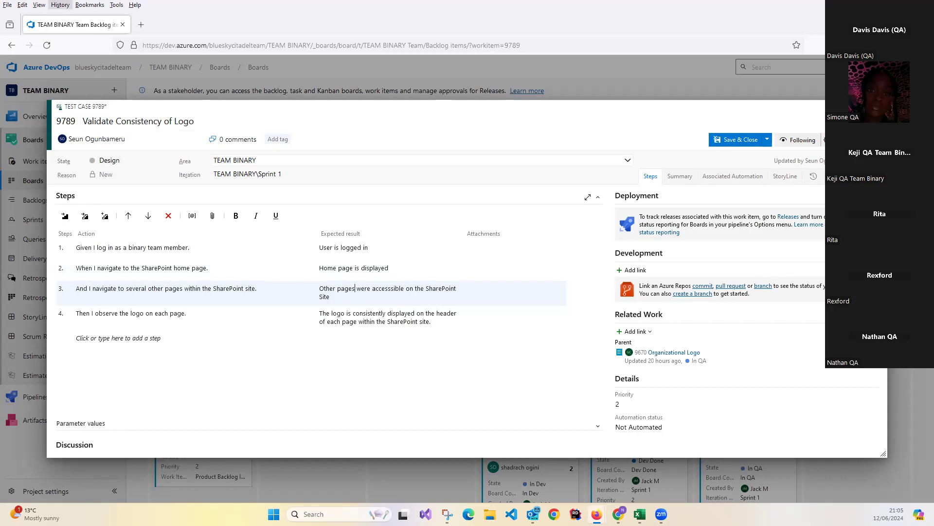
Try to delete the word "consistently" from the expected result of step 4, and undo the deletion
click(116, 315)
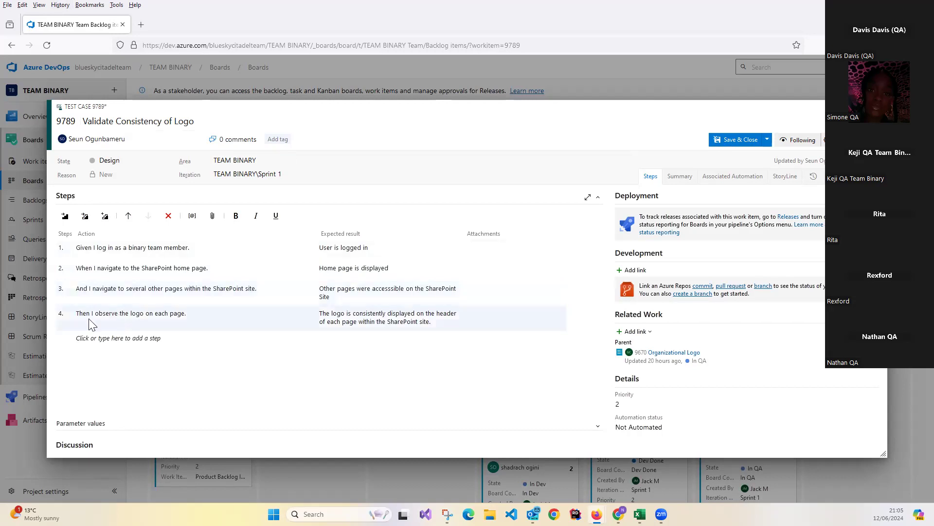
key(BackSpace)
key(BackSpace)
key(BackSpace)
key(BackSpace)
text(erve)
key(BackSpace)
key(BackSpace)
key(BackSpace)
key(BackSpace)
key(BackSpace)
key(BackSpace)
key(BackSpace)
key(BackSpace)
key(BackSpace)
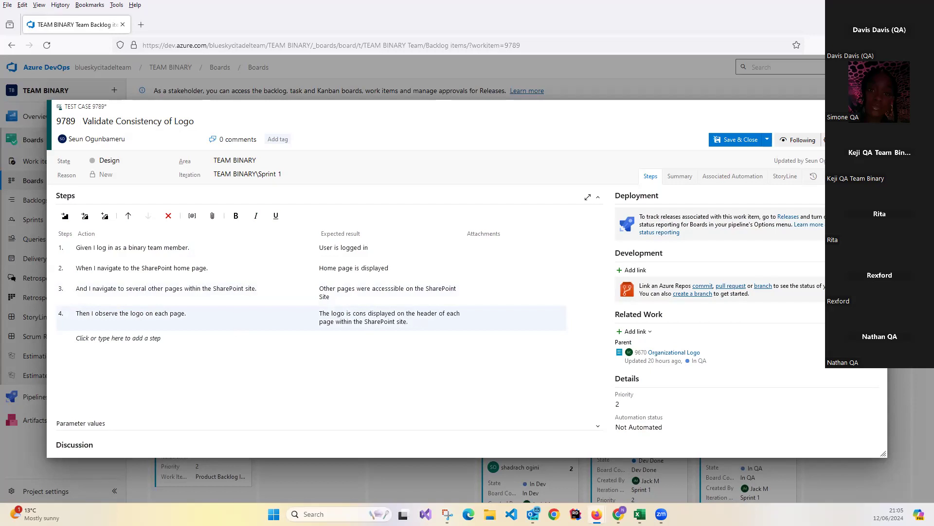
key(BackSpace)
key(ctrl+z)
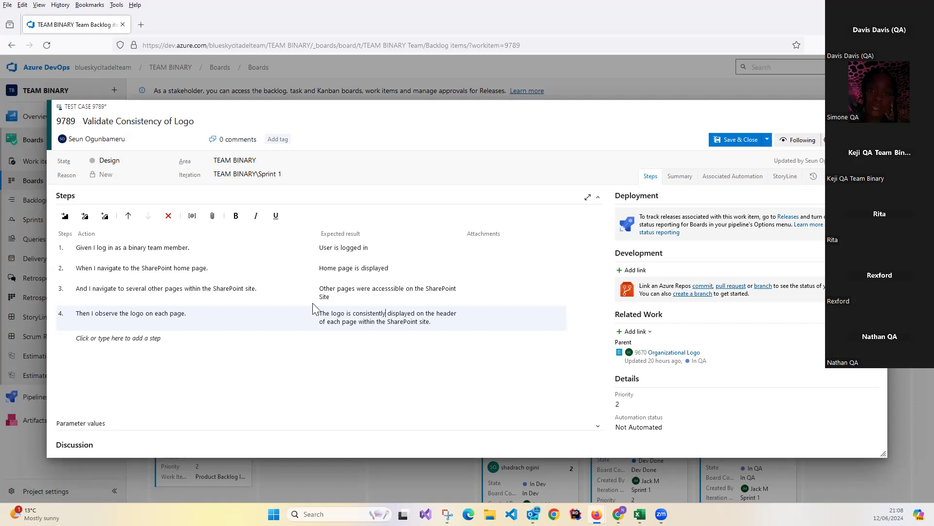
Save and close the test case, and close the Organizational Logo backlog item to return to the board
click(756, 140)
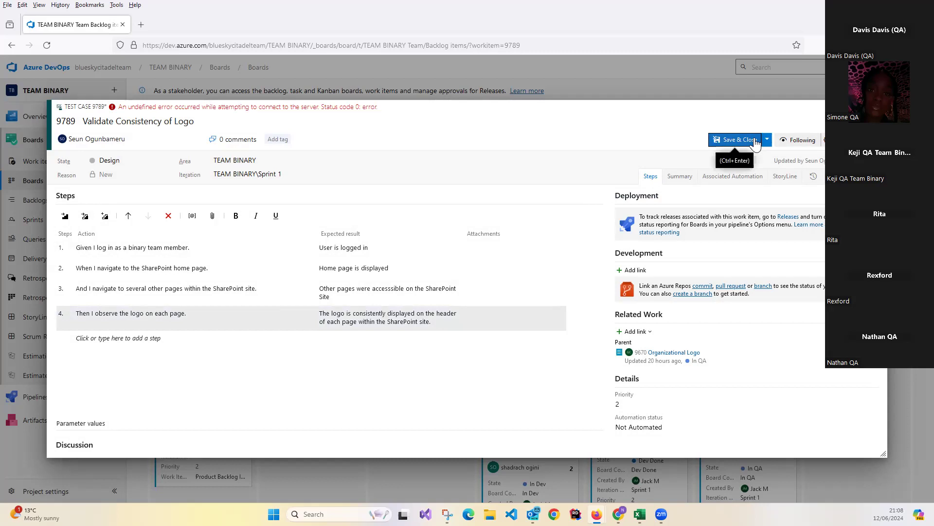
click(728, 141)
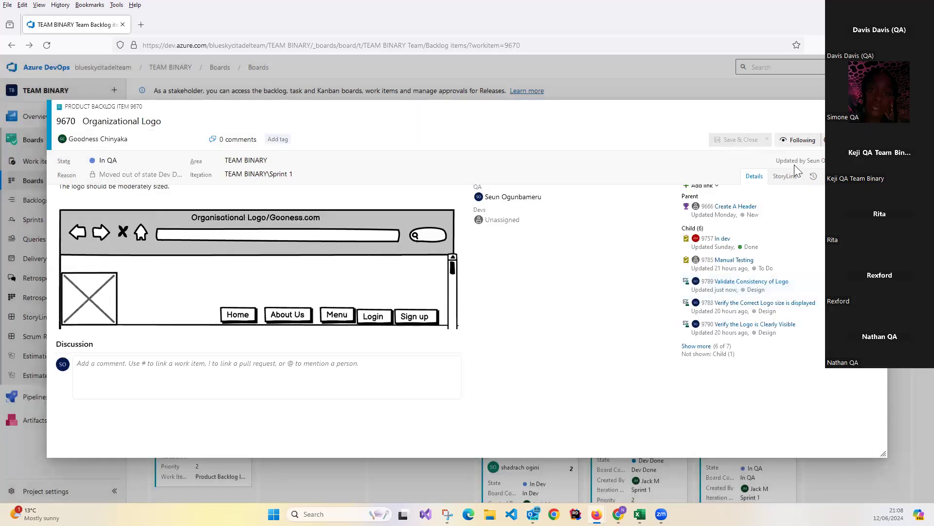
key(Escape)
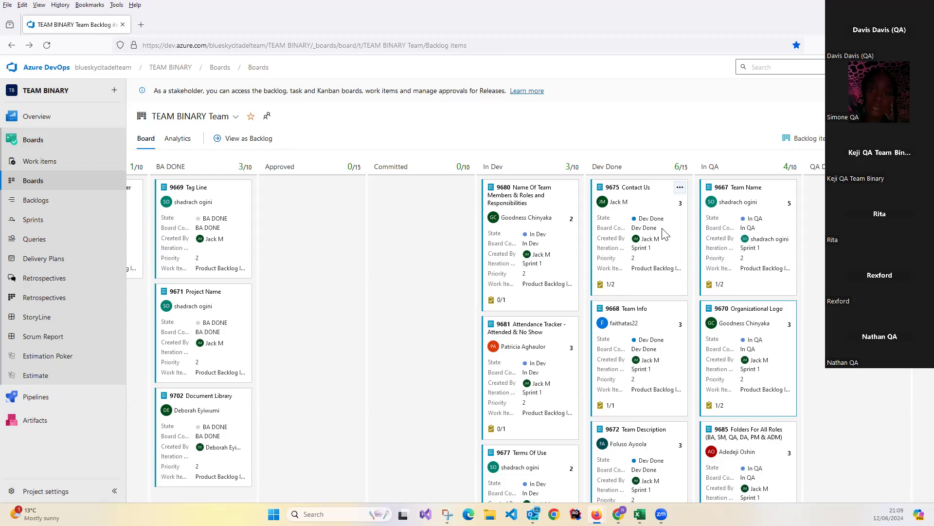
Look through the In Dev, Dev Done and In QA cards on the team board
scroll(665, 235, down, 3)
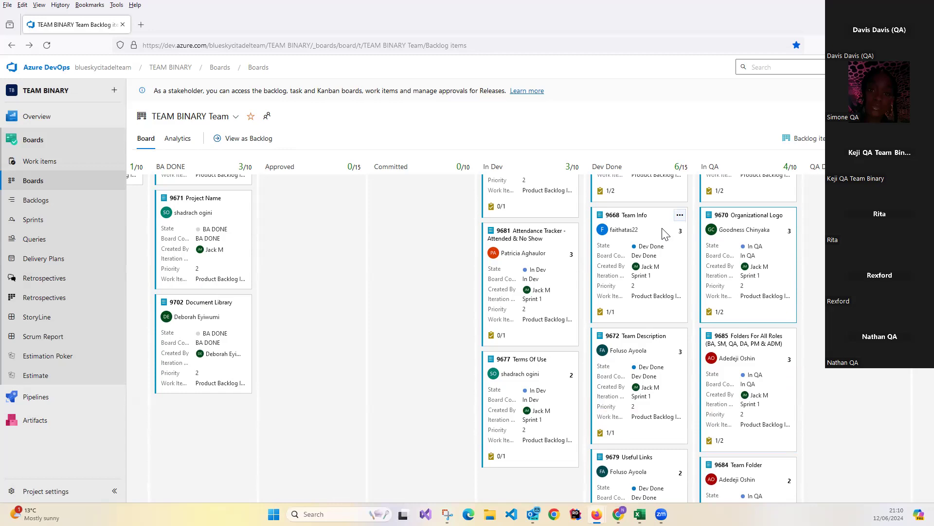
scroll(664, 235, down, 5)
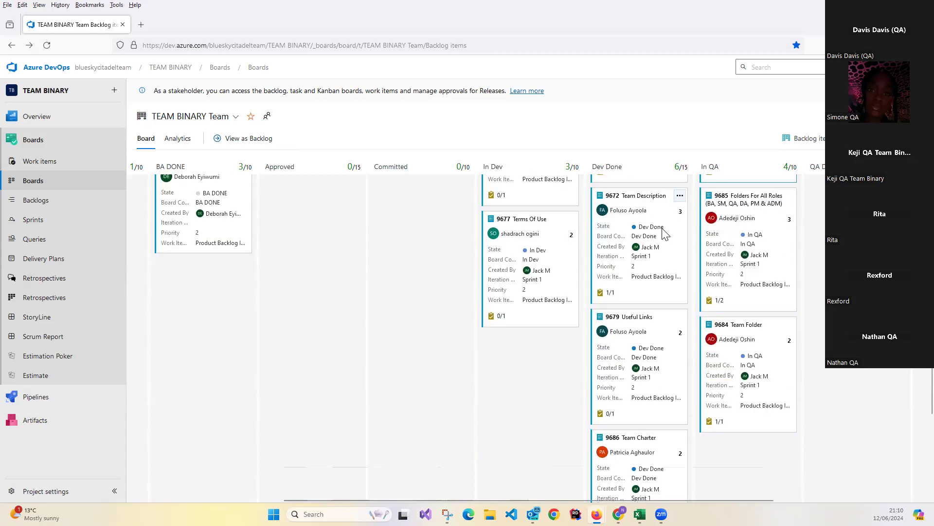
scroll(665, 235, up, 2)
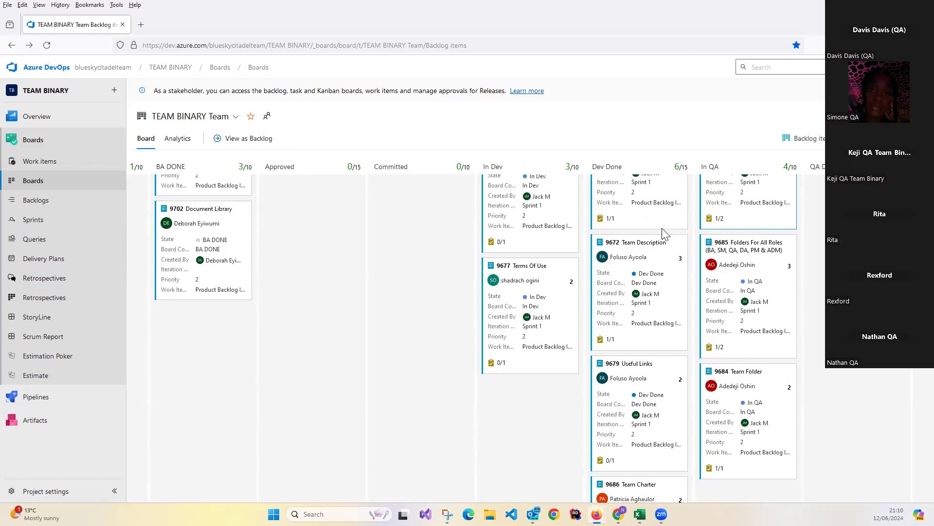
scroll(664, 235, up, 2)
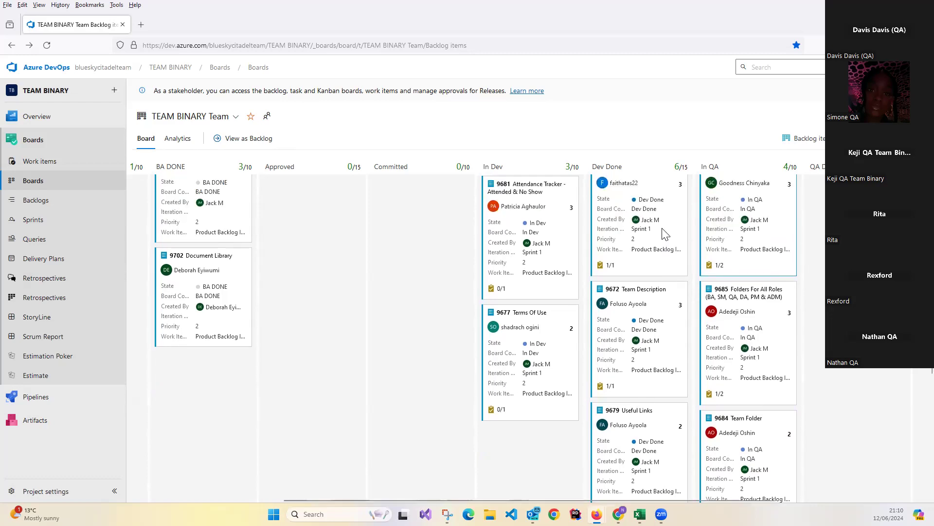
scroll(665, 235, up, 4)
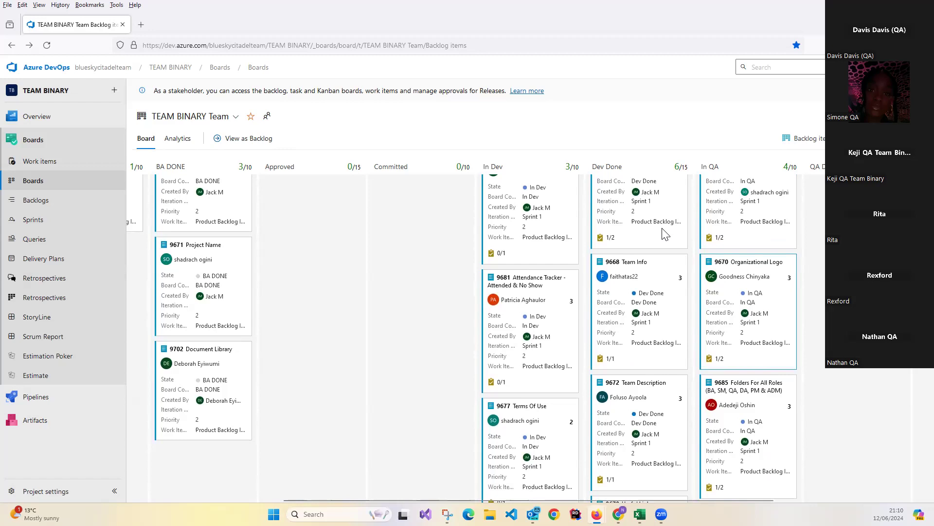
scroll(666, 235, up, 2)
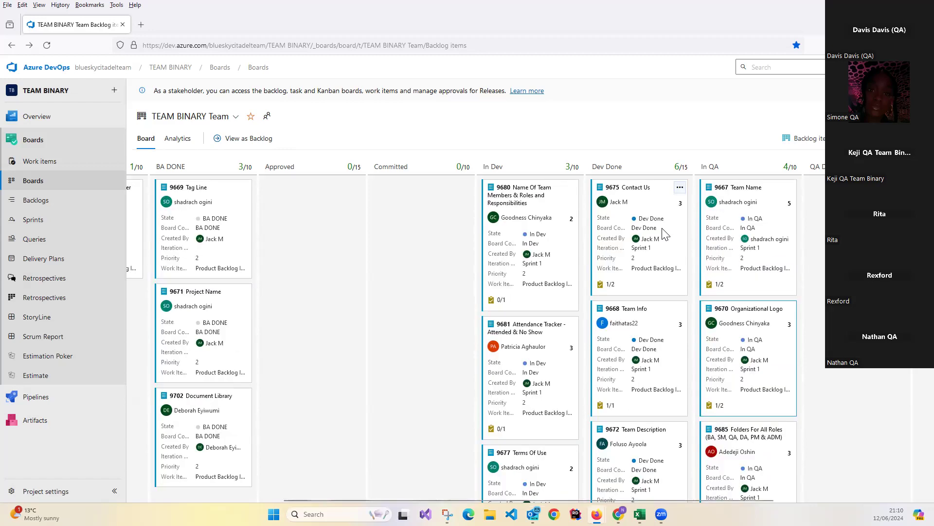
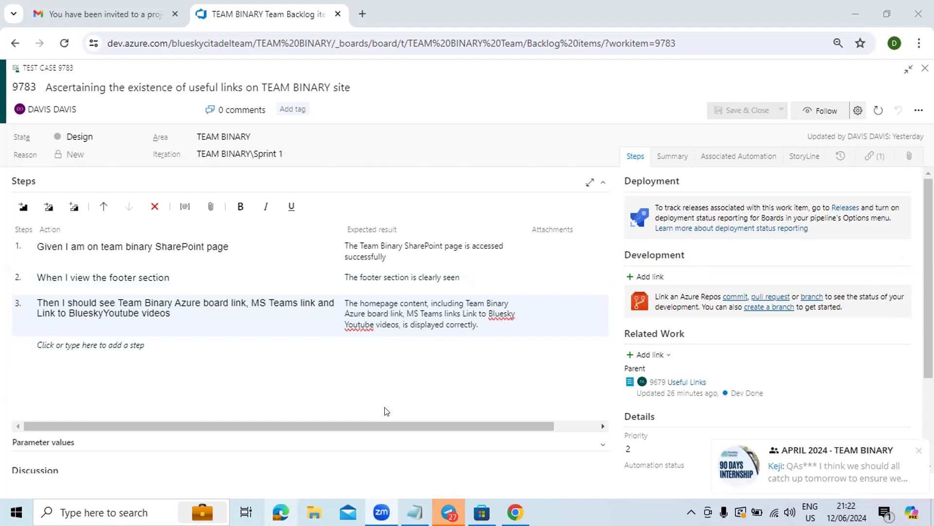
key(XF86AudioLowerVolume)
key(XF86AudioLowerVolume)
key(XF86AudioLowerVolume)
key(XF86AudioLowerVolume)
key(XF86AudioLowerVolume)
key(XF86AudioRaiseVolume)
key(XF86AudioRaiseVolume)
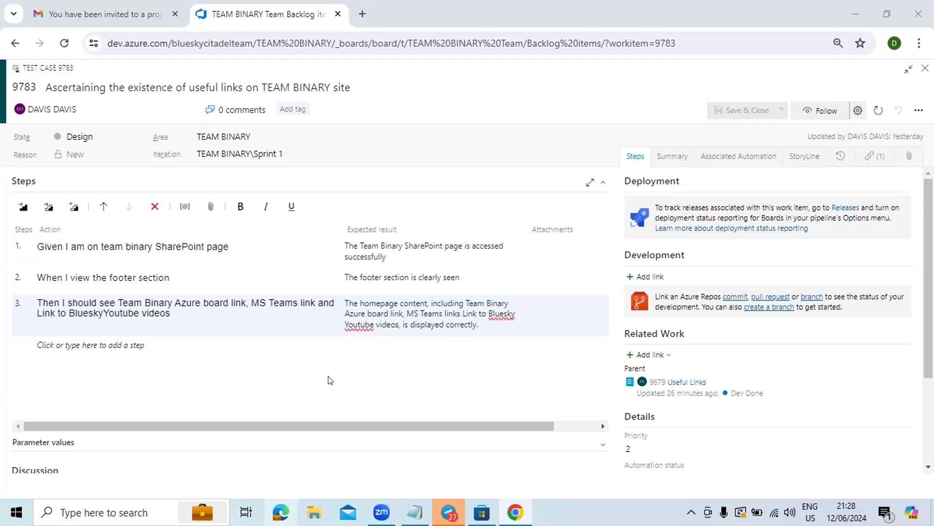
Remove the leading word "The" from step 1's expected result in the useful links test case
click(354, 245)
key(BackSpace)
key(BackSpace)
key(BackSpace)
key(BackSpace)
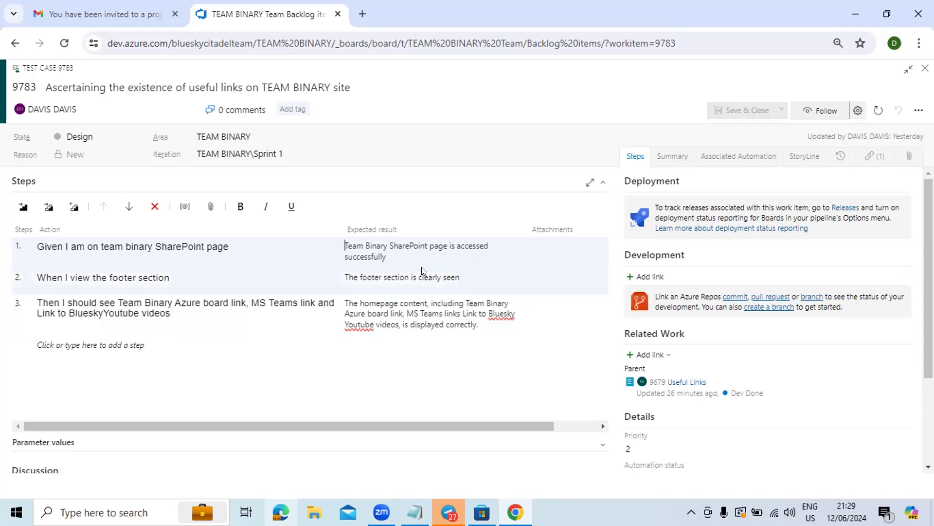
Reword step 2's expected result to read "Footer section is visible"
click(462, 276)
key(BackSpace)
key(BackSpace)
key(BackSpace)
key(BackSpace)
key(BackSpace)
key(BackSpace)
key(BackSpace)
key(BackSpace)
key(BackSpace)
key(BackSpace)
key(BackSpace)
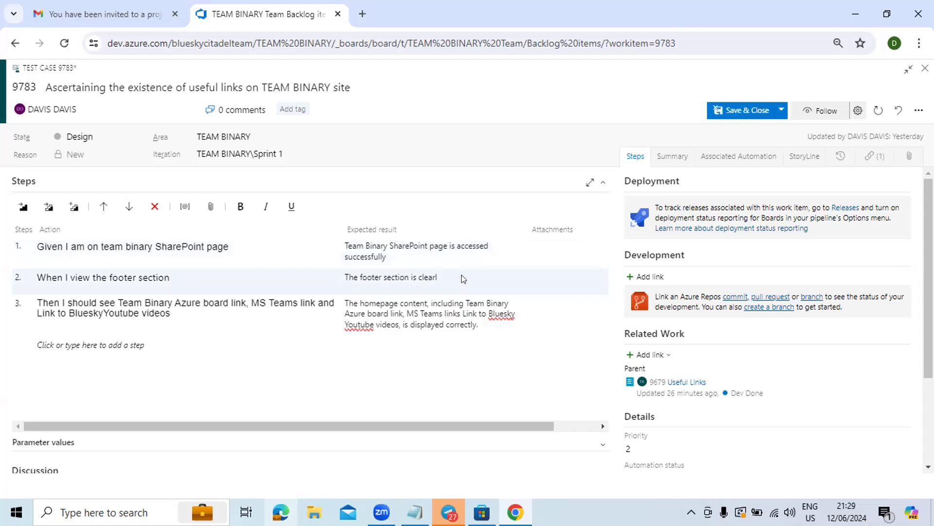
key(BackSpace)
text(visible)
key(BackSpace)
key(BackSpace)
key(Delete)
text(F)
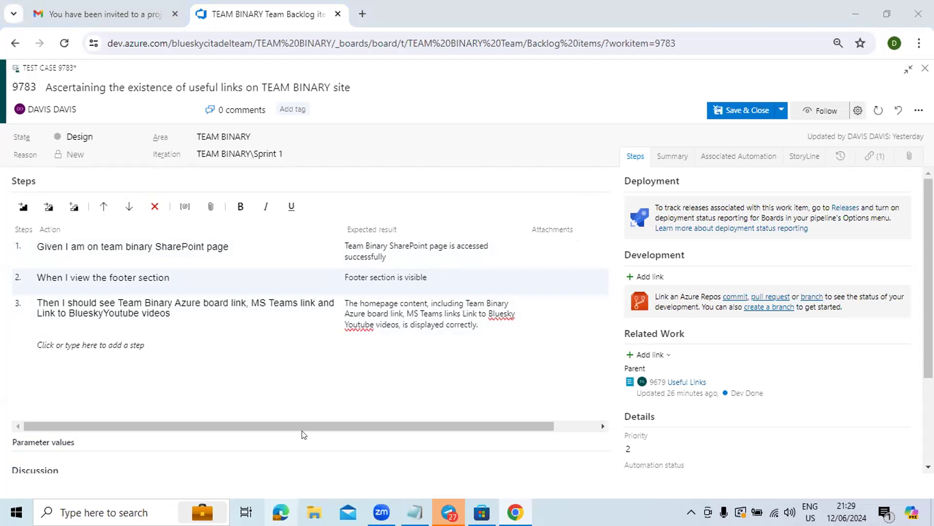
Remove the leading "The" from step 3's expected result and capitalize the first word as "Homepage"
double_click(357, 303)
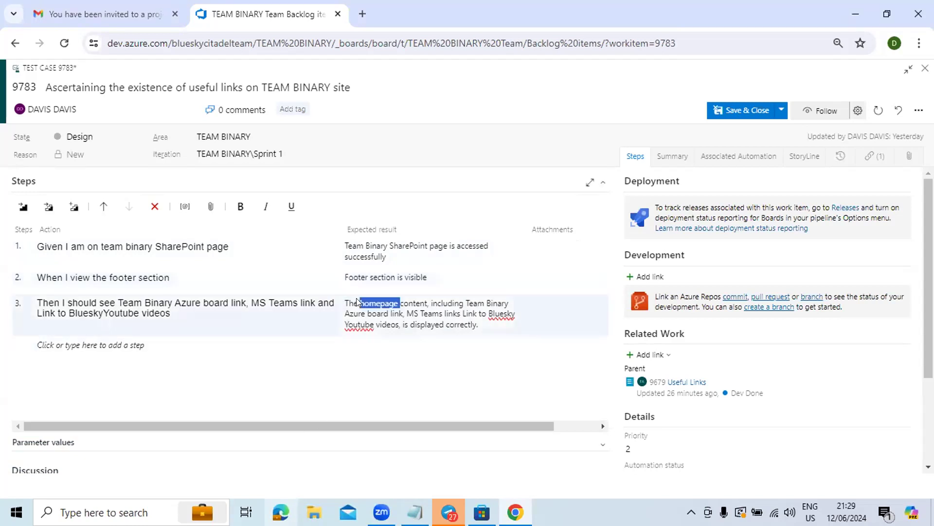
click(357, 302)
key(BackSpace)
key(BackSpace)
key(BackSpace)
key(BackSpace)
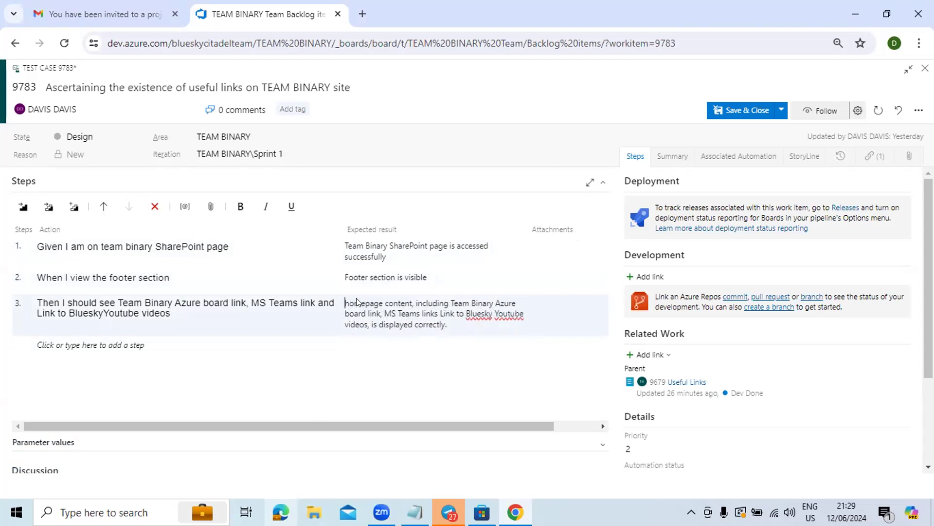
key(Delete)
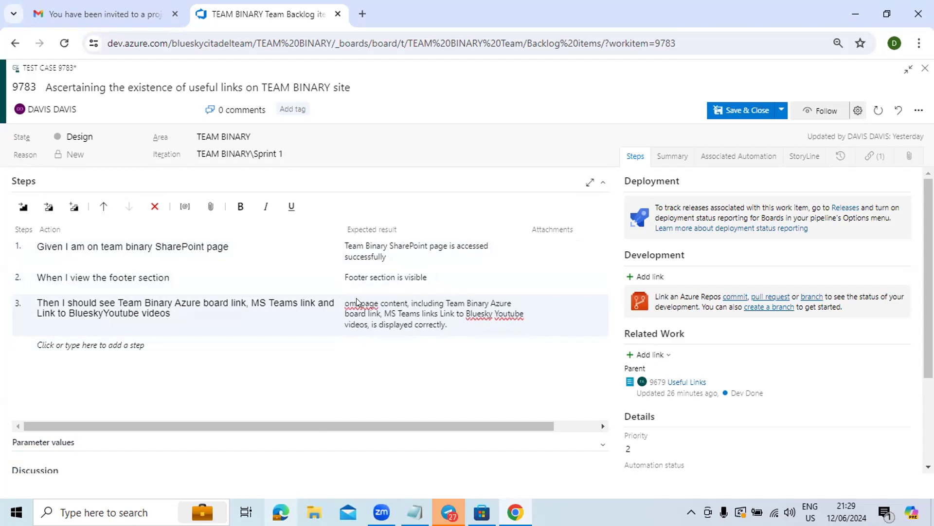
text(H)
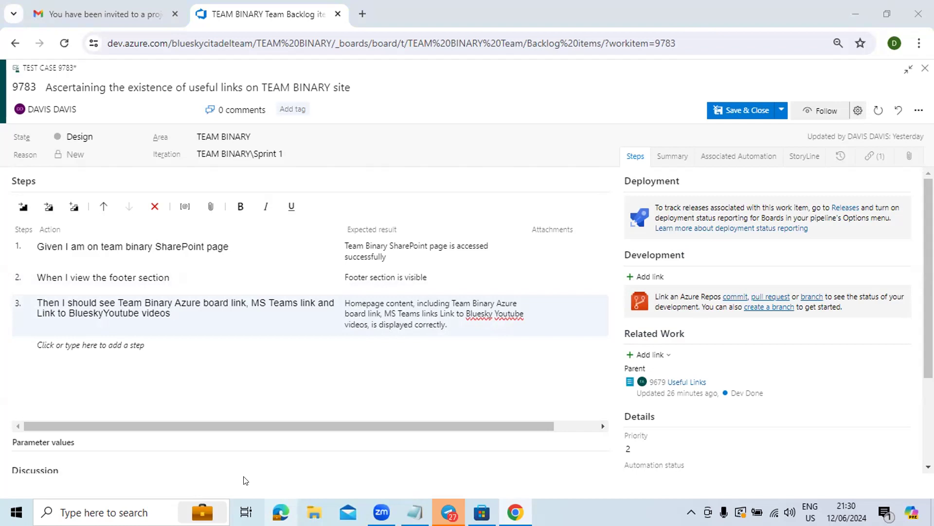
Reword the link list in step 3's expected result to read "MS Teams, links to Bluesky Youtube videos"
click(452, 310)
key(Delete)
key(Delete)
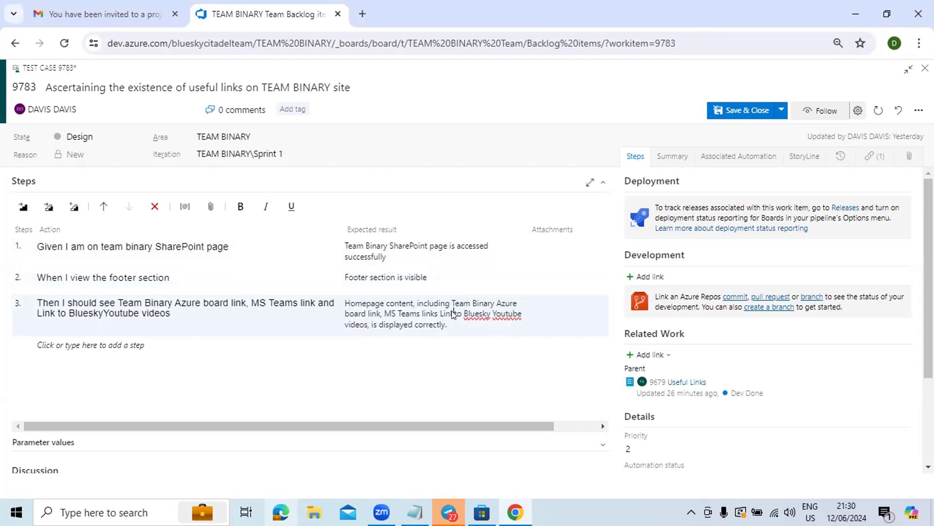
key(BackSpace)
key(BackSpace)
key(BackSpace)
key(BackSpace)
click(417, 313)
text(s,)
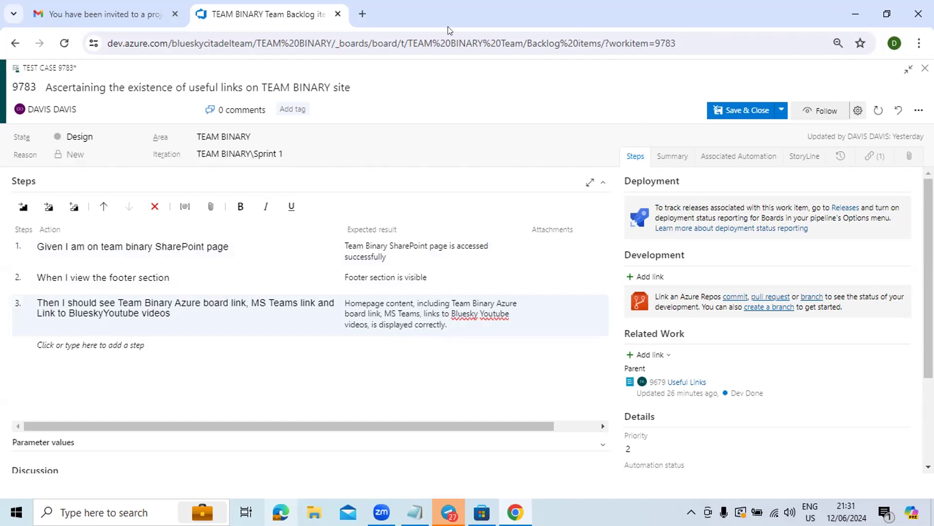
Extend the test case title with "or validating that the links are visible" after "TEAM BINARY site"
double_click(345, 87)
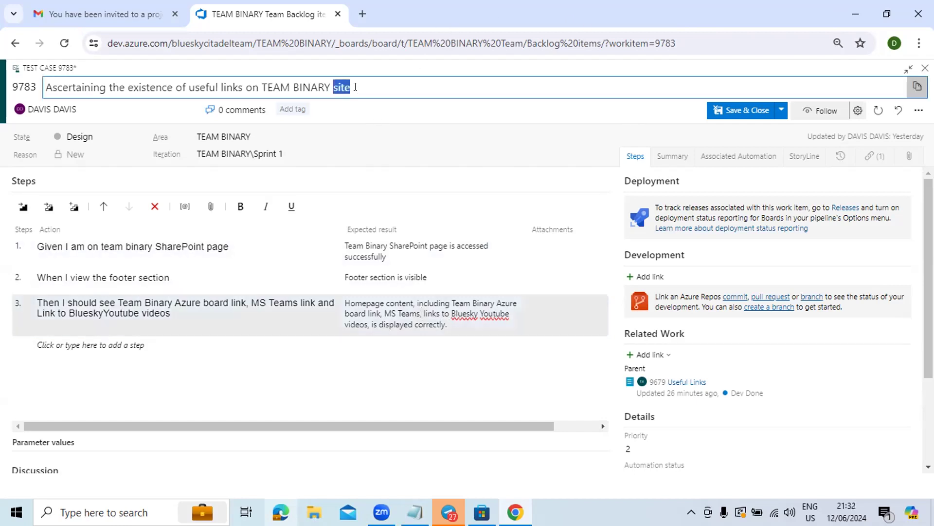
click(355, 87)
text(for validating )
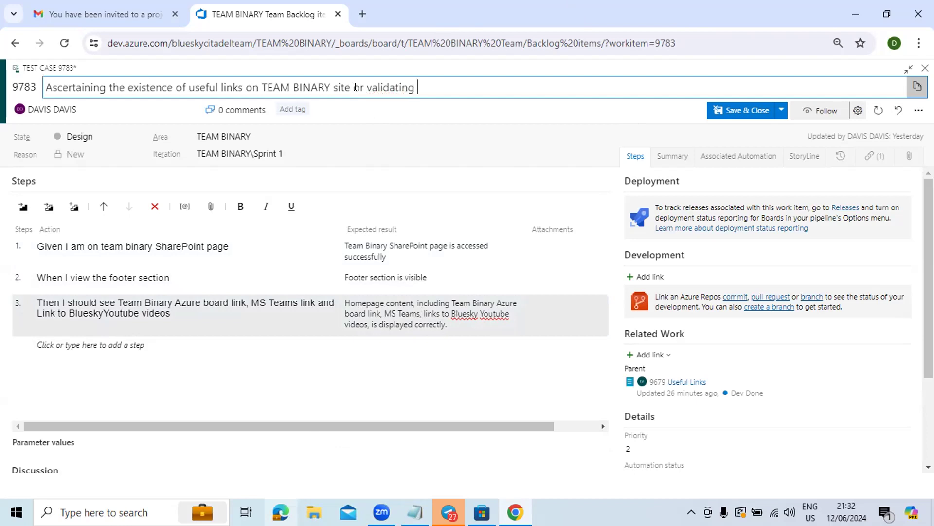
text(that the links a)
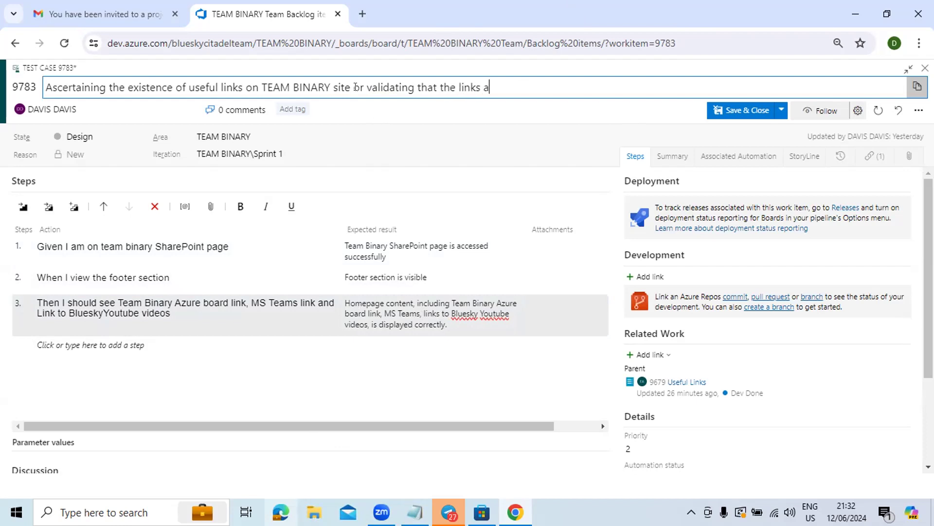
text(re vissible)
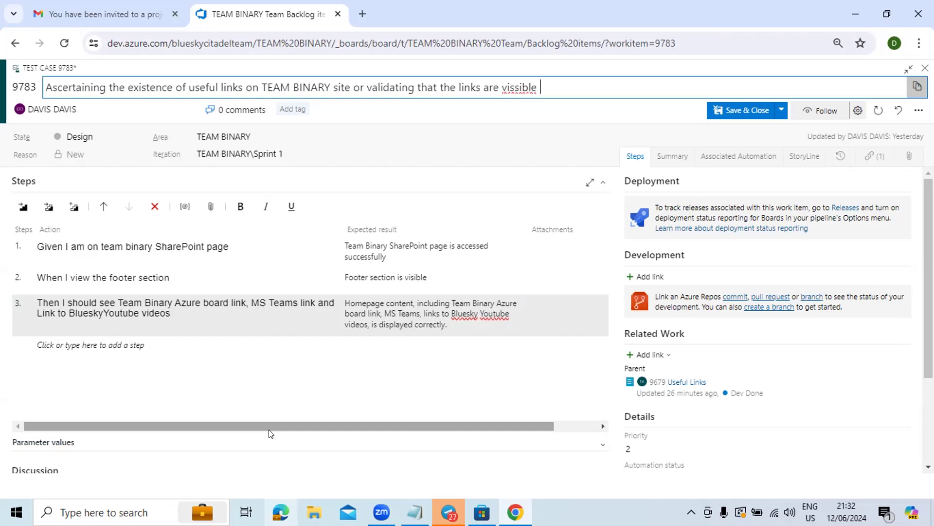
key(Left)
key(Left)
key(Left)
key(Left)
key(Left)
key(Left)
key(BackSpace)
key(Right)
key(Right)
key(Right)
key(Right)
key(Right)
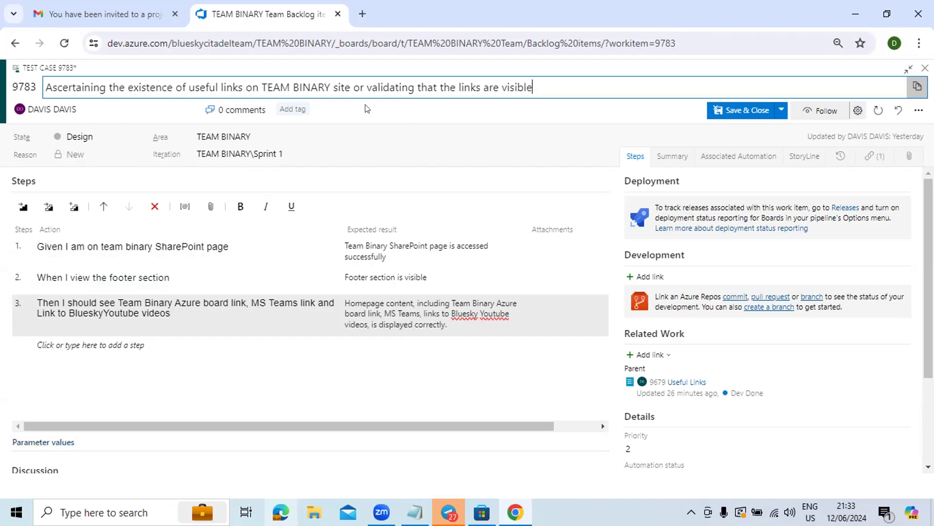
Capitalize the word "Validating" in the test case title
click(370, 84)
key(BackSpace)
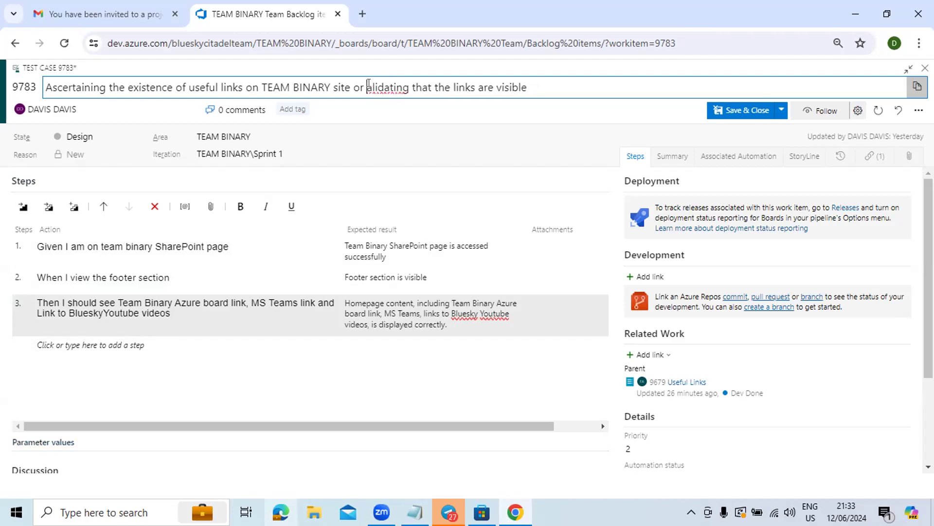
text(v)
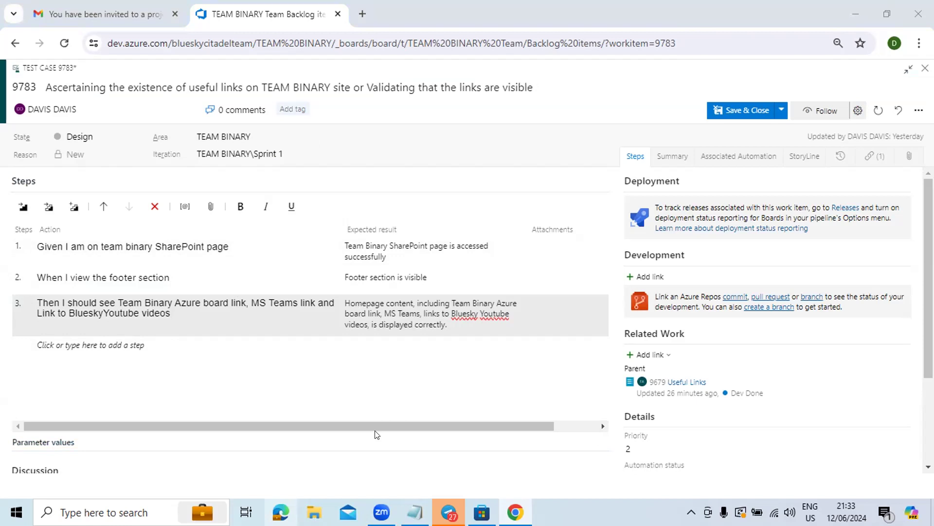
click(366, 87)
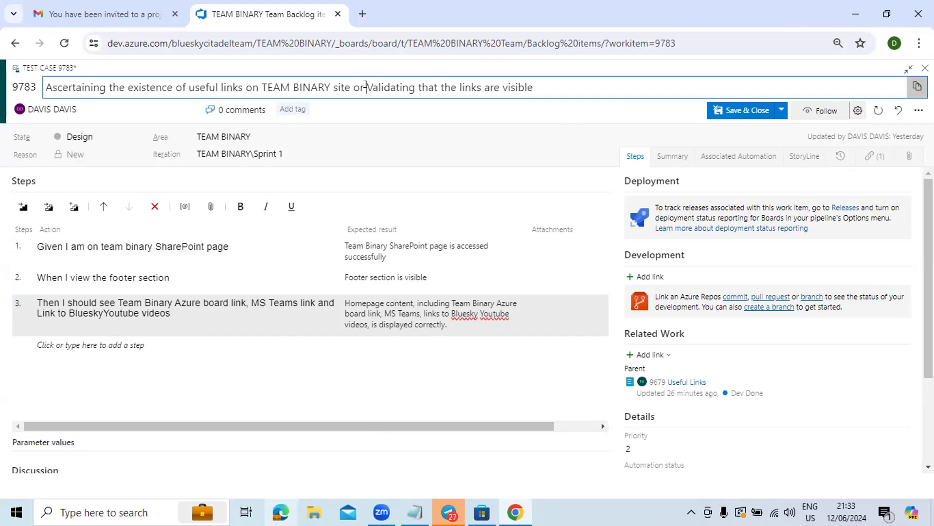
key(BackSpace)
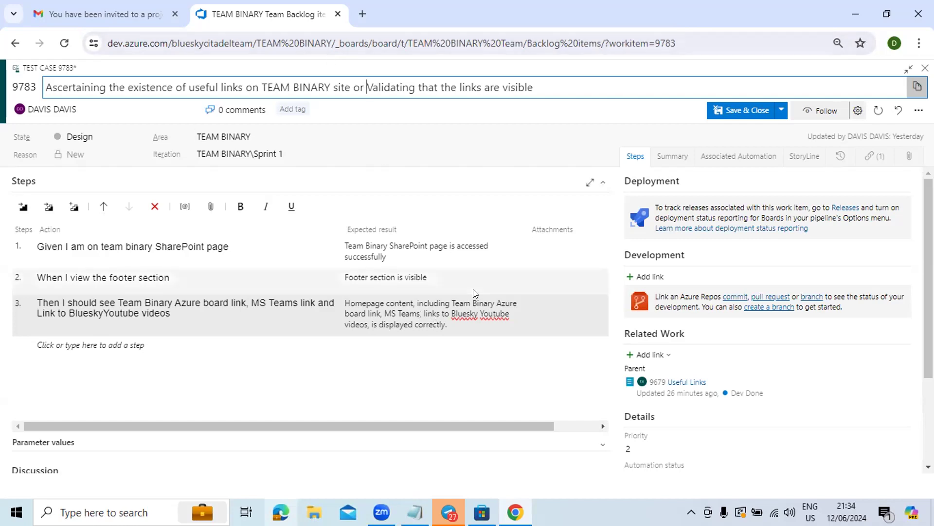
Change "is" to "are" before "displayed correctly" in step 3's expected result and save the test case
double_click(376, 323)
click(376, 324)
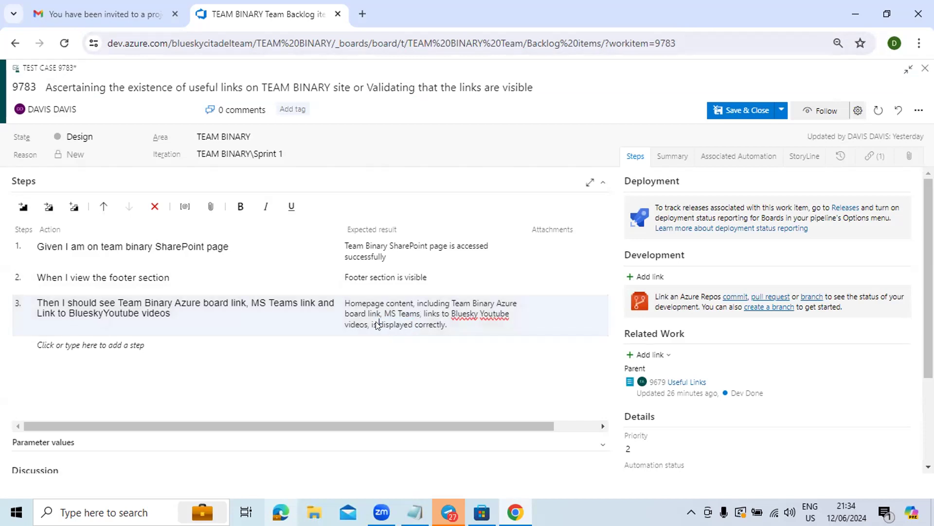
key(Delete)
key(Delete)
key(BackSpace)
text(are)
click(781, 110)
click(730, 127)
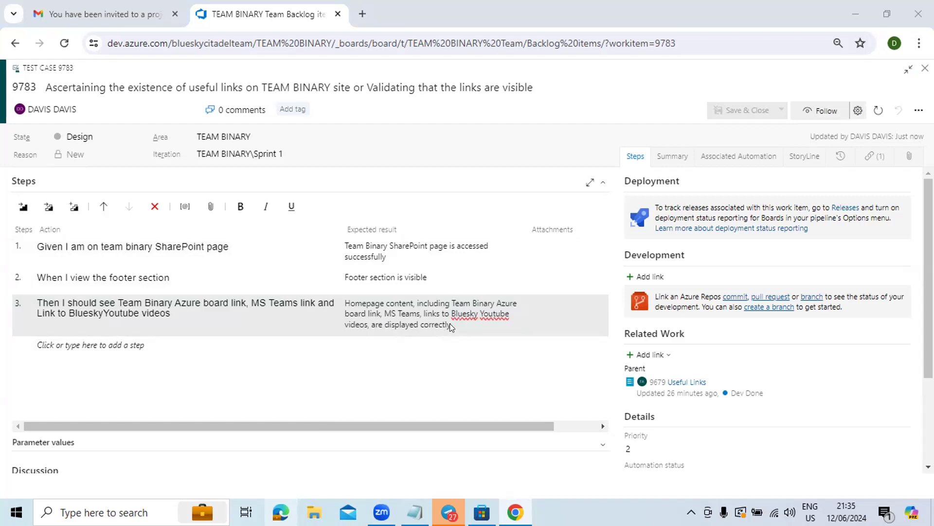
click(464, 324)
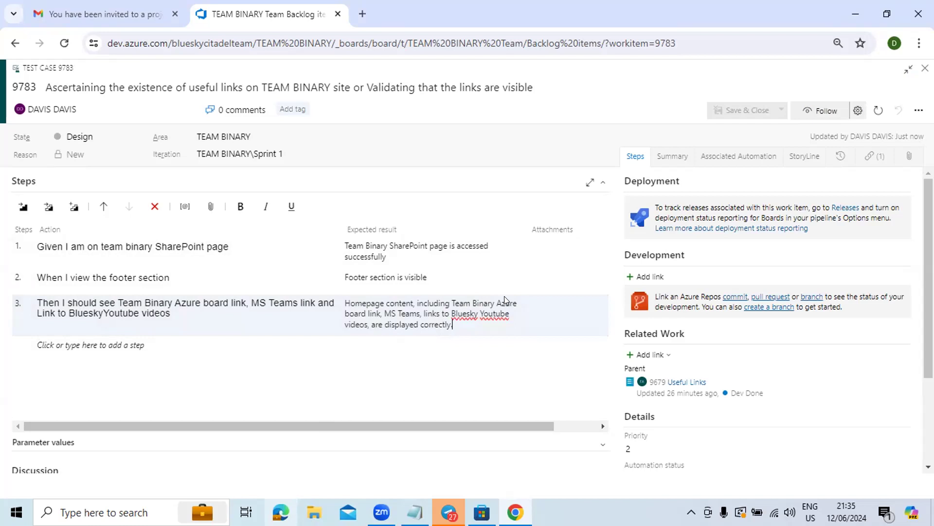
click(769, 111)
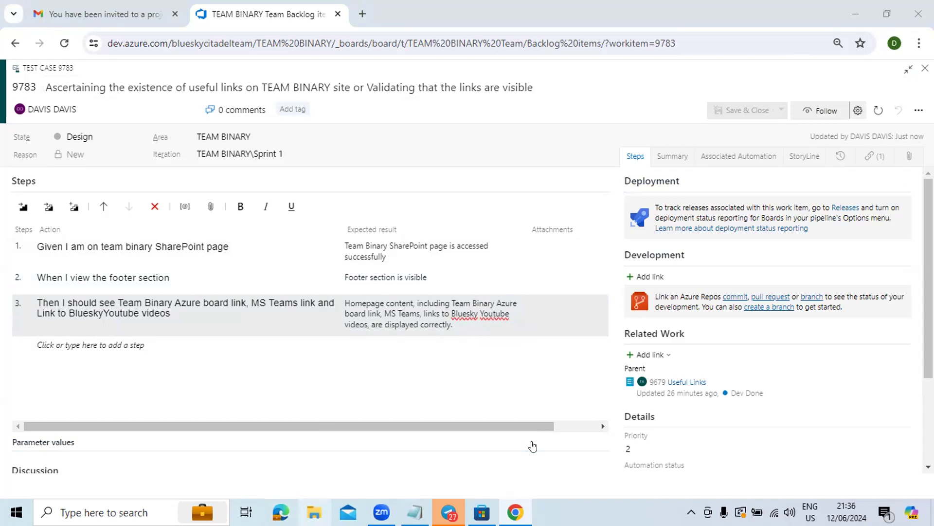
Add a blank fourth test step, delete it again, and save and close the test case
click(435, 345)
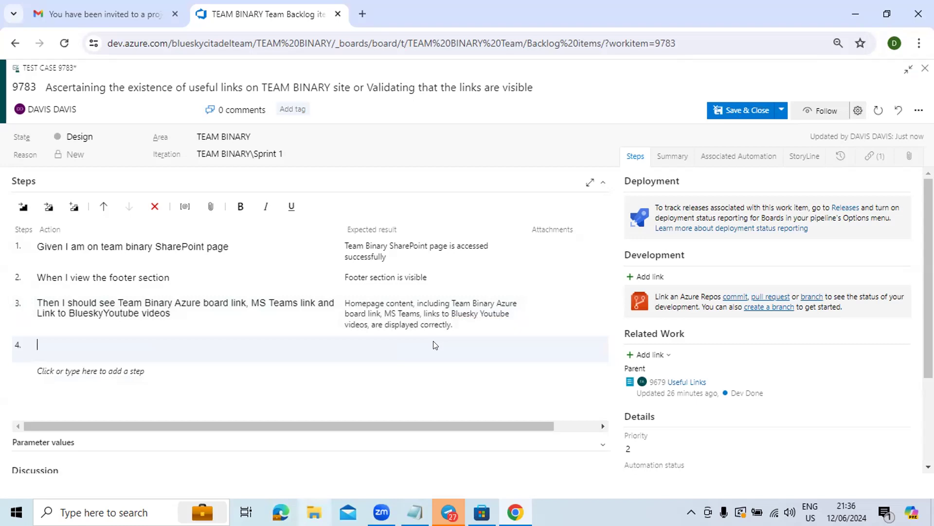
click(27, 346)
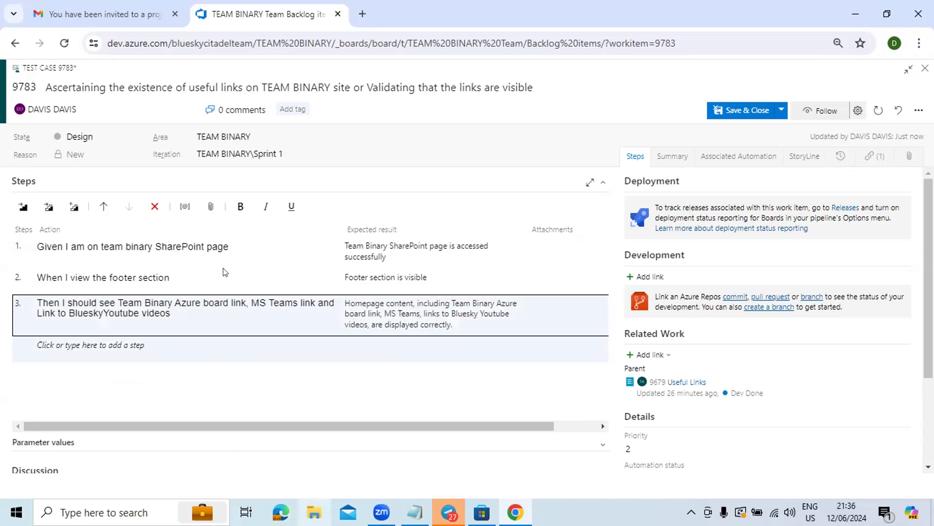
click(748, 111)
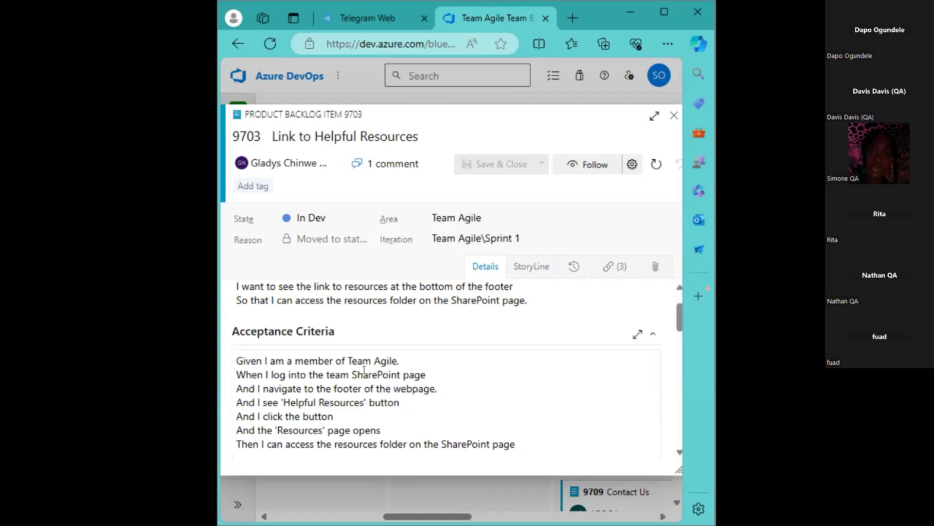
Examine the acceptance criteria and description of the Link to Helpful Resources backlog item, highlighting the text being read
drag(235, 358, 409, 428)
drag(472, 439, 521, 444)
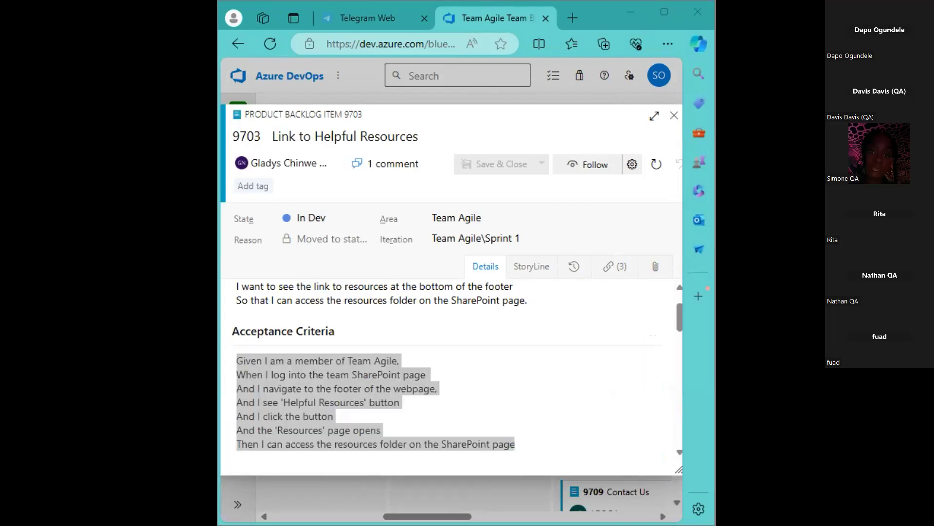
click(228, 290)
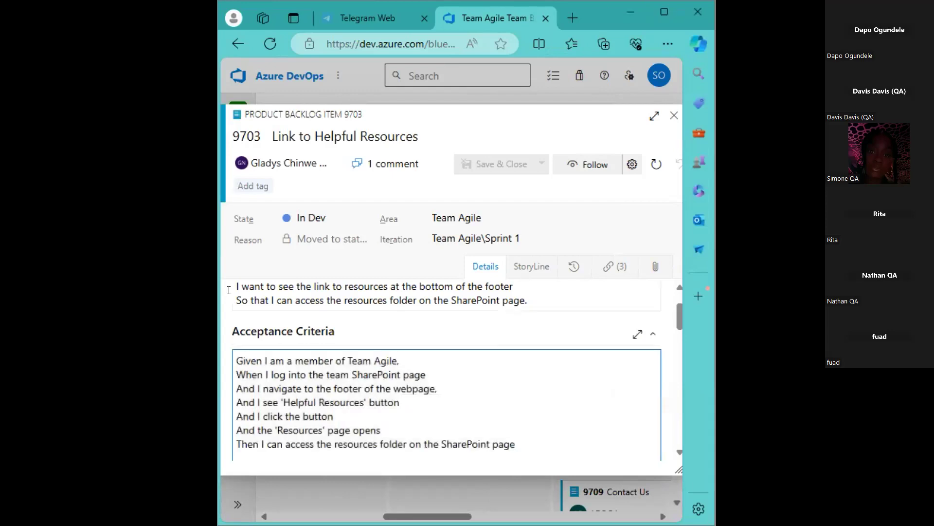
click(286, 327)
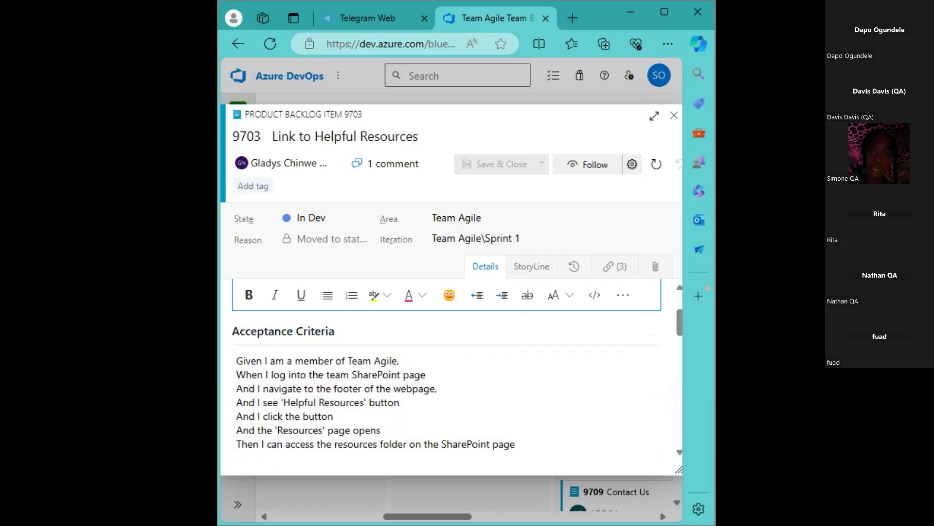
key(alt+Tab)
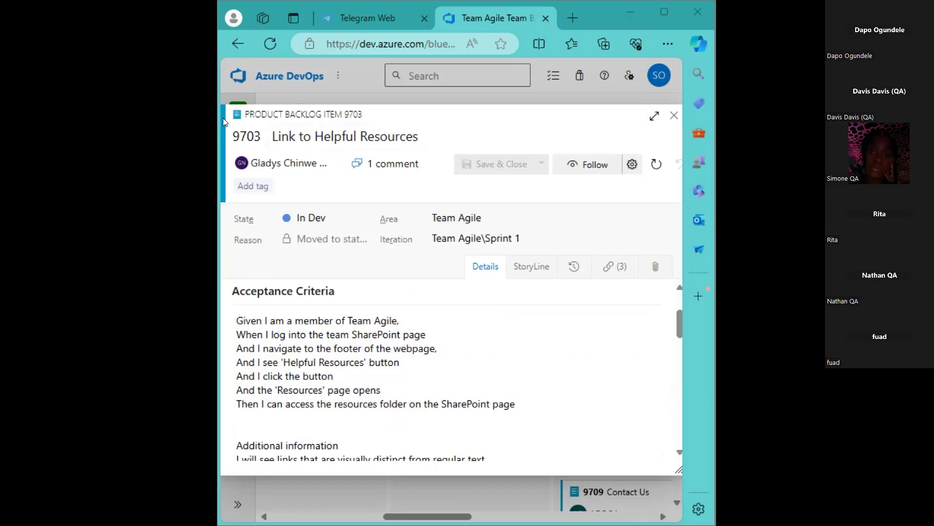
scroll(321, 373, up, 2)
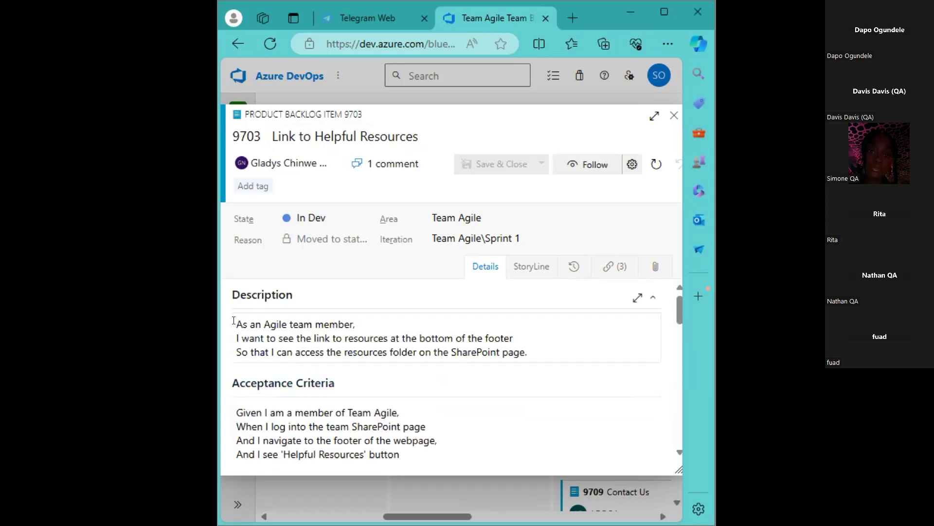
drag(363, 356, 540, 360)
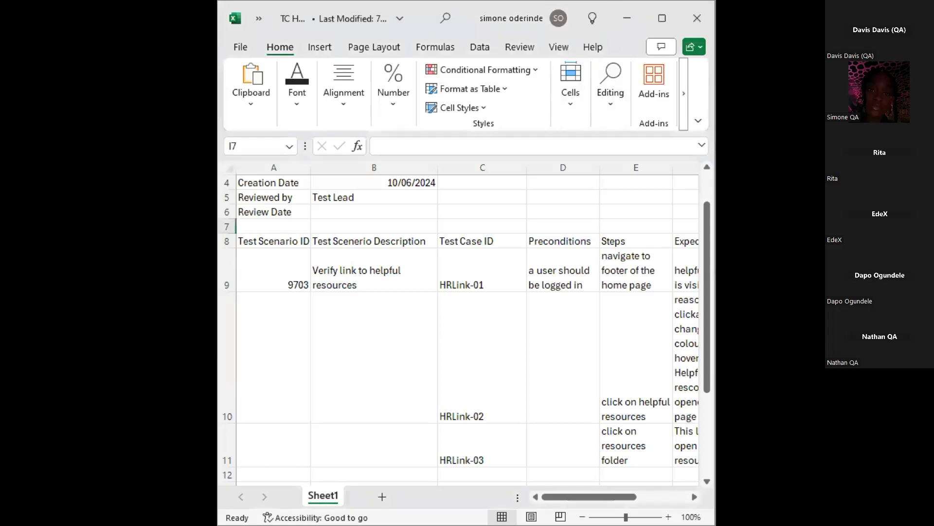
Maximize the Excel workbook with the helpful resources test cases and select cell I10
click(664, 19)
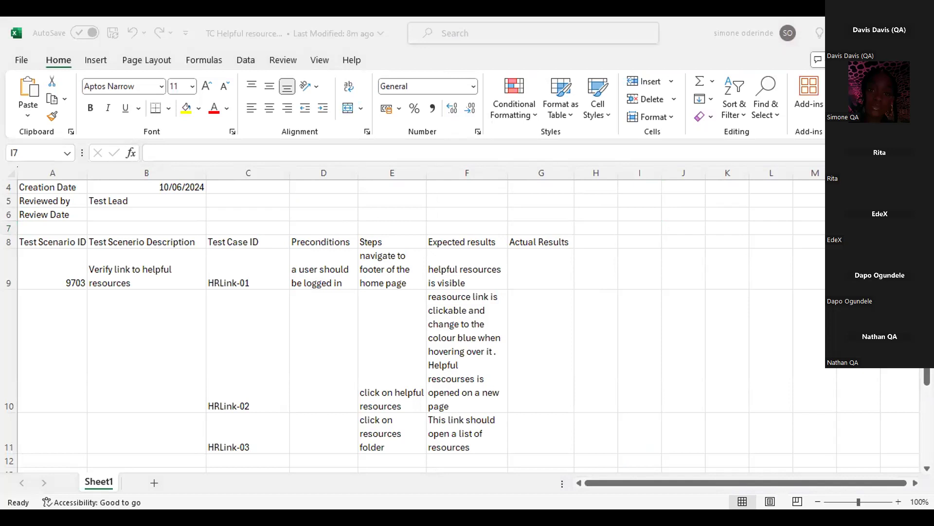
click(398, 499)
click(643, 299)
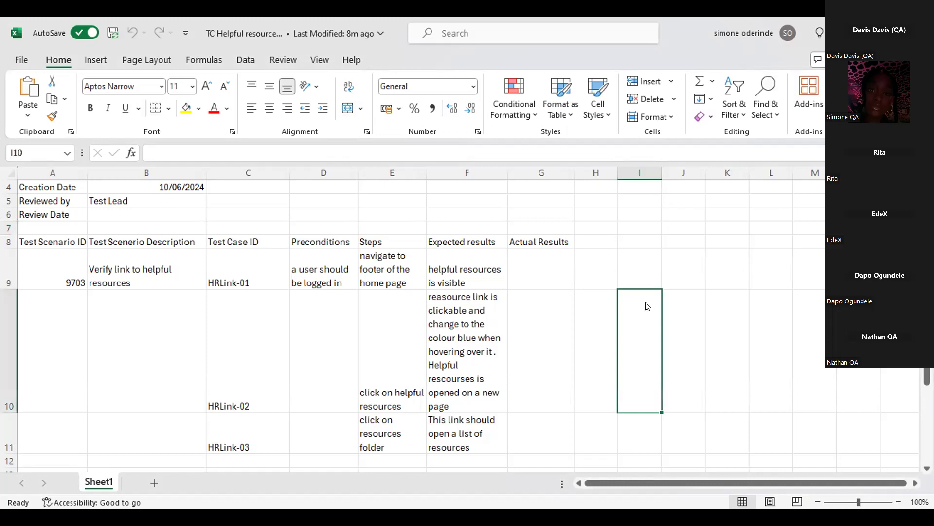
Paste the copied acceptance criteria into column I starting at cell I10, and widen column I to fit the text
right_click(645, 305)
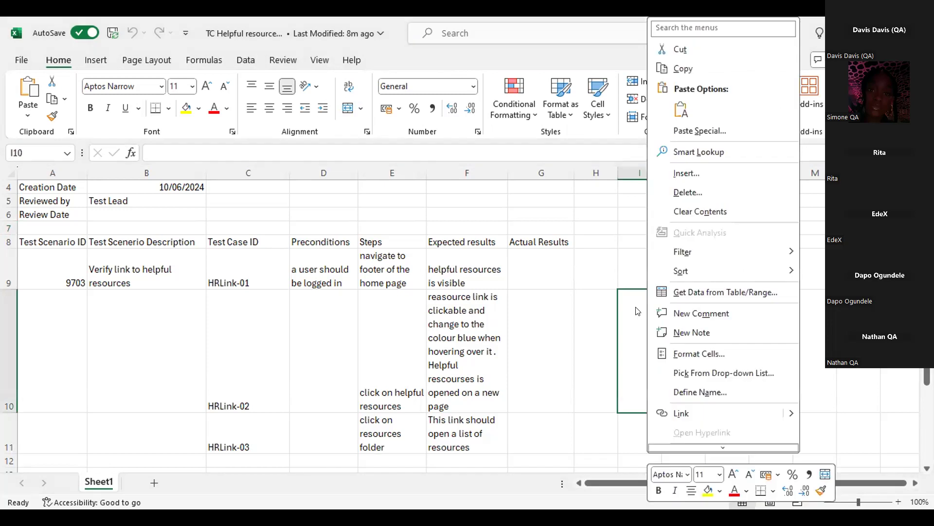
click(676, 110)
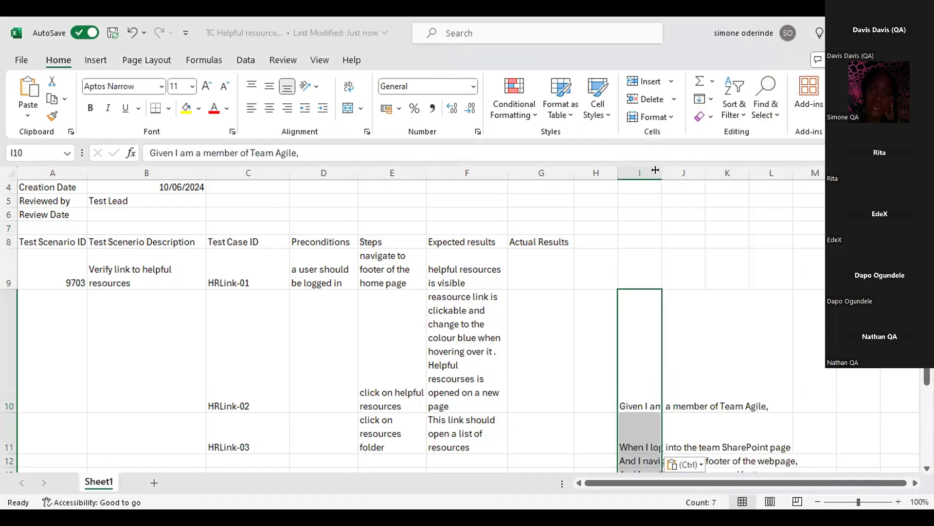
drag(656, 169, 835, 168)
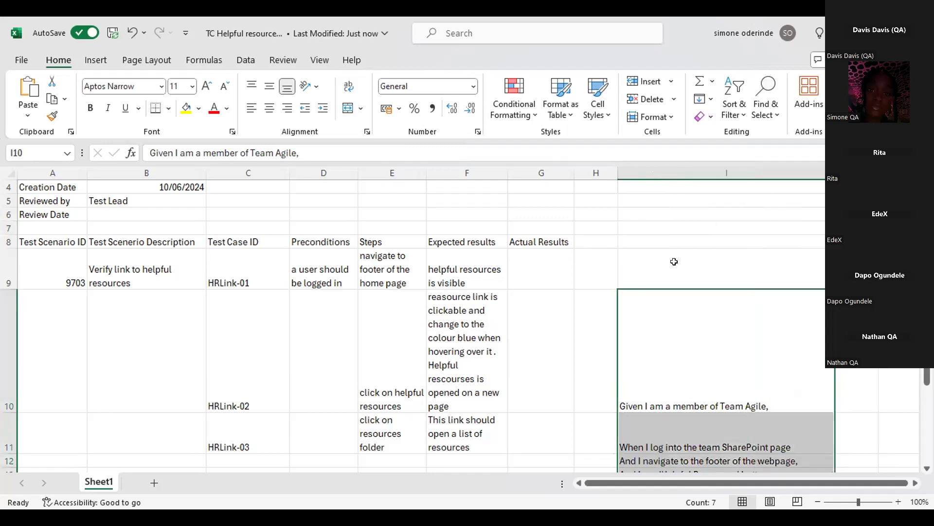
click(684, 309)
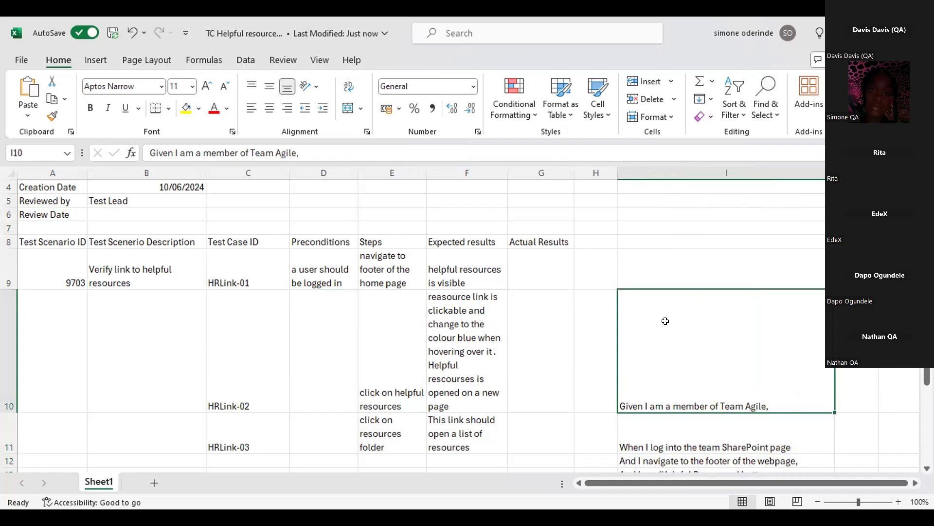
Move the acceptance criteria block I10:I16 up one row so that it starts in cell I9
scroll(665, 321, down, 2)
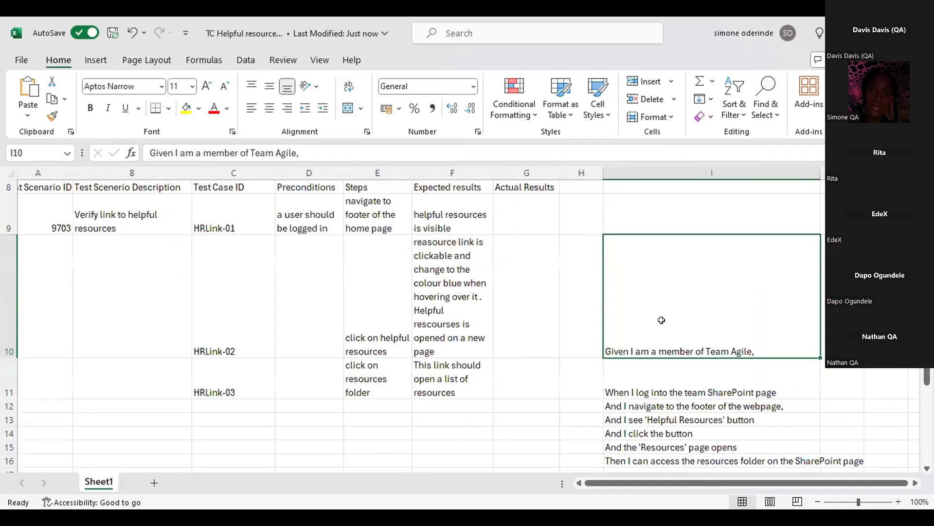
scroll(640, 283, down, 1)
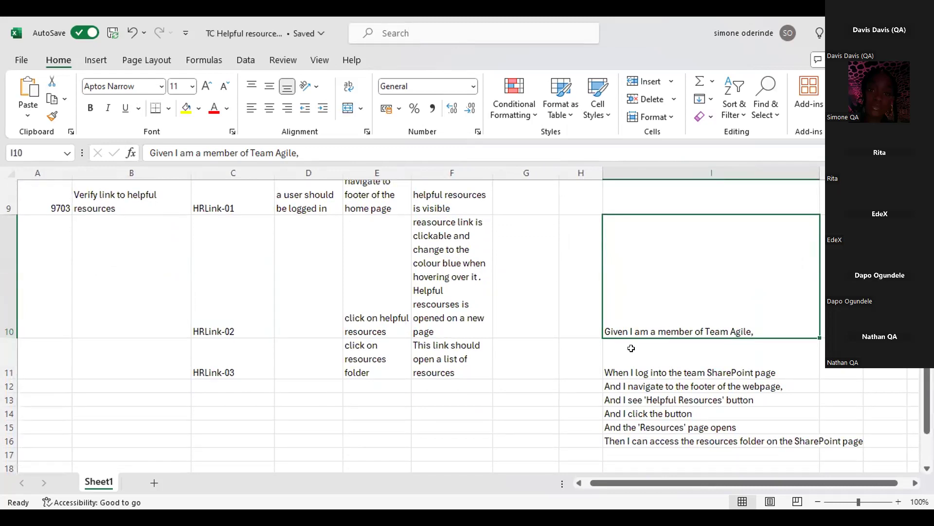
shift+click(632, 370)
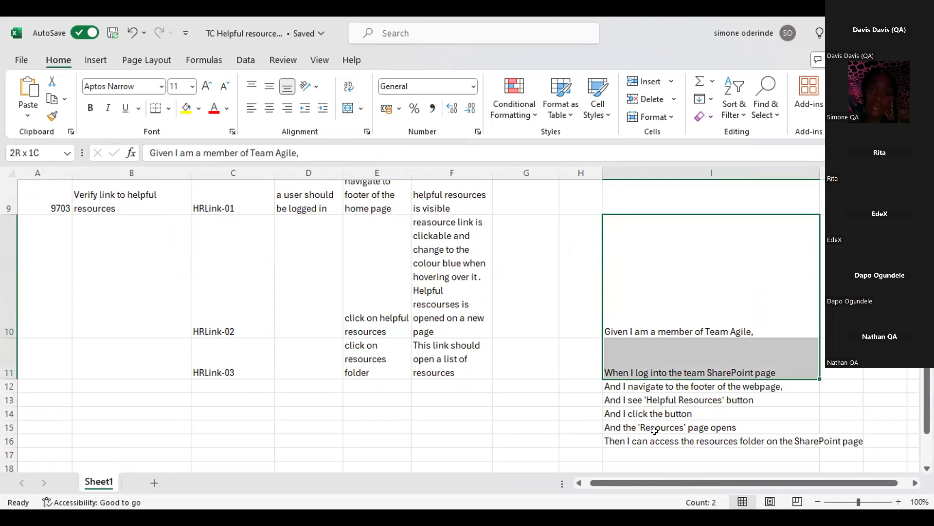
key(ctrl+shift+Down)
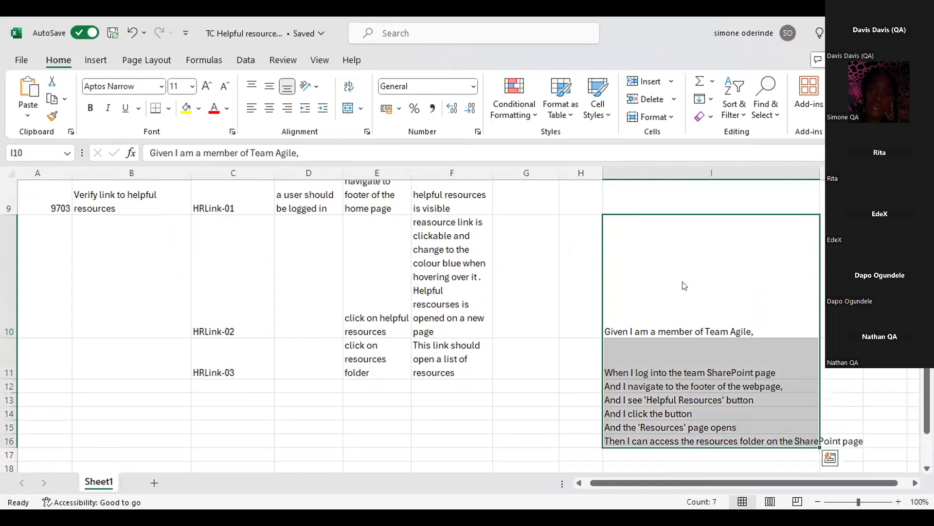
right_click(695, 217)
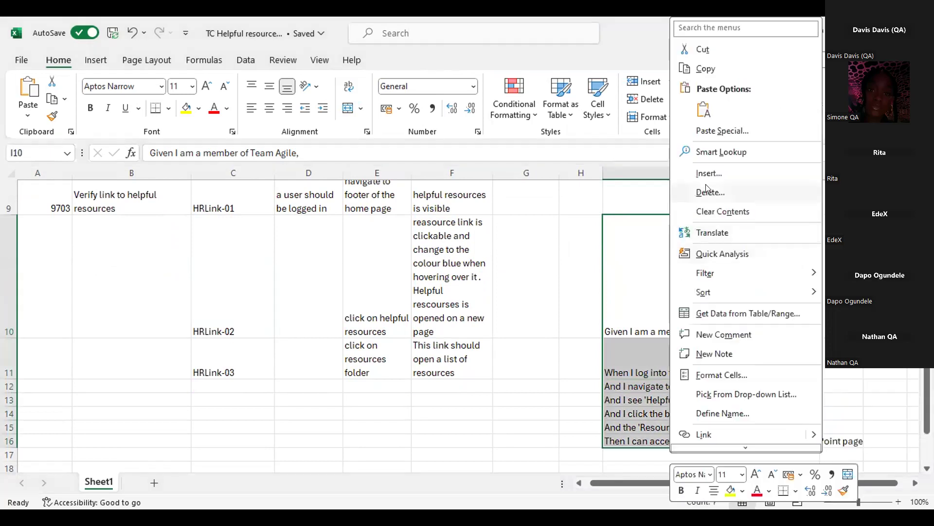
click(704, 50)
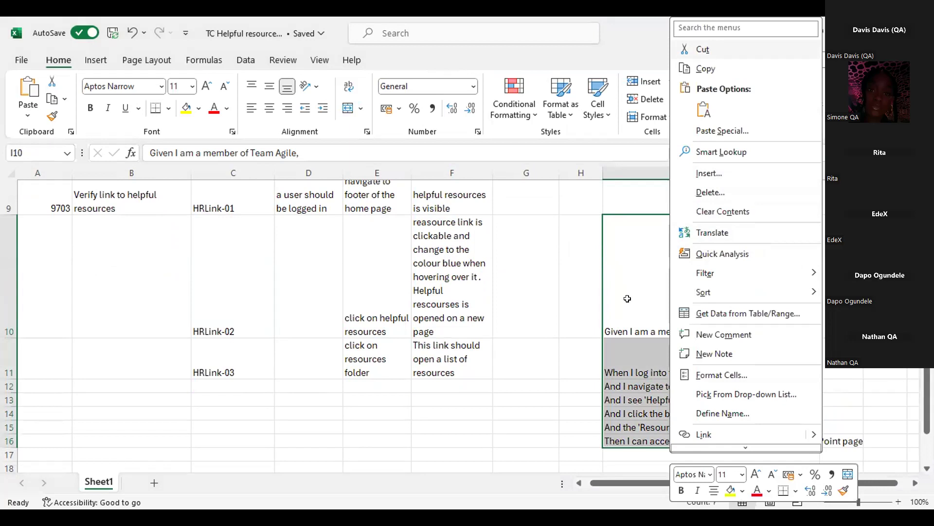
scroll(628, 299, up, 3)
scroll(616, 294, up, 1)
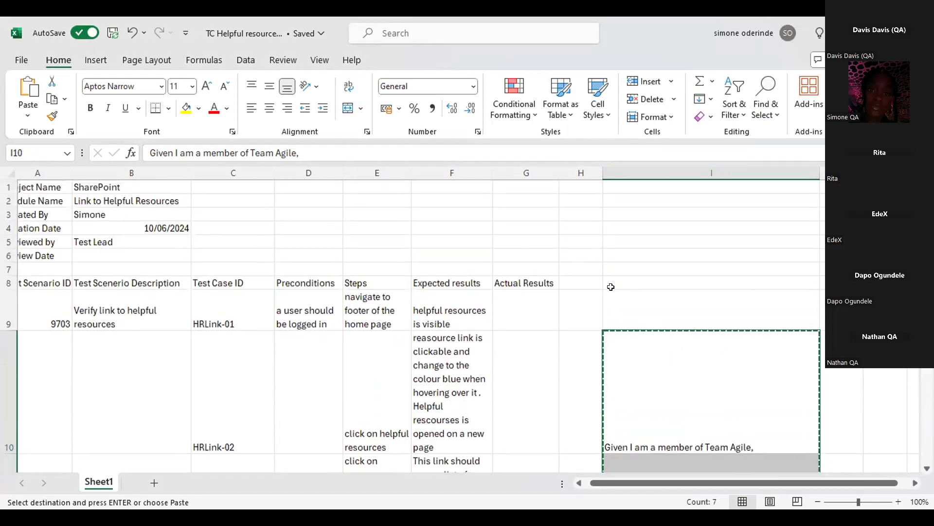
click(610, 290)
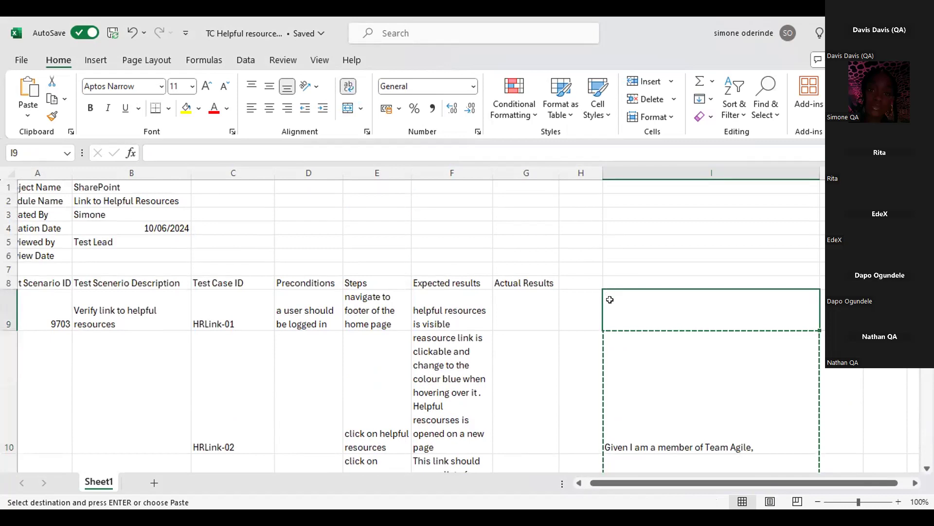
right_click(615, 303)
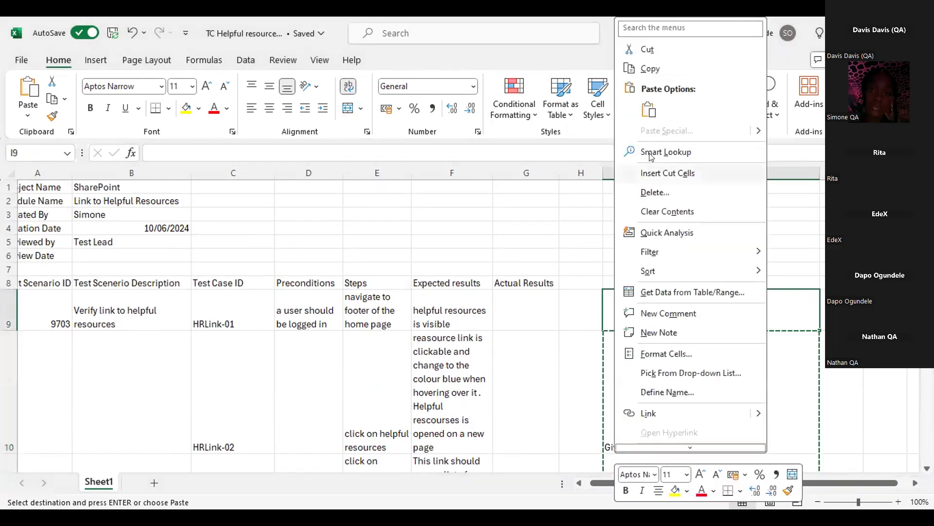
click(649, 109)
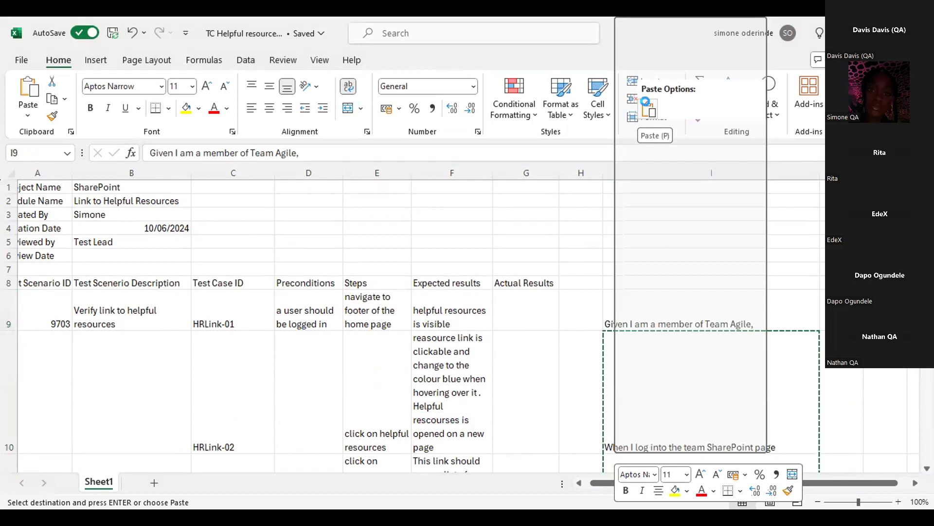
click(842, 392)
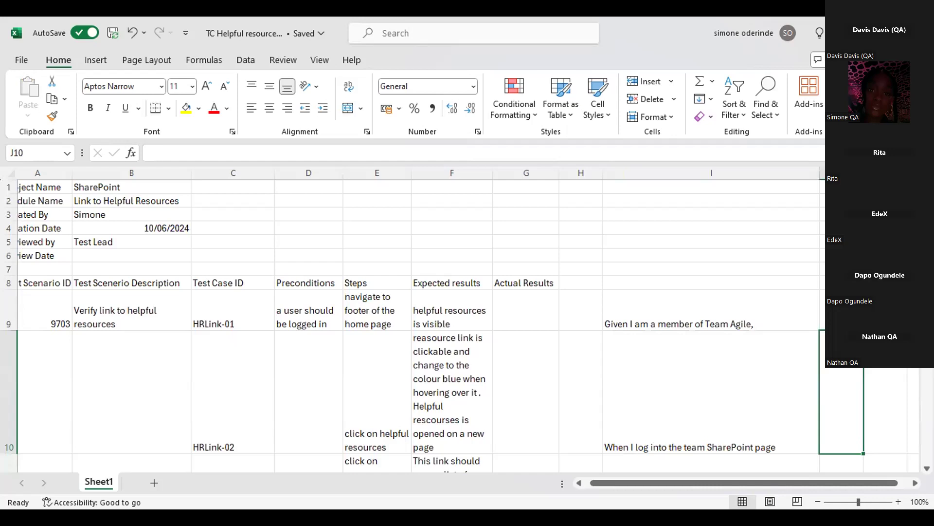
Examine the acceptance criteria in column I alongside the helpful resources test case rows
scroll(463, 325, down, 3)
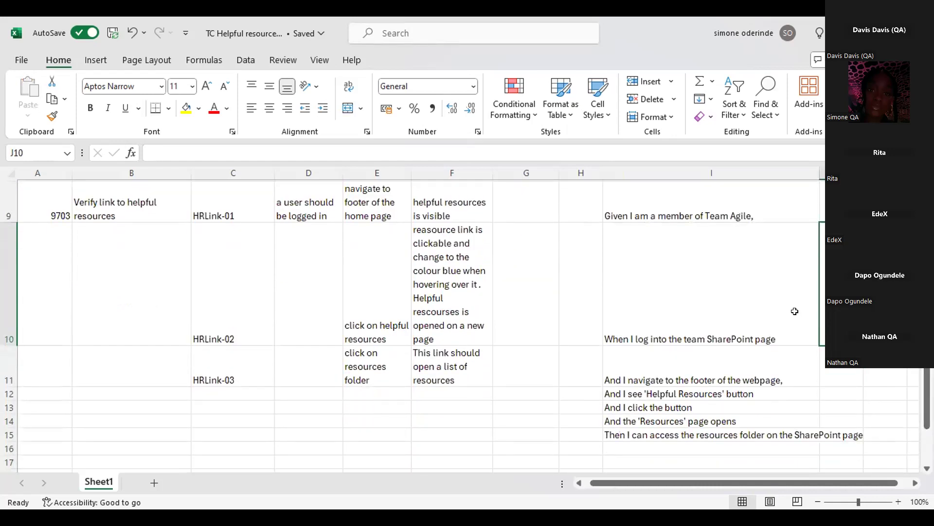
scroll(796, 328, up, 3)
scroll(795, 328, down, 3)
click(643, 321)
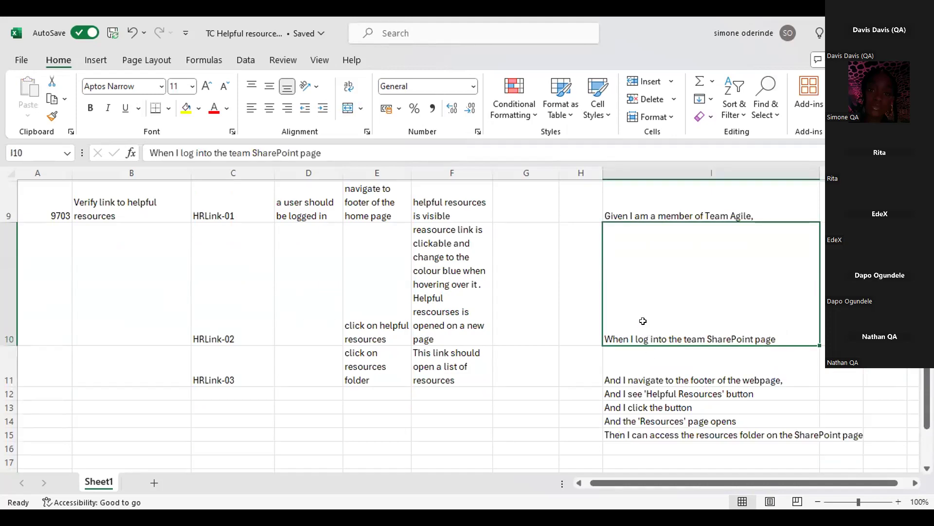
scroll(643, 321, down, 1)
scroll(643, 321, up, 2)
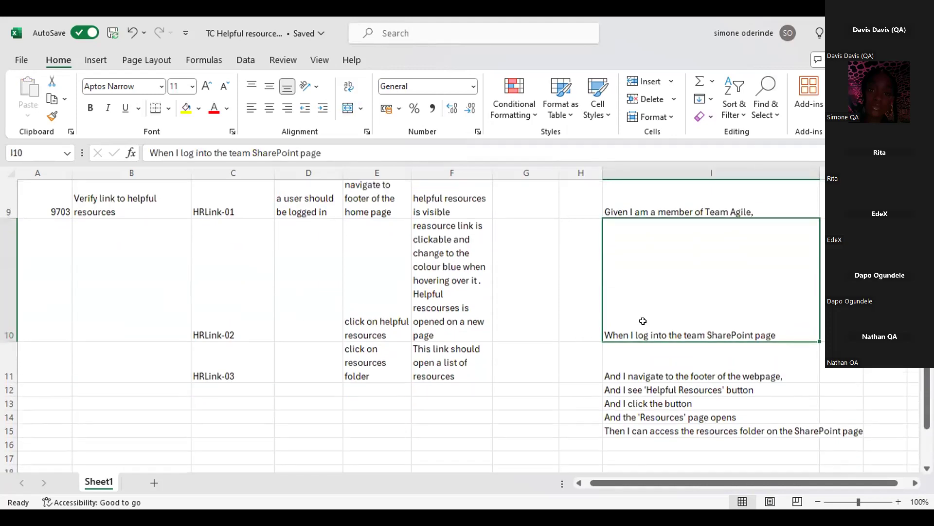
scroll(643, 321, up, 1)
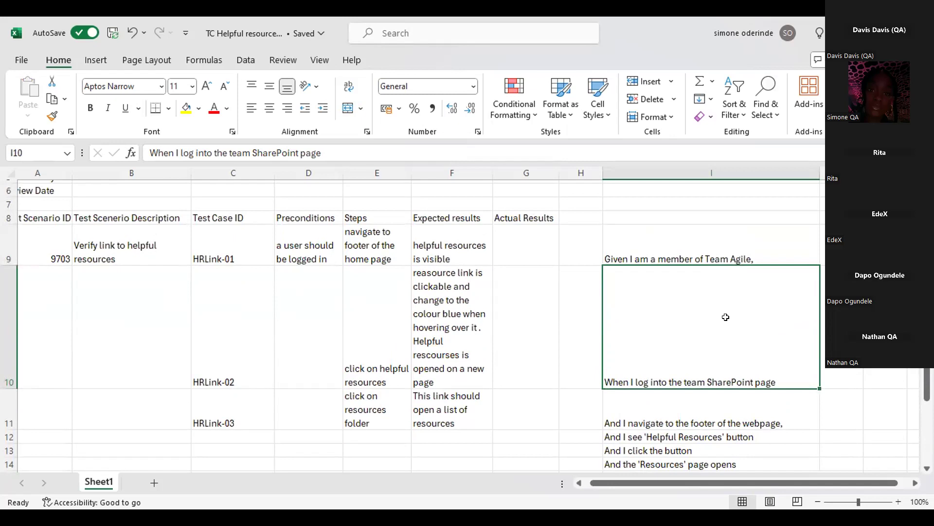
click(687, 254)
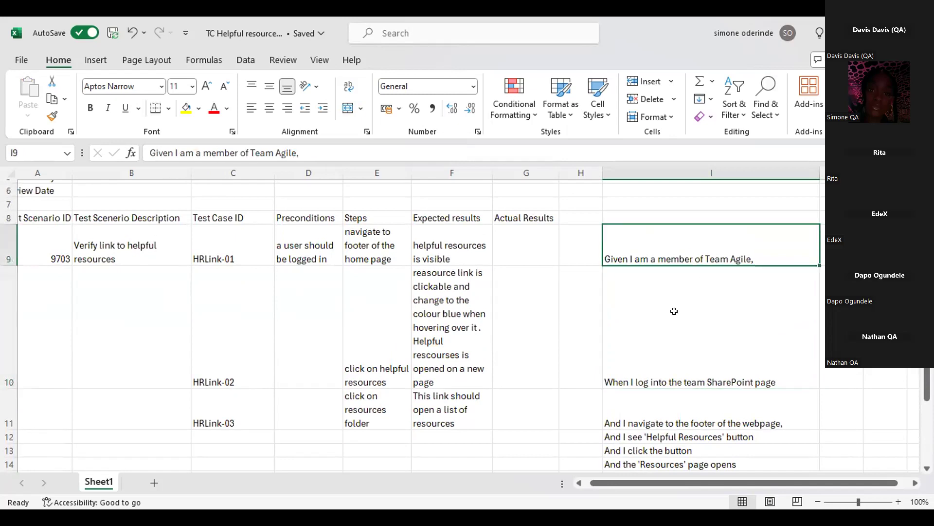
Clear the "When I log into the team SharePoint page" text from cell I10
drag(674, 311, 638, 493)
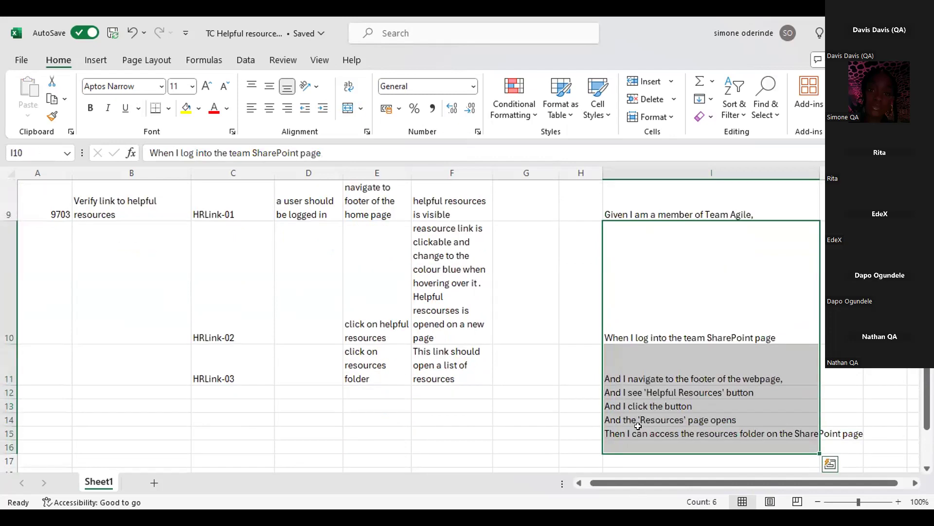
right_click(713, 218)
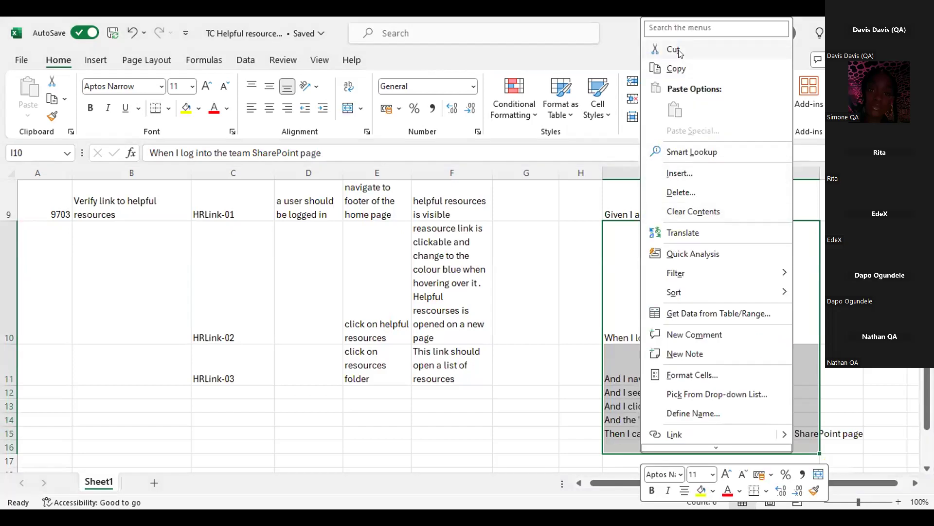
key(Escape)
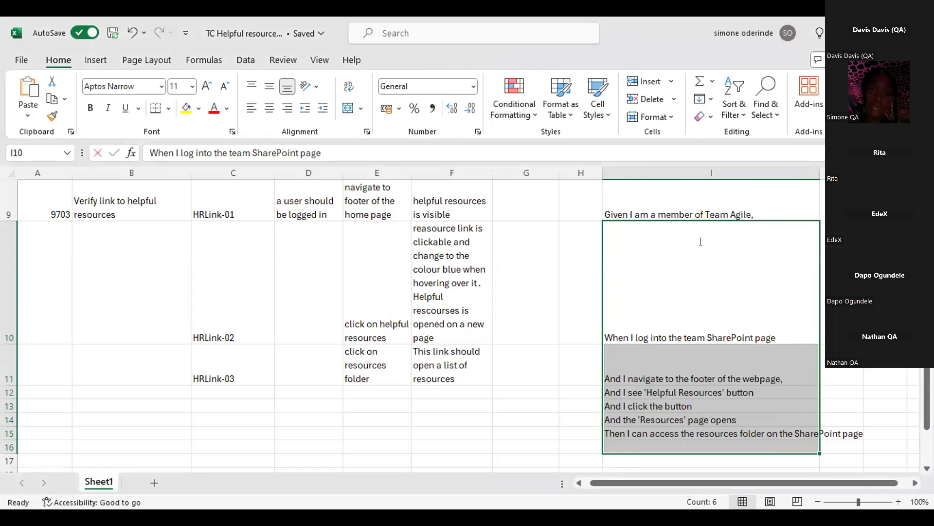
key(BackSpace)
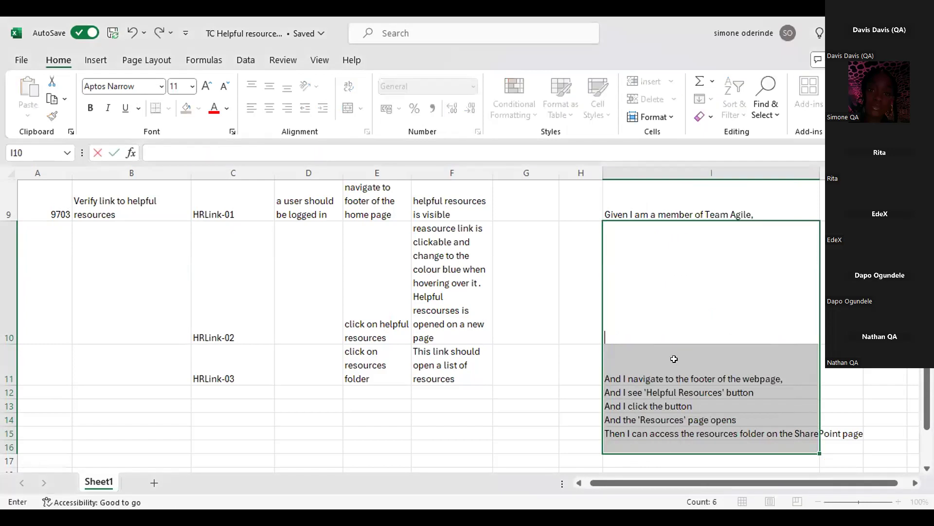
click(616, 374)
shift+click(634, 457)
drag(632, 439, 626, 447)
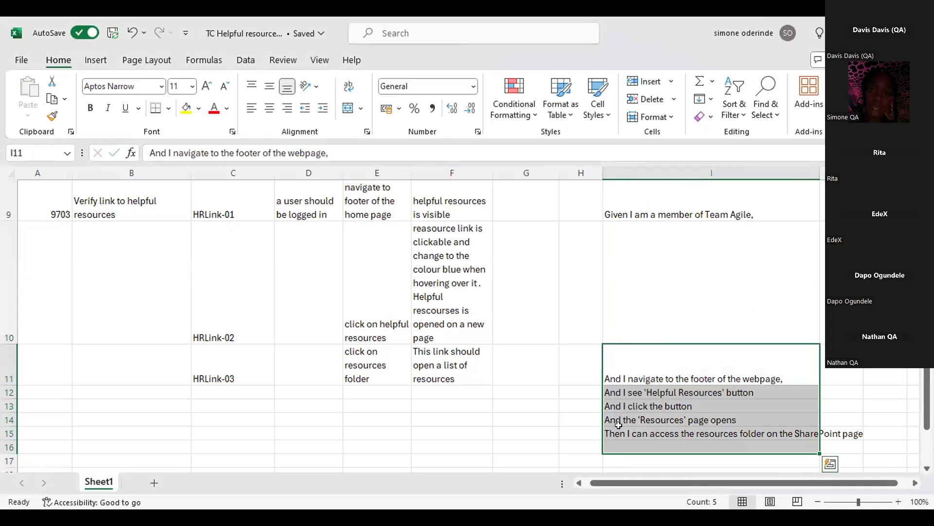
right_click(652, 362)
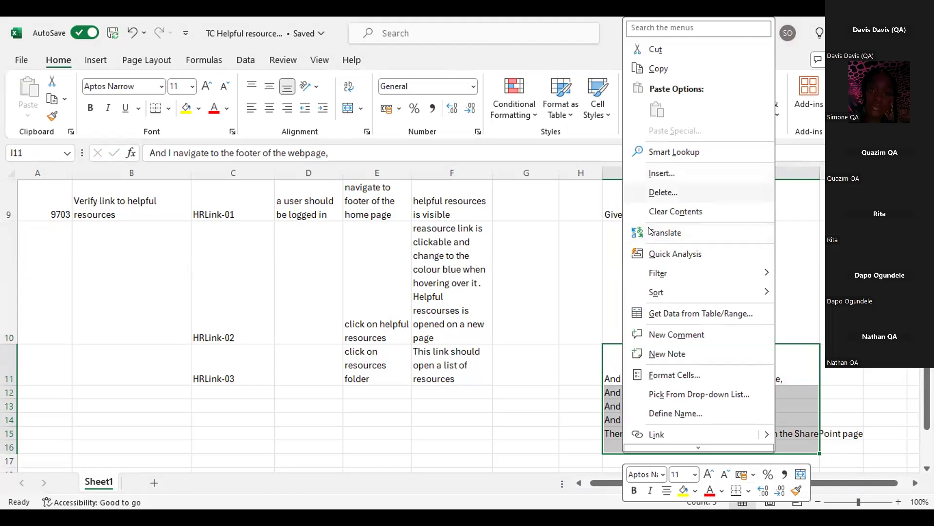
key(Return)
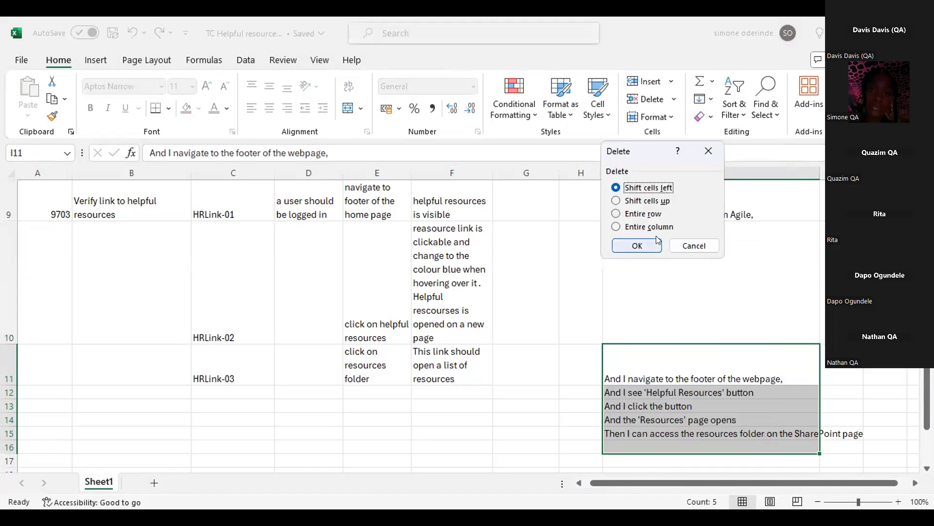
click(680, 247)
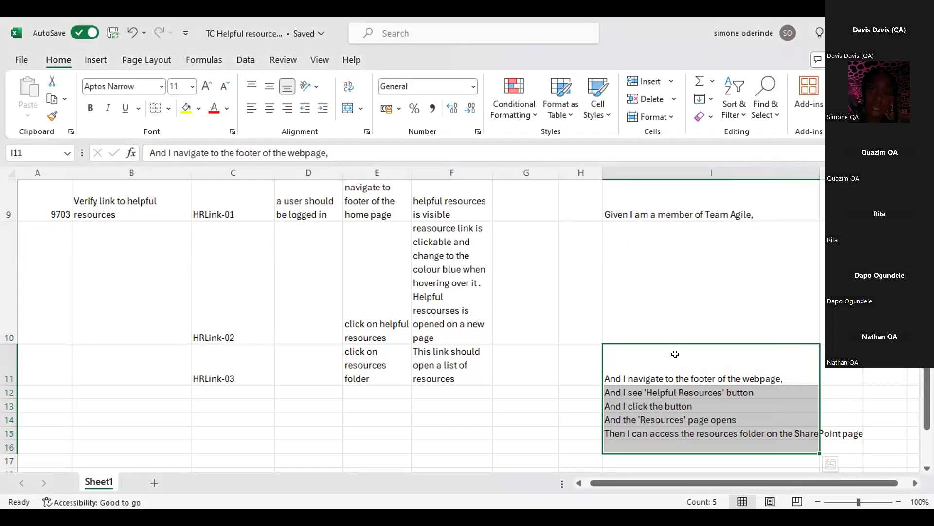
Clear the "And I navigate to the footer of the webpage," text from cell I11
scroll(675, 354, up, 1)
scroll(675, 353, up, 1)
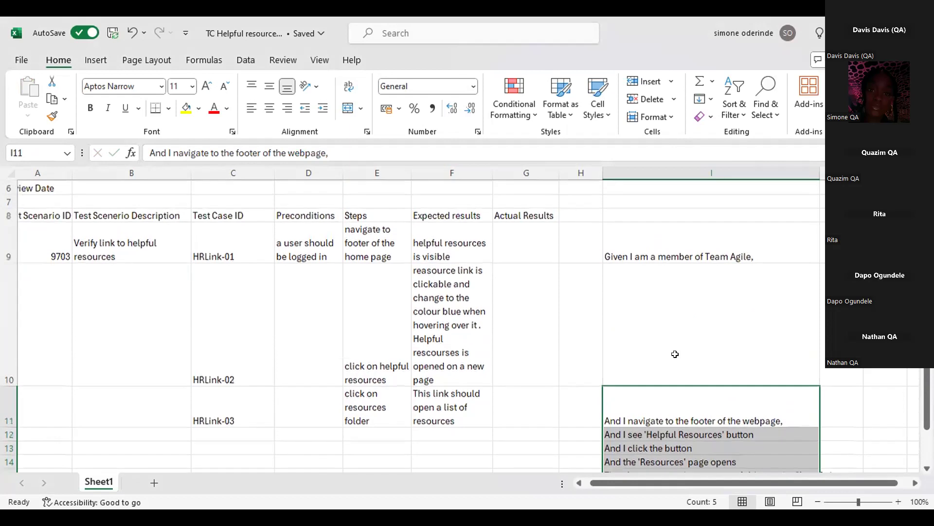
key(BackSpace)
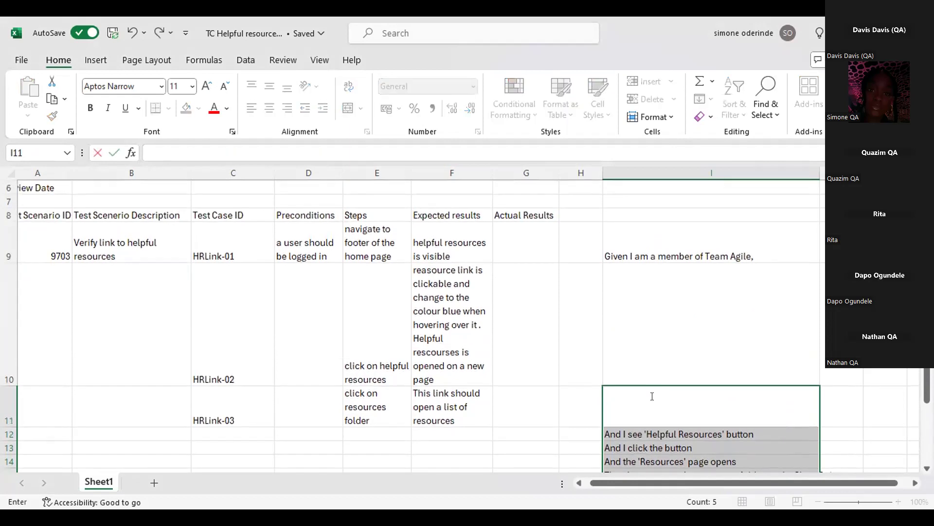
click(652, 396)
click(644, 366)
mouse_move(622, 435)
mouse_down()
mouse_move(619, 470)
mouse_move(617, 425)
mouse_move(616, 434)
mouse_up()
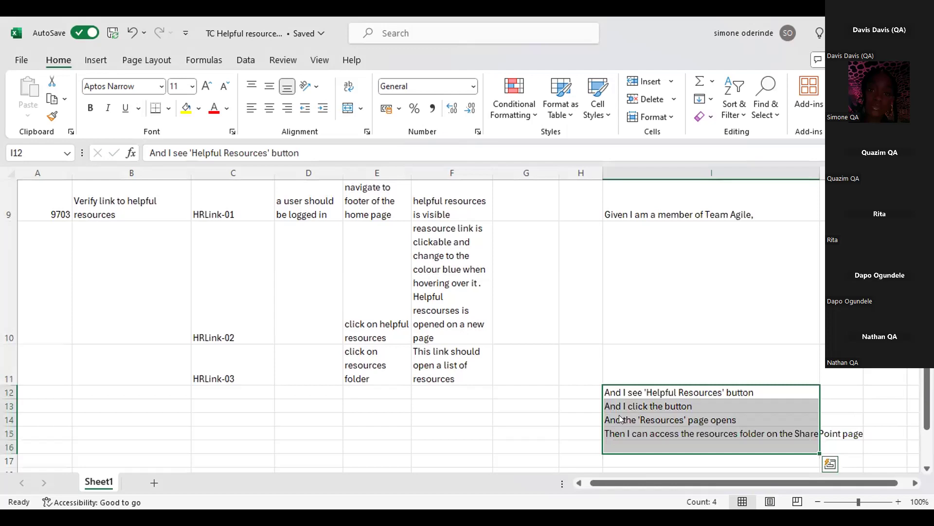
right_click(623, 450)
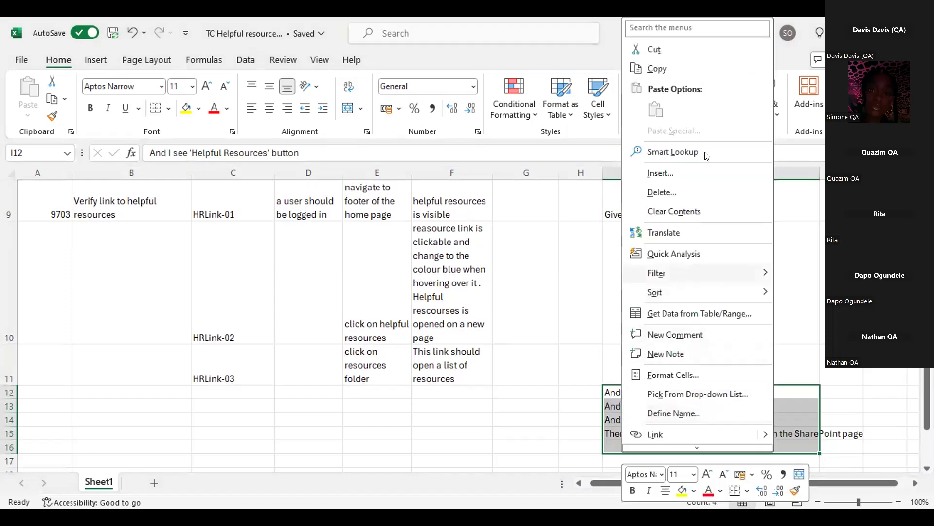
mouse_move(633, 273)
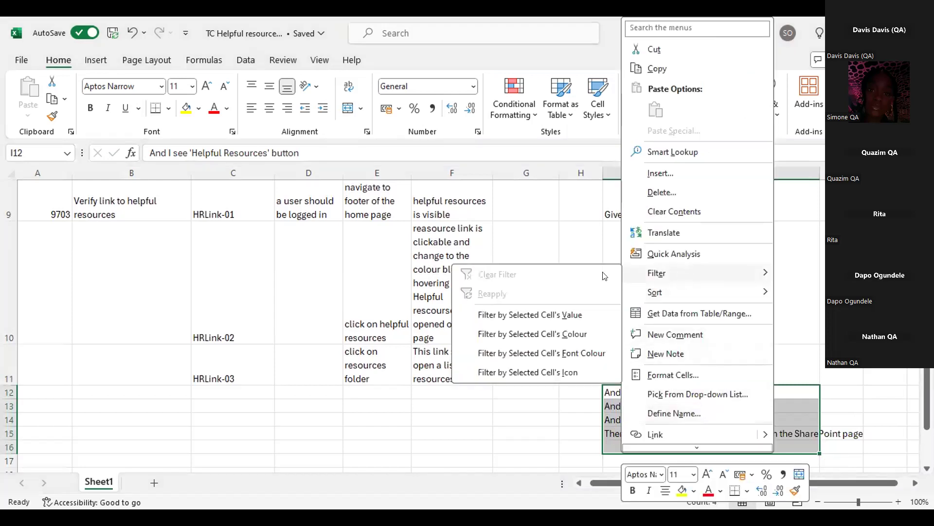
click(595, 239)
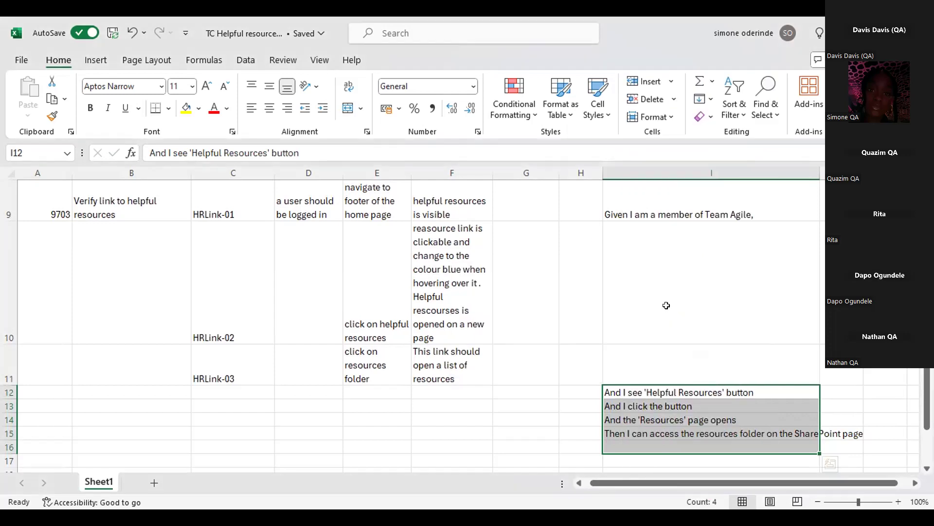
click(666, 305)
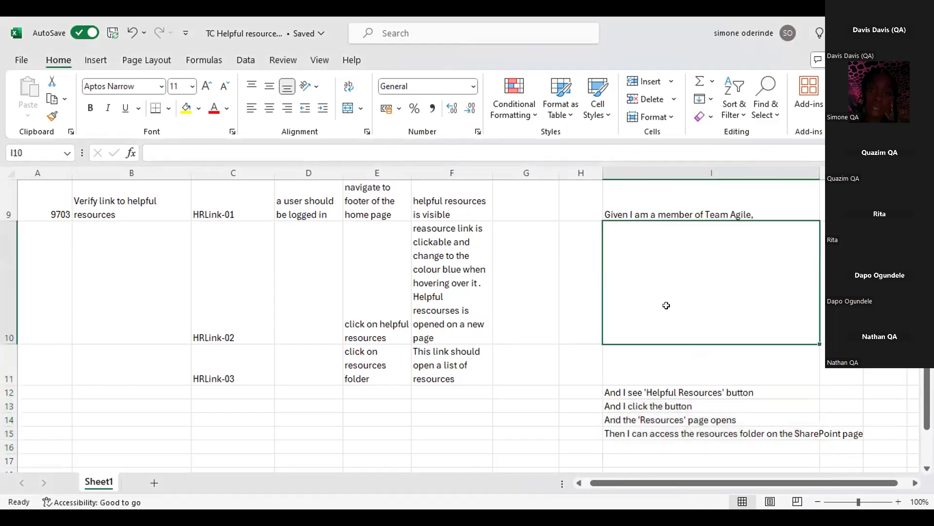
Try to cut the "And I see 'Helpful Resources' button" text from I12 and append it to the criterion in I9
click(608, 387)
right_click(609, 387)
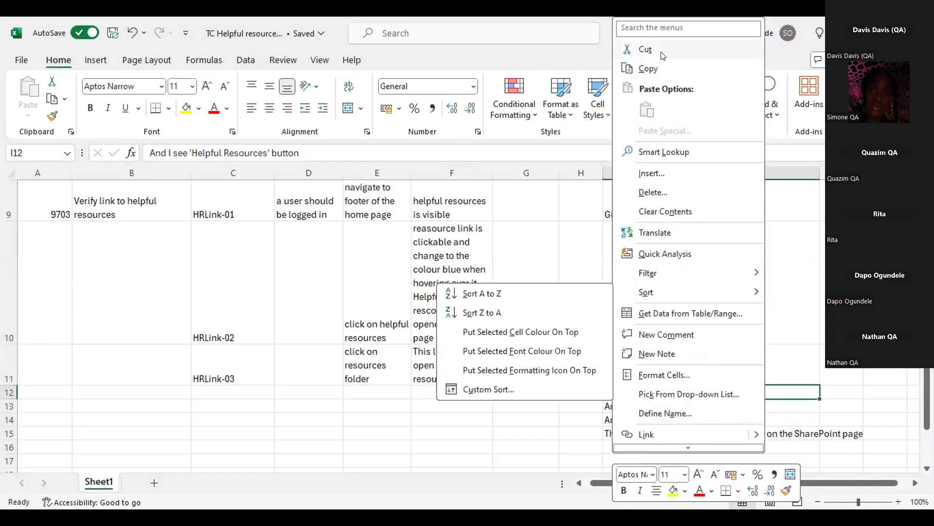
click(661, 52)
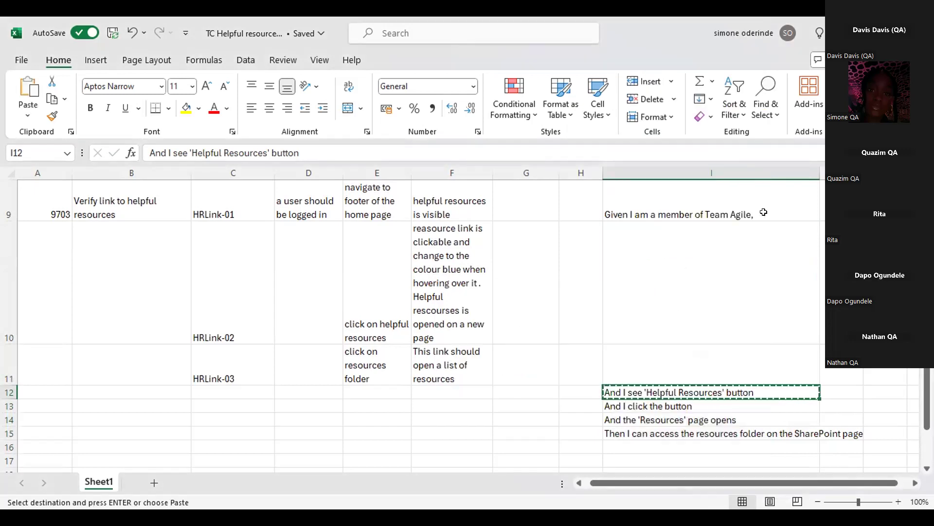
click(763, 212)
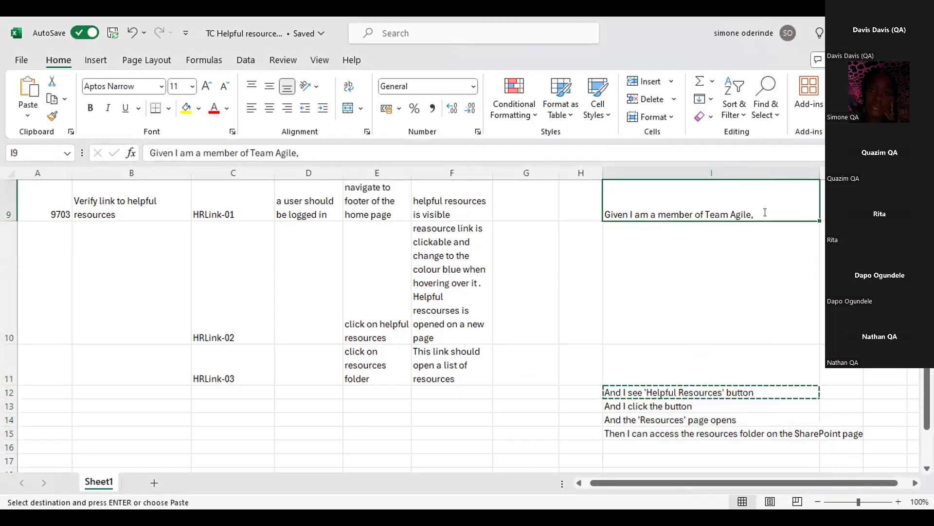
double_click(765, 212)
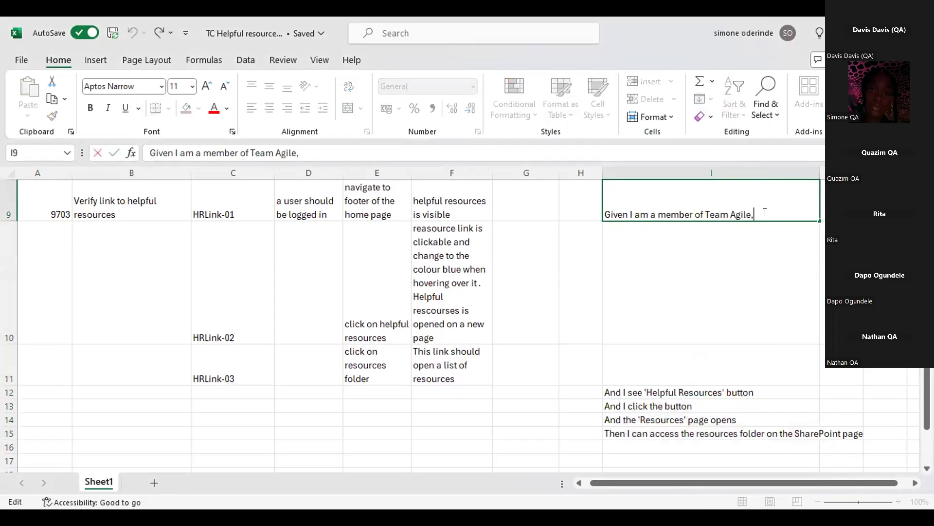
key(Return)
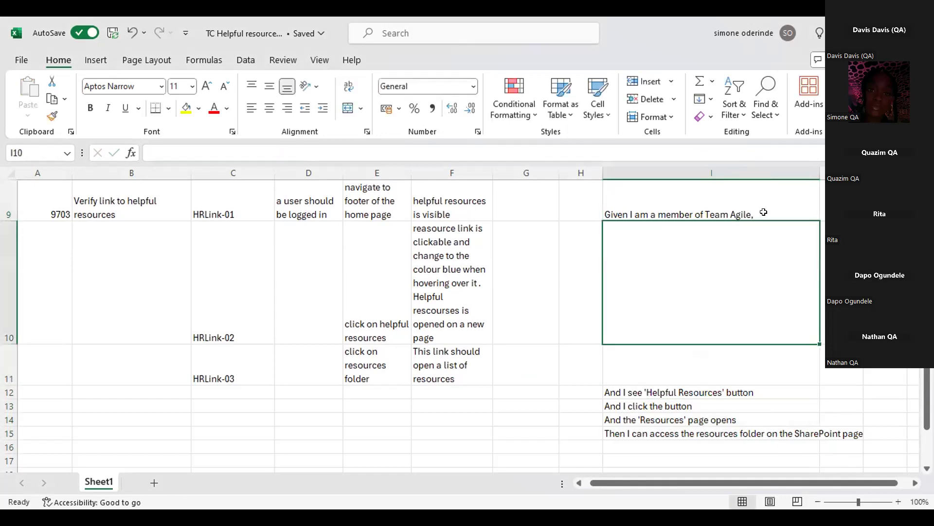
click(764, 212)
double_click(765, 212)
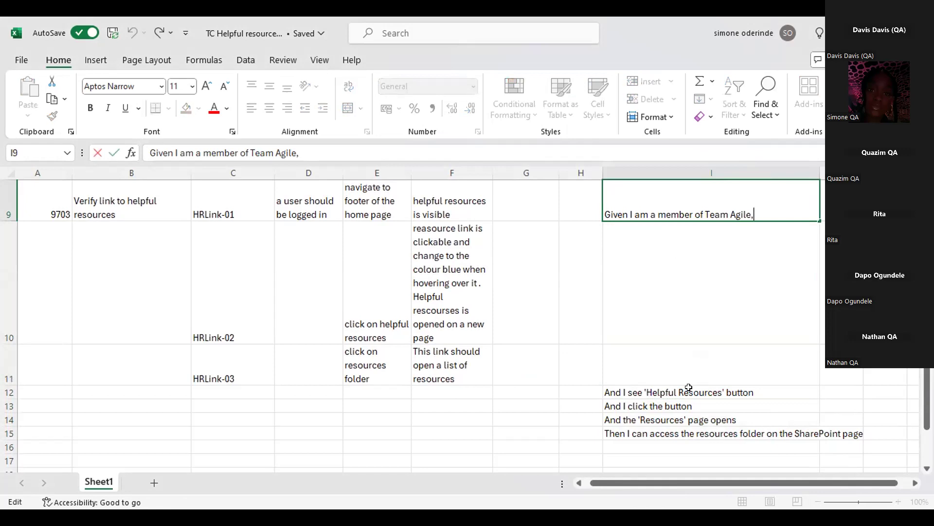
click(673, 386)
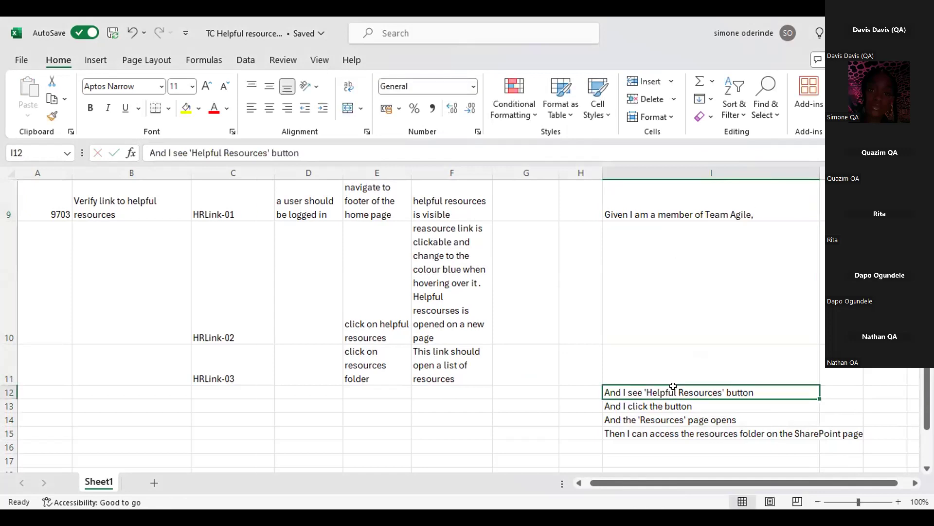
right_click(679, 392)
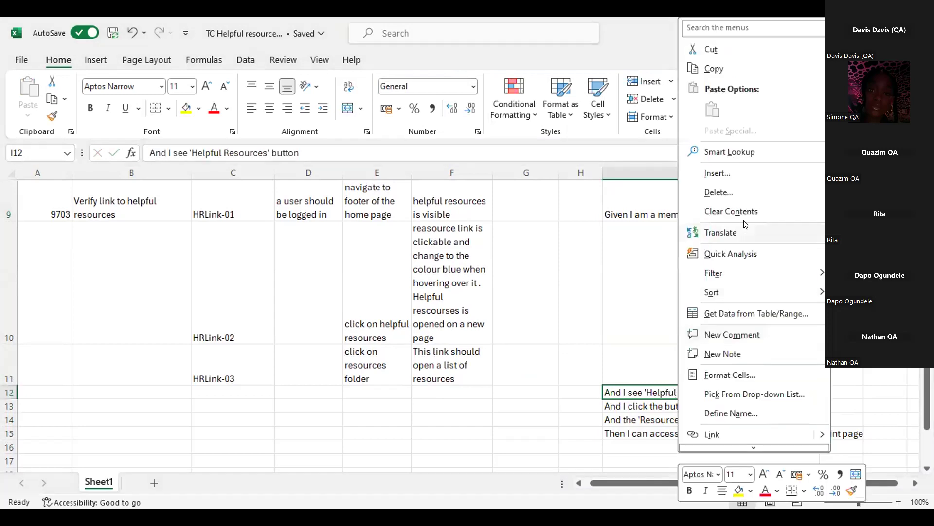
click(717, 50)
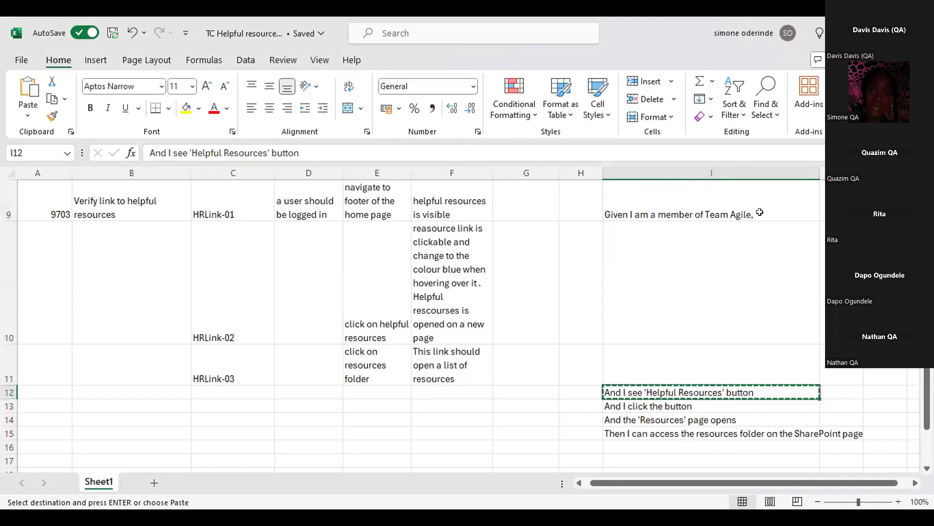
click(757, 212)
key(Escape)
double_click(760, 212)
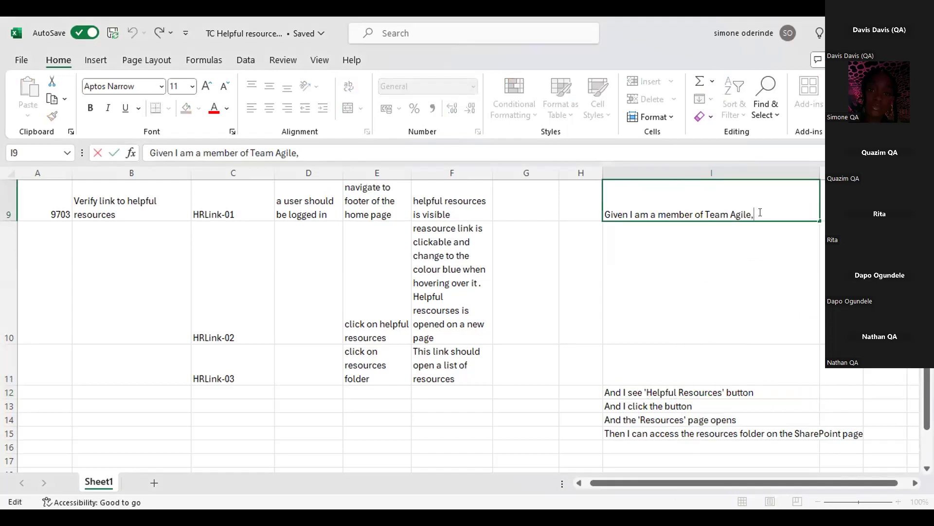
scroll(500, 289, up, 1)
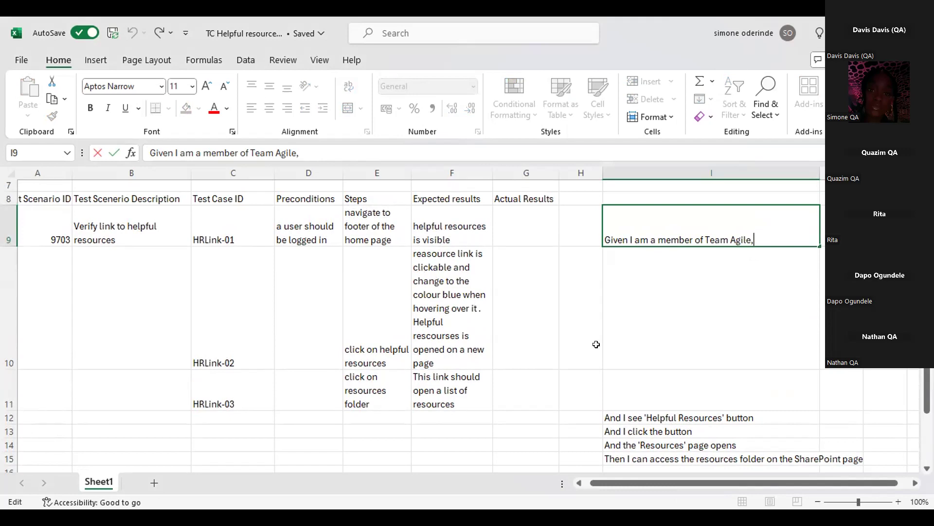
scroll(596, 344, down, 1)
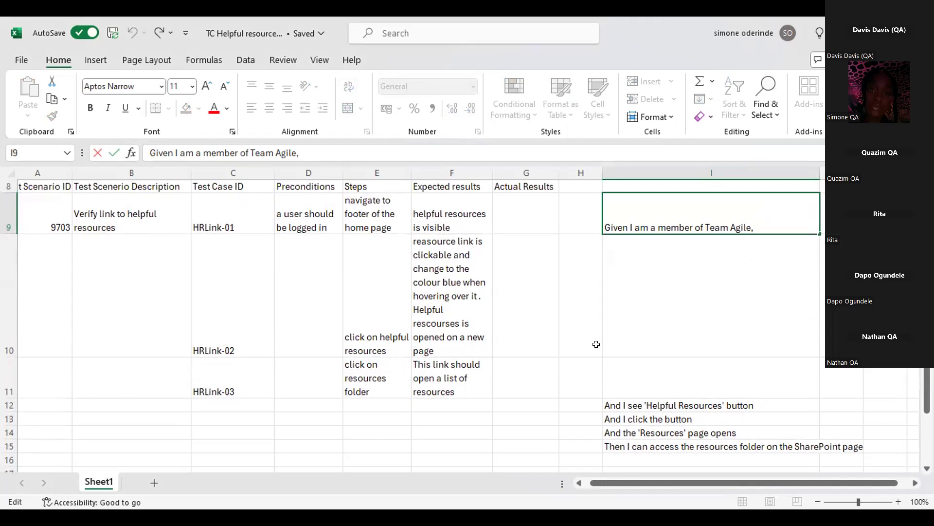
scroll(596, 344, up, 1)
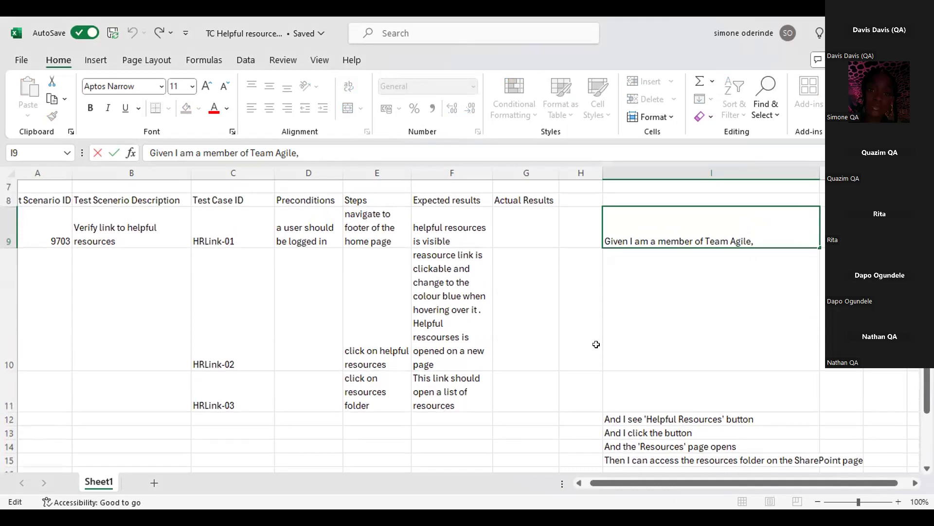
scroll(596, 344, up, 1)
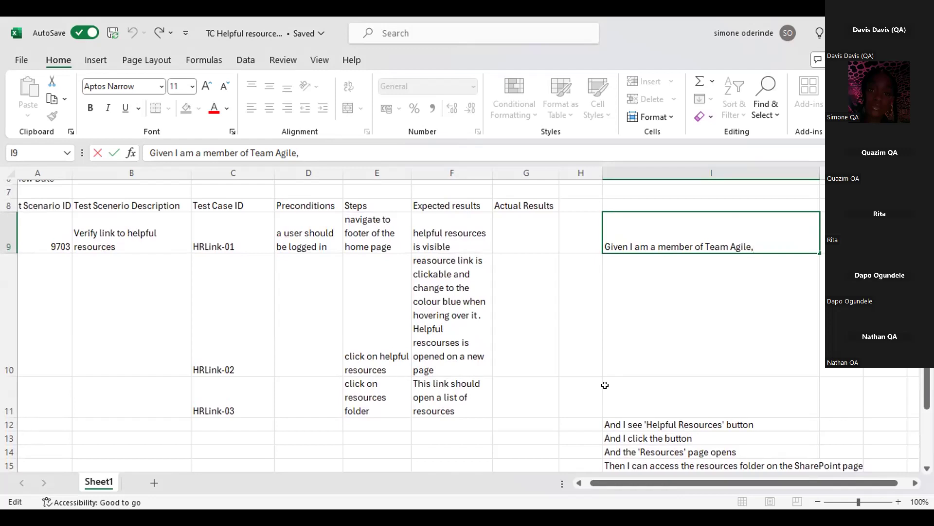
click(607, 419)
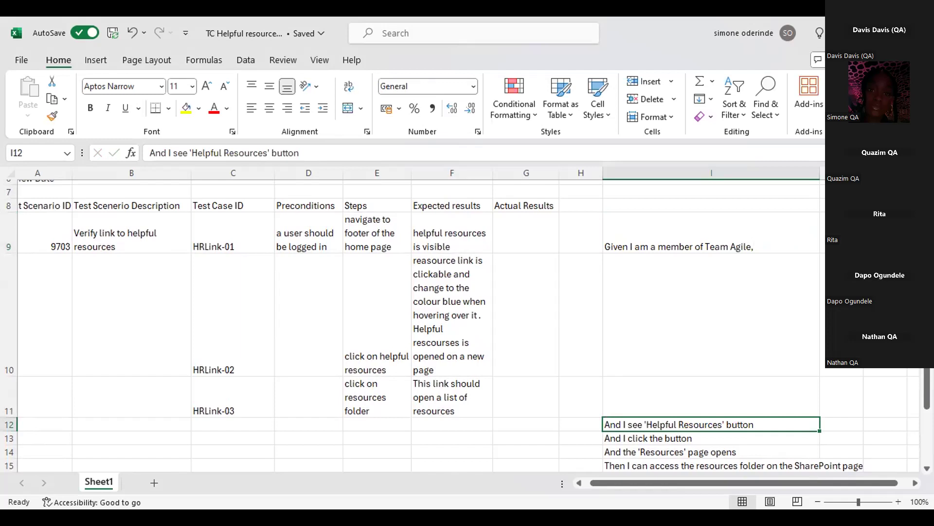
click(842, 372)
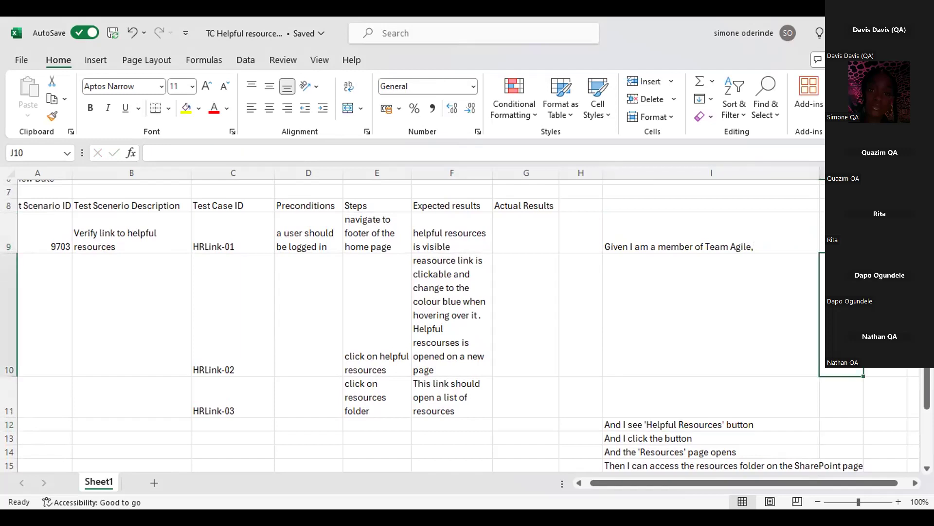
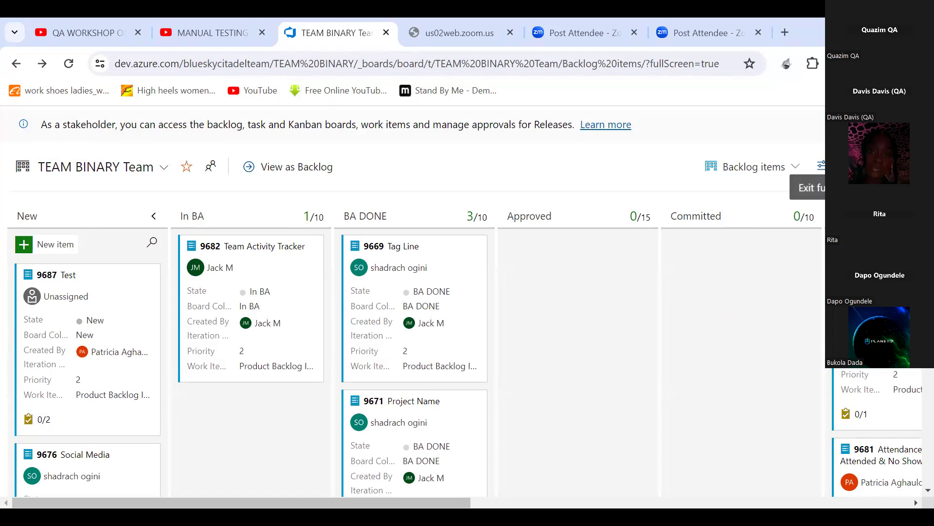
Switch to the Azure DevOps board, exit its full-screen mode and expand the task list on the 9687 Test card
click(823, 166)
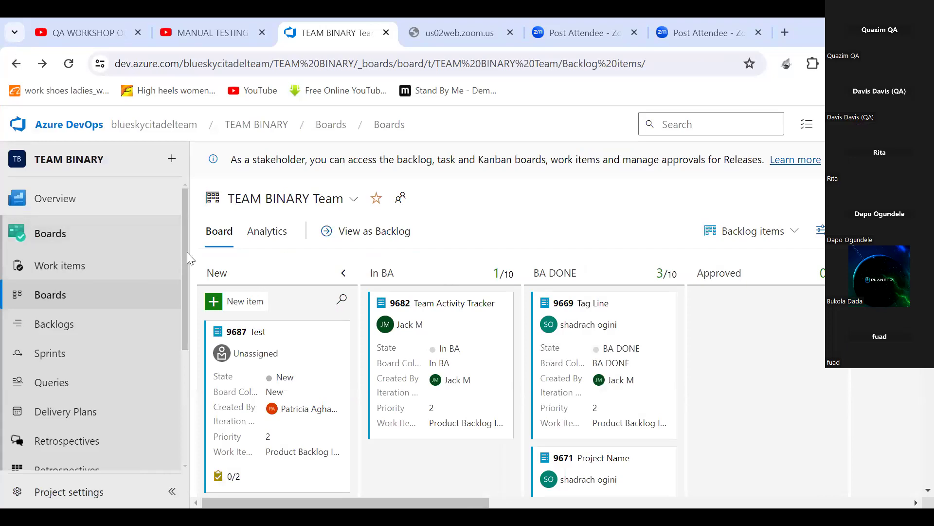
click(211, 429)
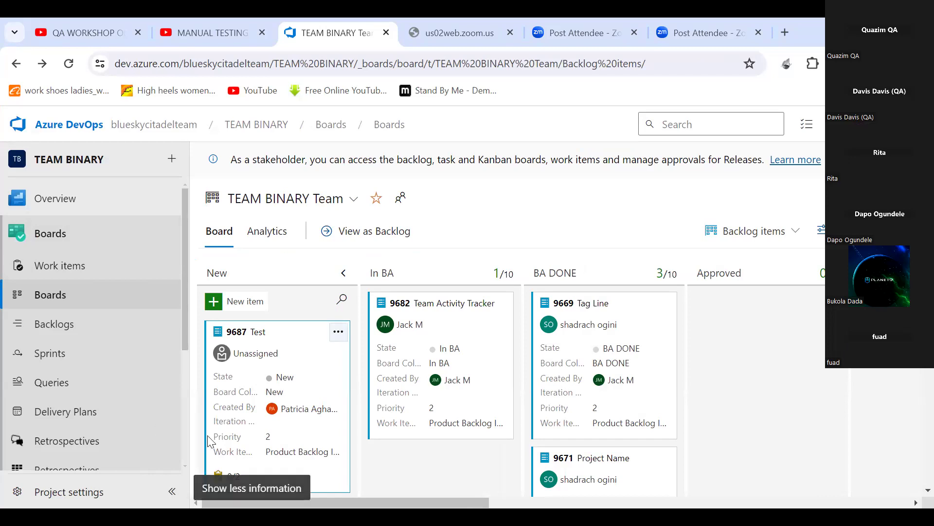
click(224, 477)
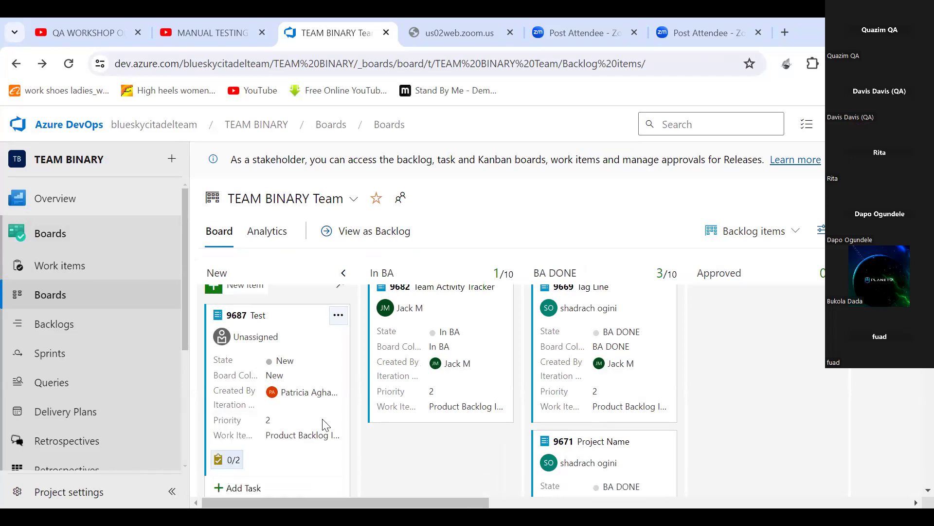
click(234, 460)
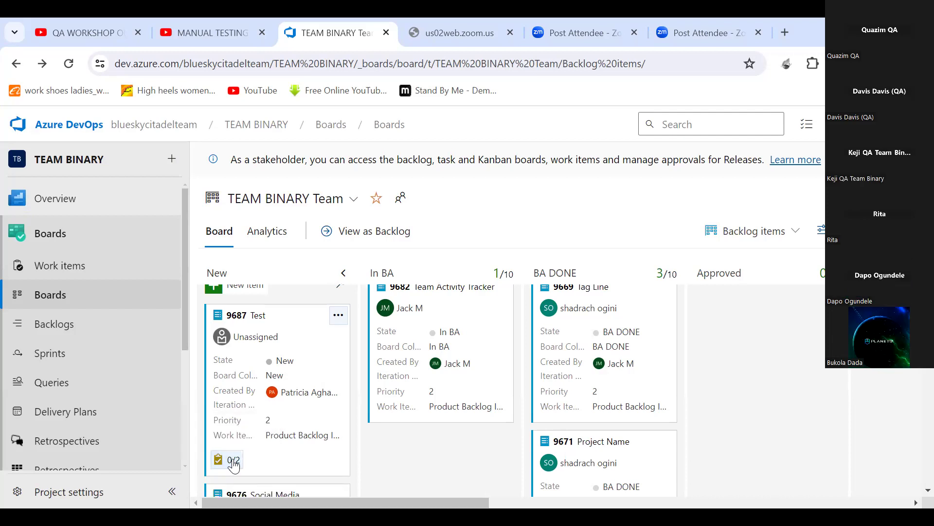
click(234, 463)
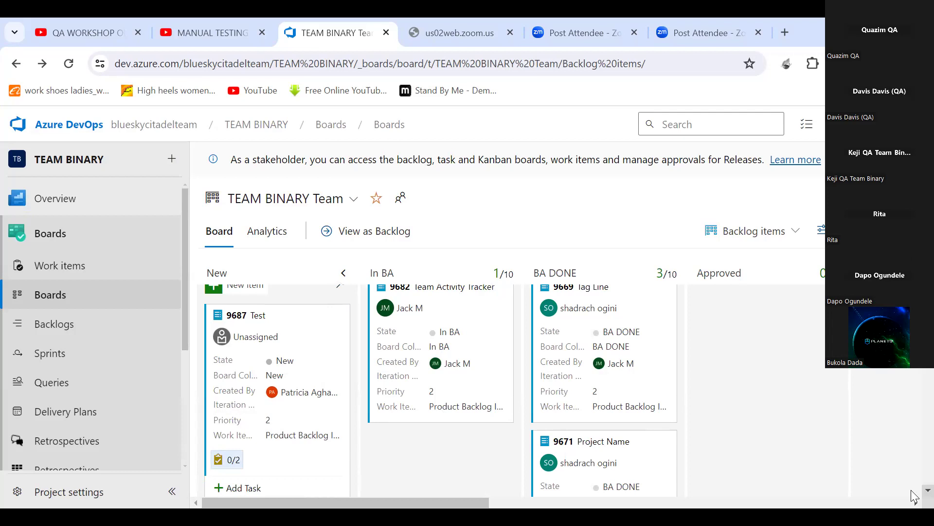
scroll(913, 496, down, 3)
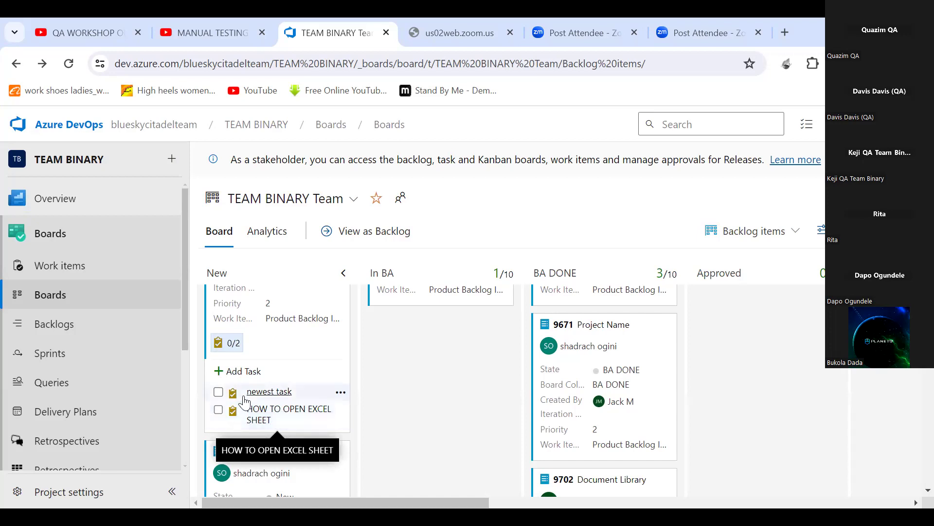
Open the Sprint 1 taskboard and locate the 9673 Important Dates & Times backlog item
click(42, 353)
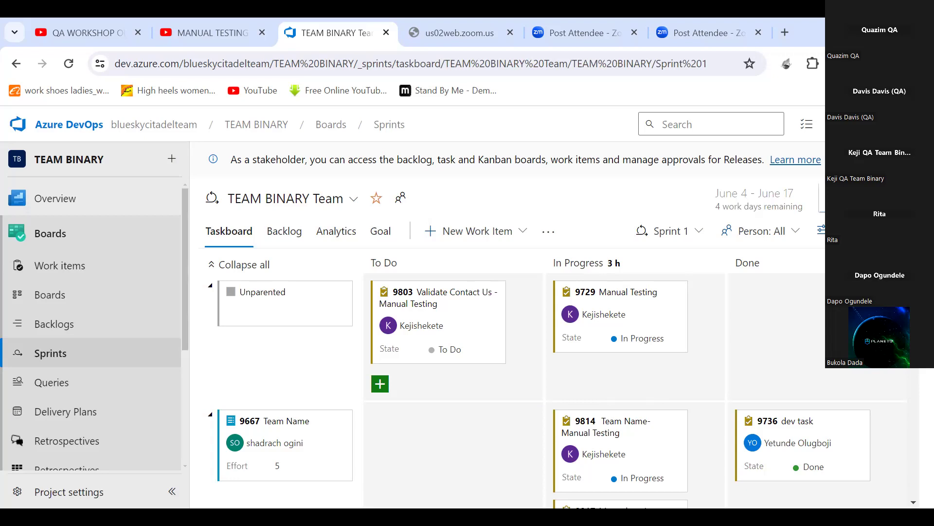
scroll(560, 390, down, 3)
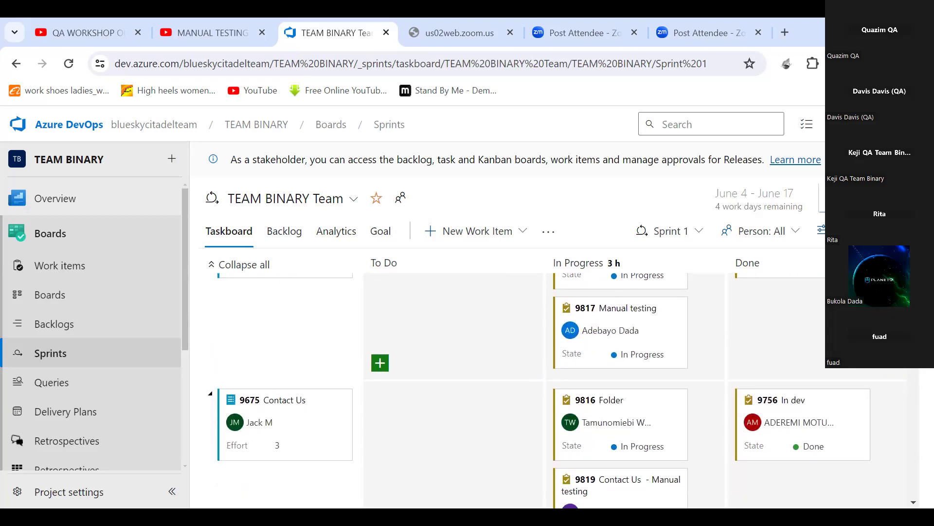
scroll(560, 389, down, 3)
scroll(913, 373, down, 4)
drag(913, 374, 914, 447)
scroll(914, 447, down, 2)
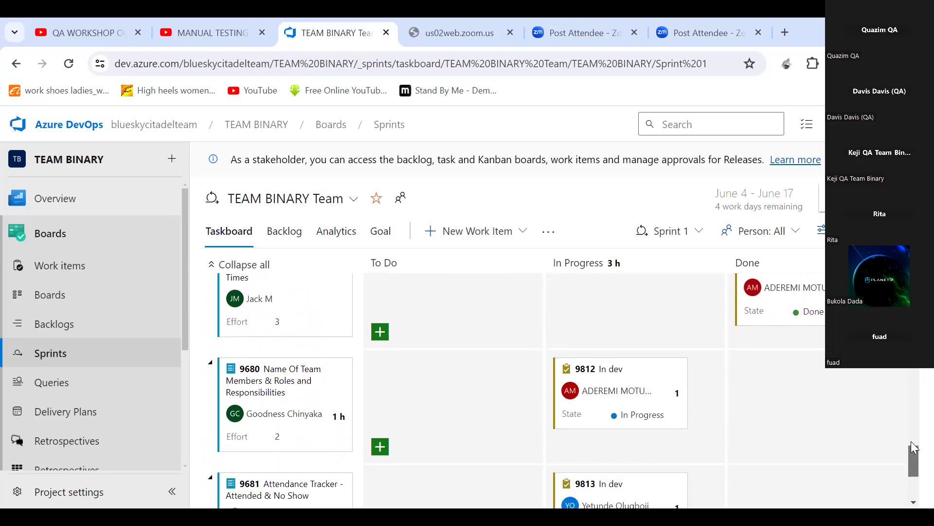
scroll(914, 446, up, 2)
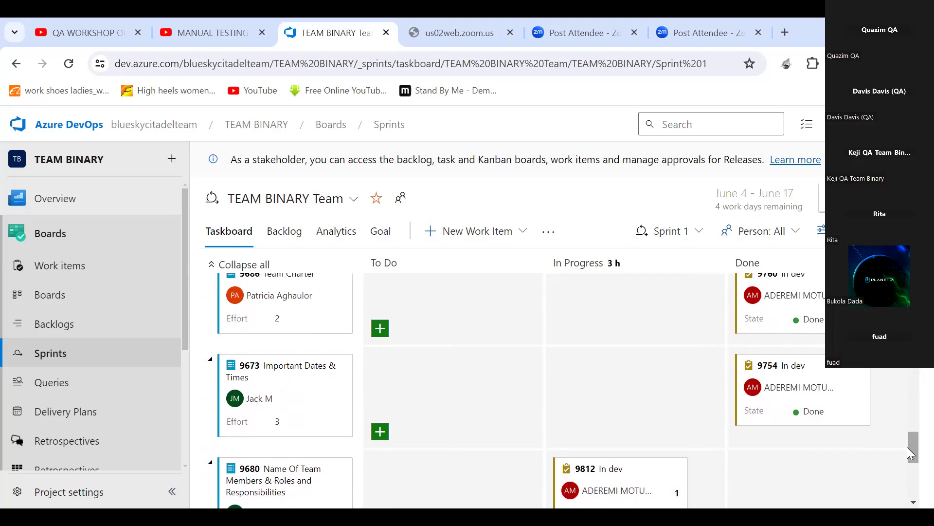
click(343, 369)
click(289, 405)
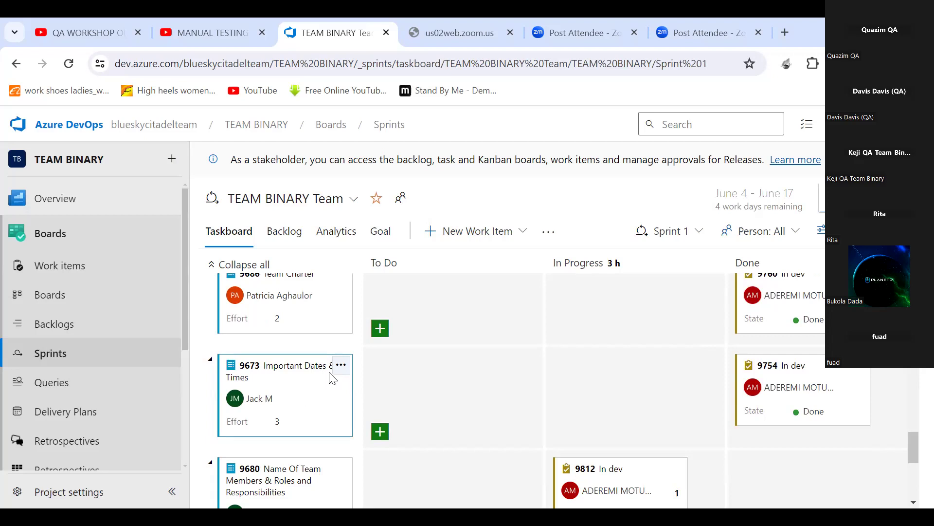
Add a task titled "Testing Important Date and Time" to the Important Dates & Times item and move it to In Progress
click(380, 432)
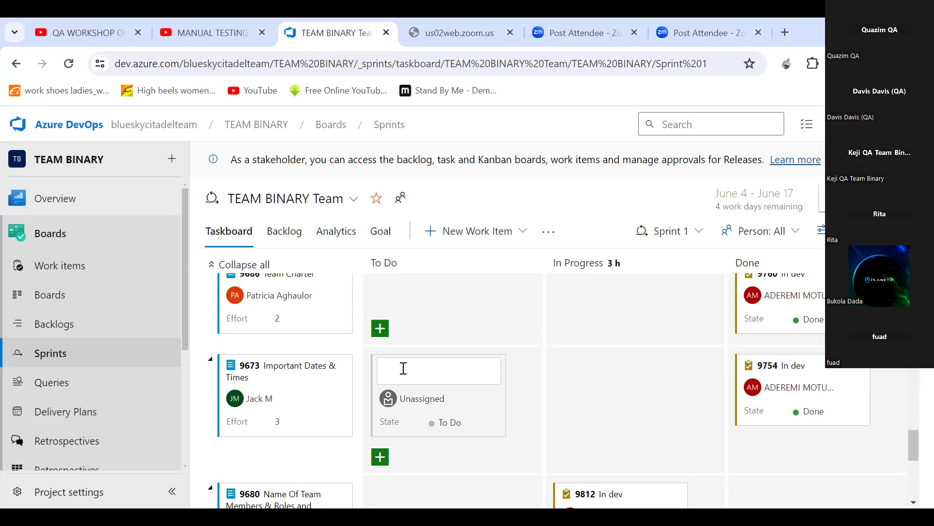
text(TESTI)
key(BackSpace)
key(BackSpace)
key(BackSpace)
key(BackSpace)
key(BackSpace)
key(BackSpace)
text(esting importan)
key(BackSpace)
key(BackSpace)
key(BackSpace)
key(BackSpace)
key(BackSpace)
key(BackSpace)
key(BackSpace)
key(BackSpace)
text(I)
key(Caps_Lock)
text(mportant Date and Time)
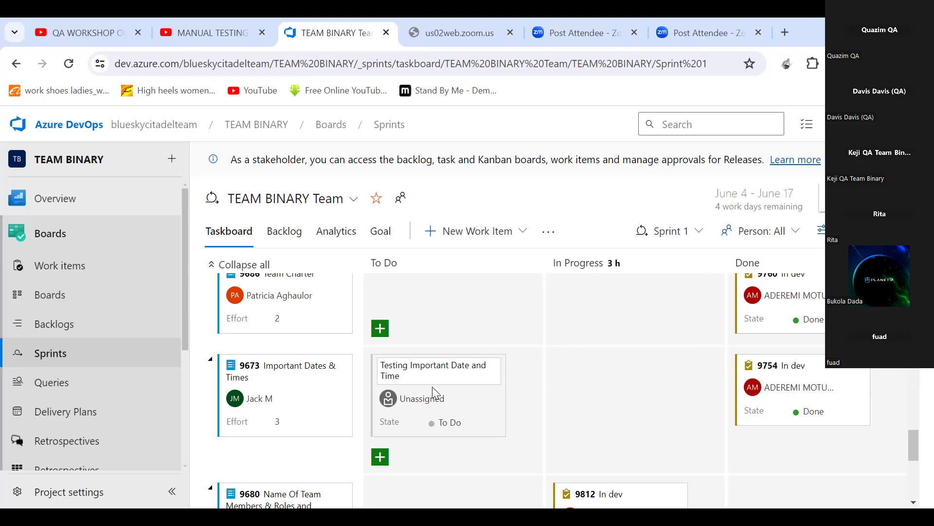
key(Return)
drag(437, 387, 624, 389)
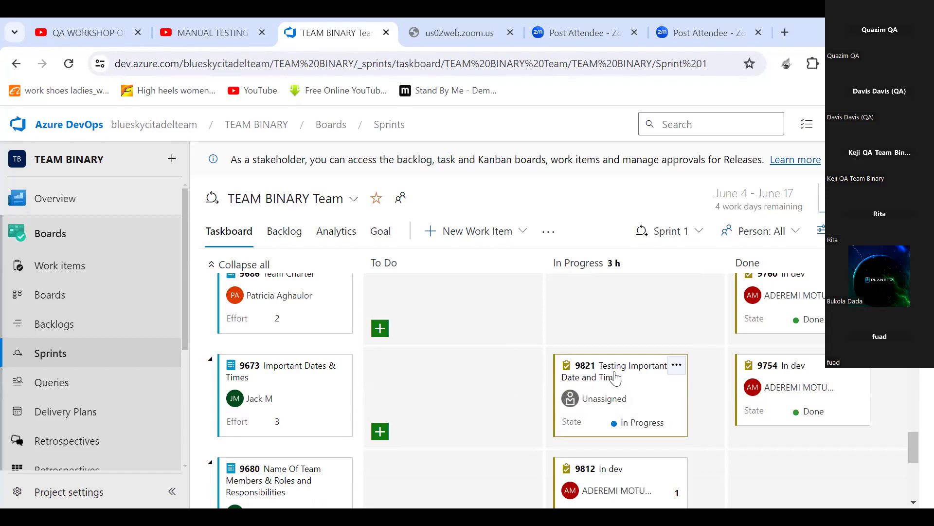
Open the "Testing Important Date and Time" task and assign it to the suggested team member
click(676, 366)
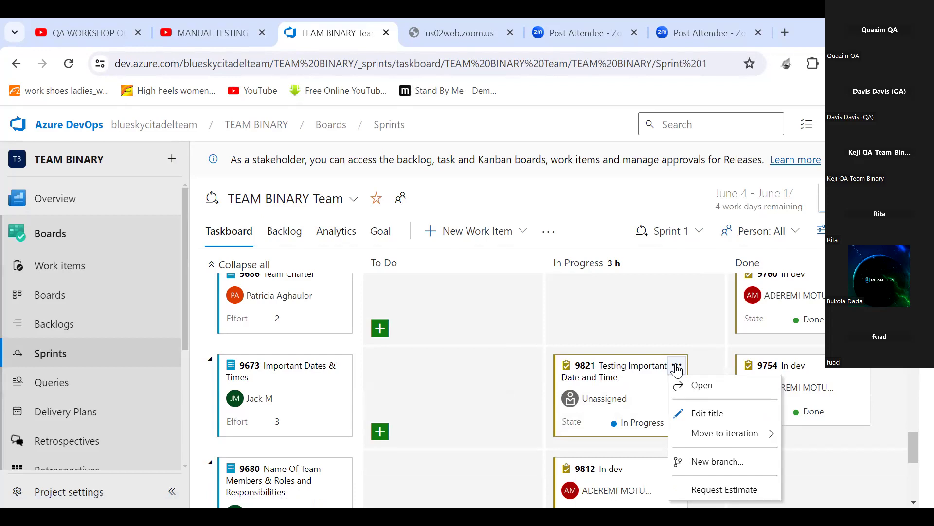
click(703, 384)
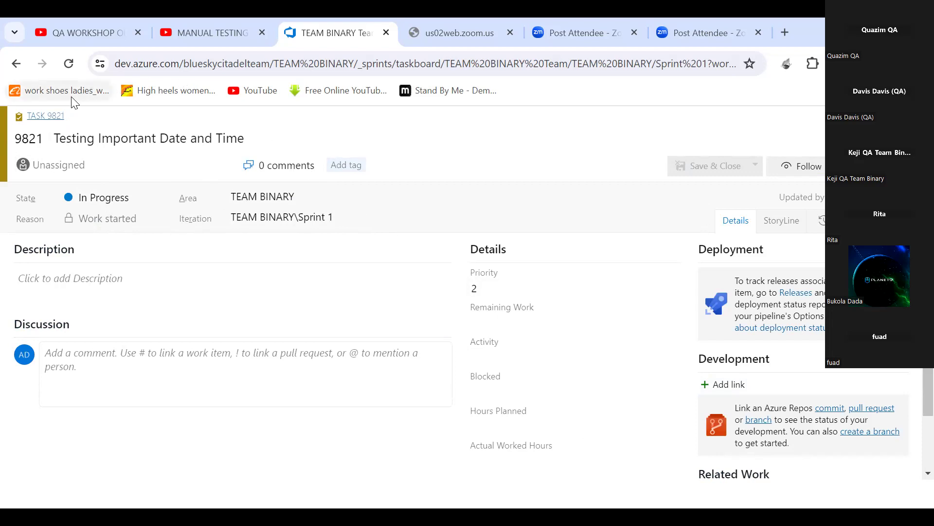
click(35, 163)
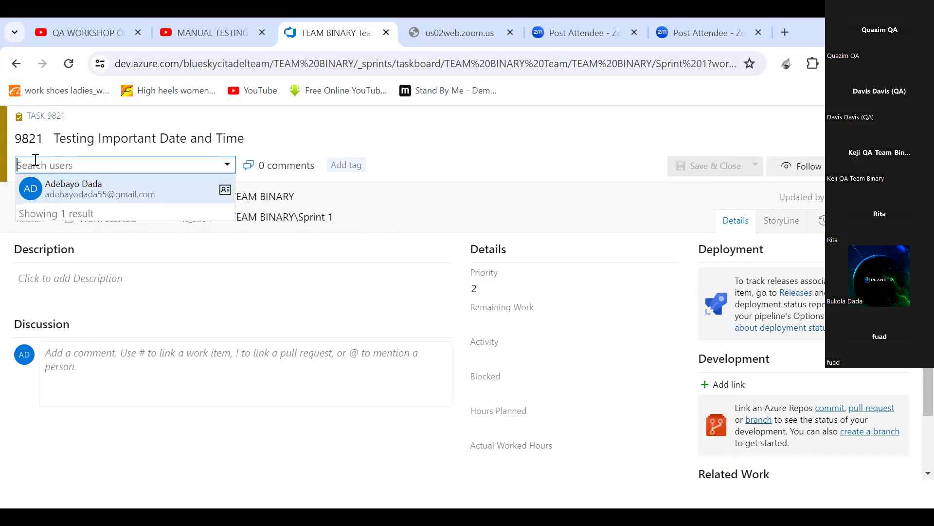
click(68, 191)
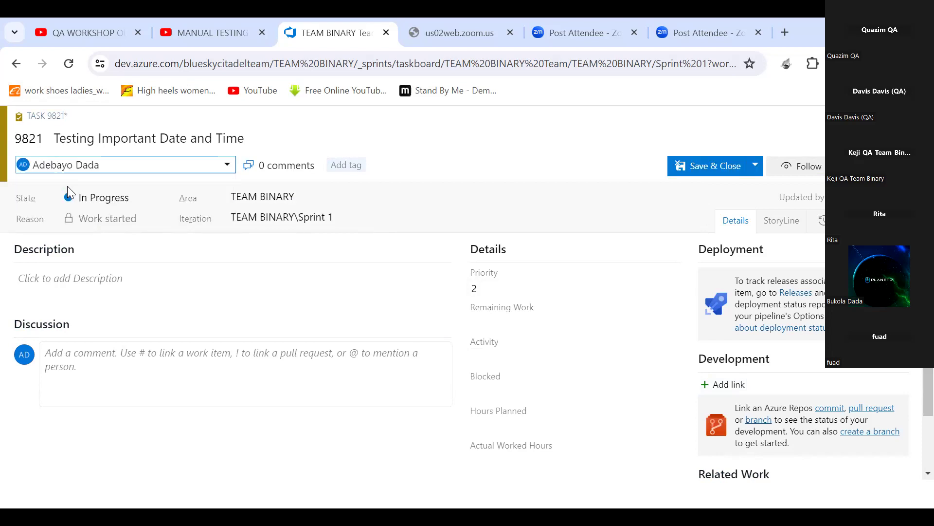
Save and close the testing task, and open the TEAM BINARY Team backlog items board
click(713, 167)
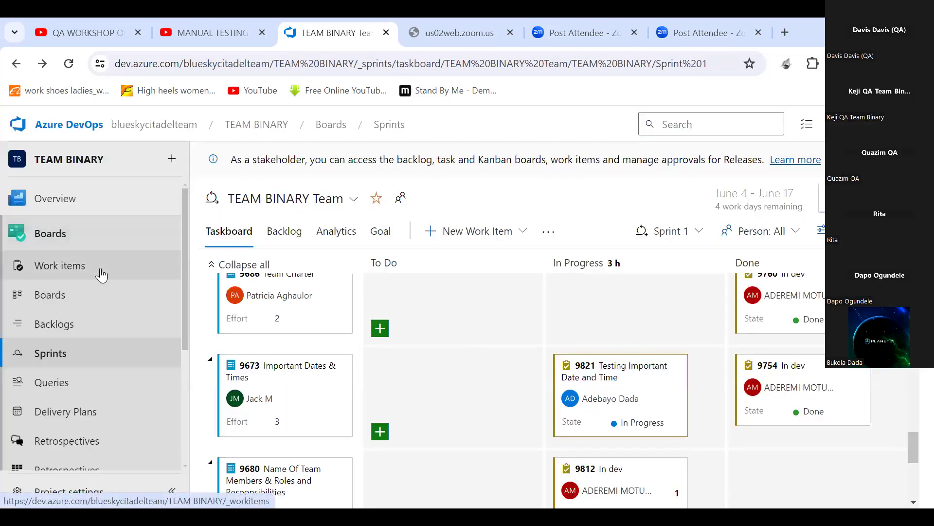
click(52, 293)
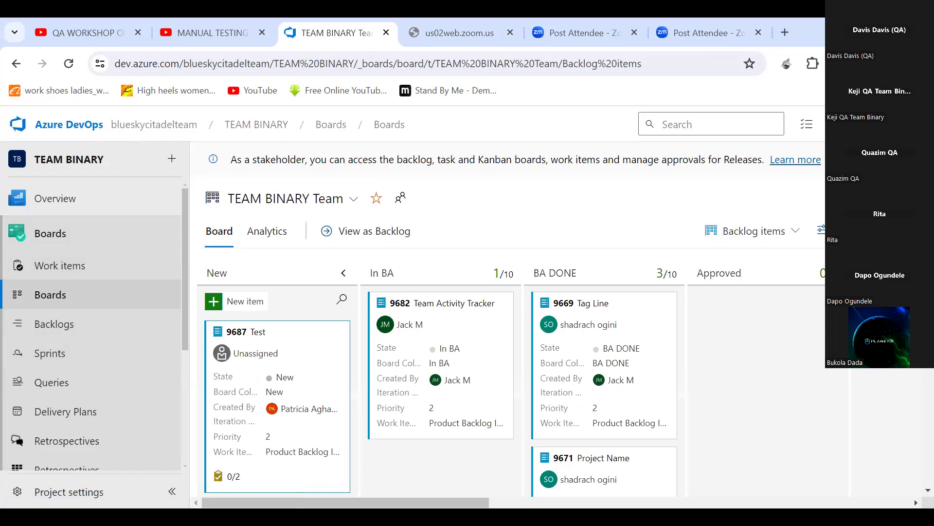
scroll(511, 389, down, 2)
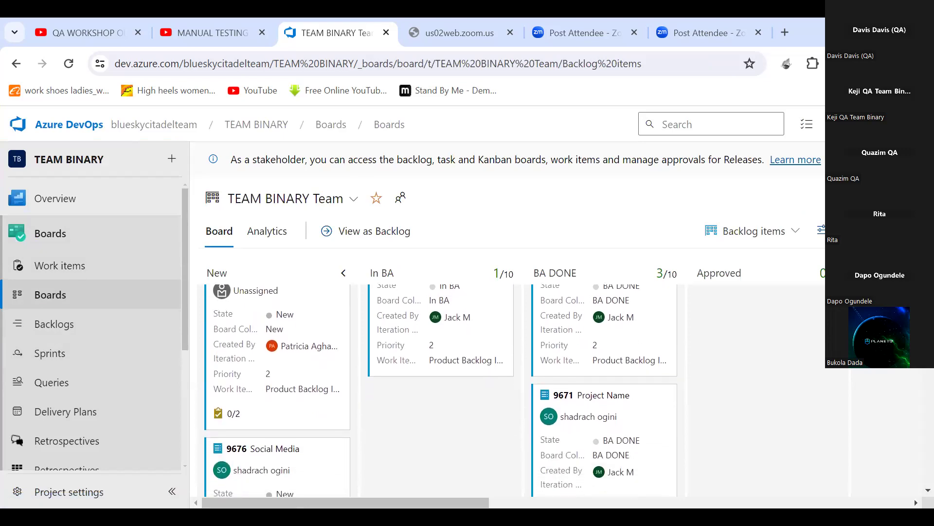
scroll(441, 390, up, 2)
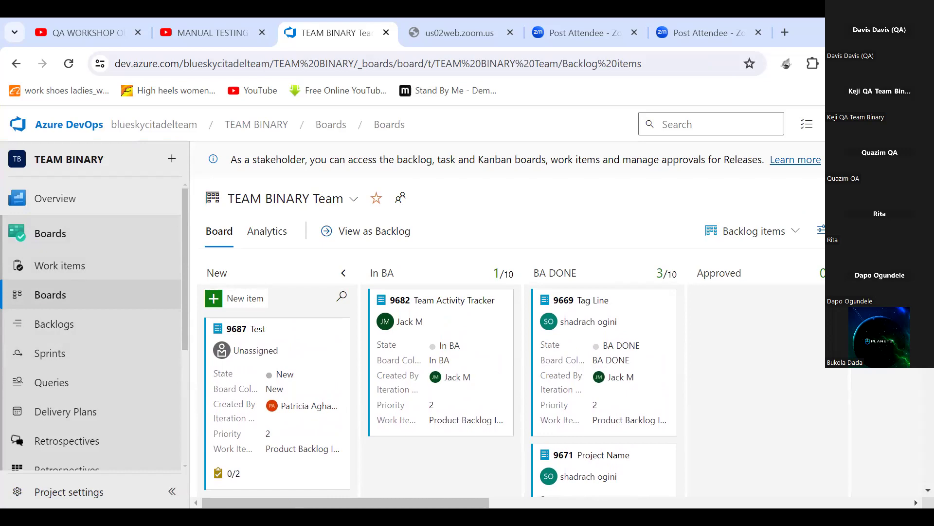
scroll(914, 389, down, 1)
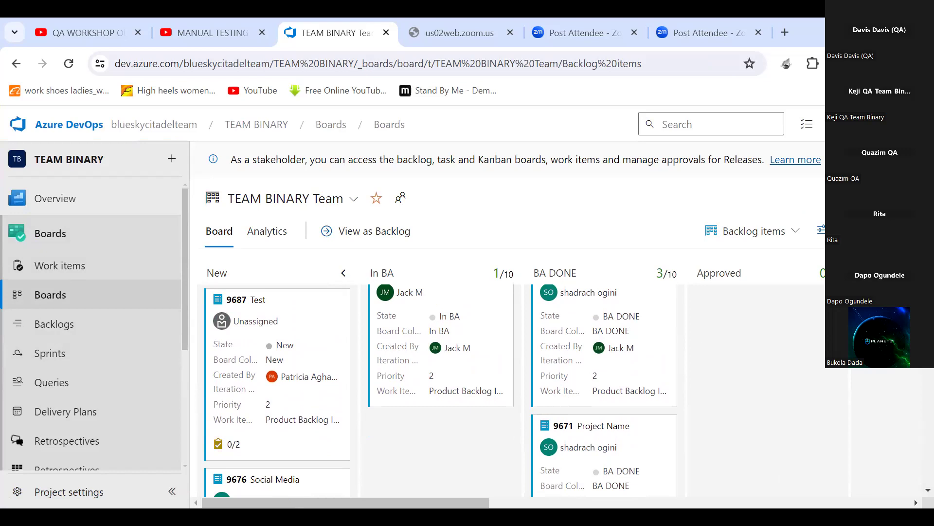
scroll(441, 389, up, 1)
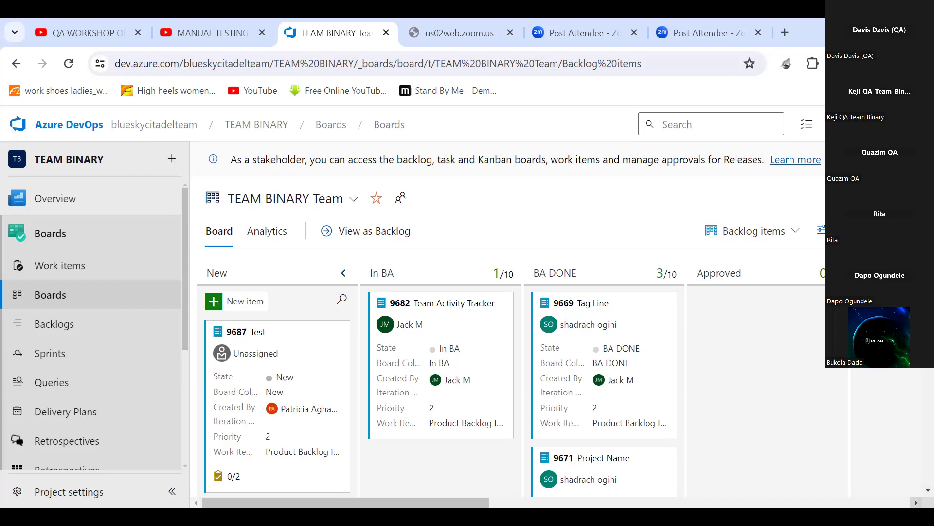
Move the 9673 Important Dates & Times card from Dev Done to In QA on the board
click(916, 502)
drag(916, 502, 916, 502)
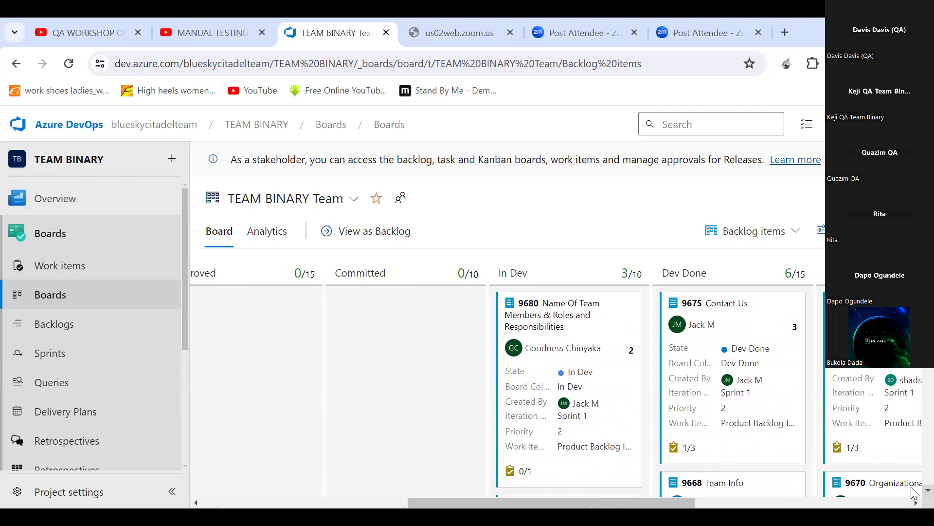
scroll(912, 488, down, 5)
scroll(913, 492, down, 5)
scroll(914, 492, down, 3)
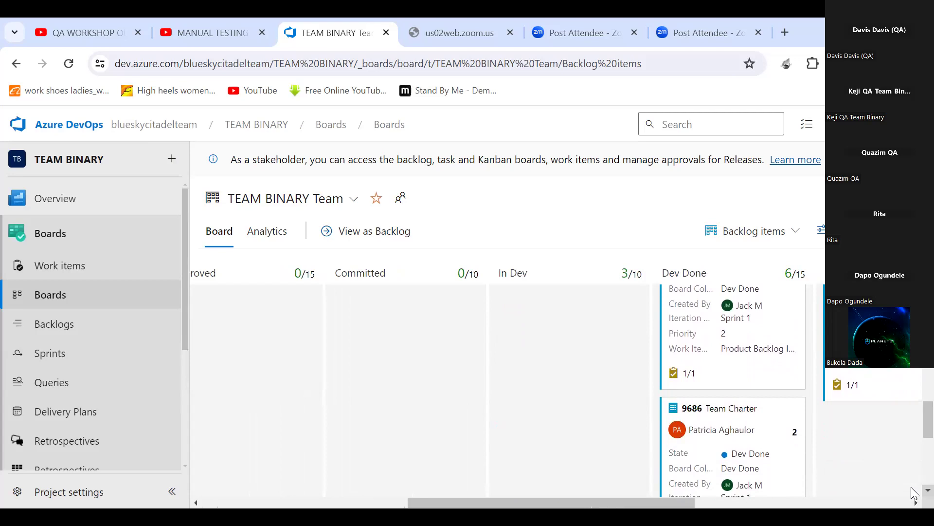
scroll(913, 493, down, 5)
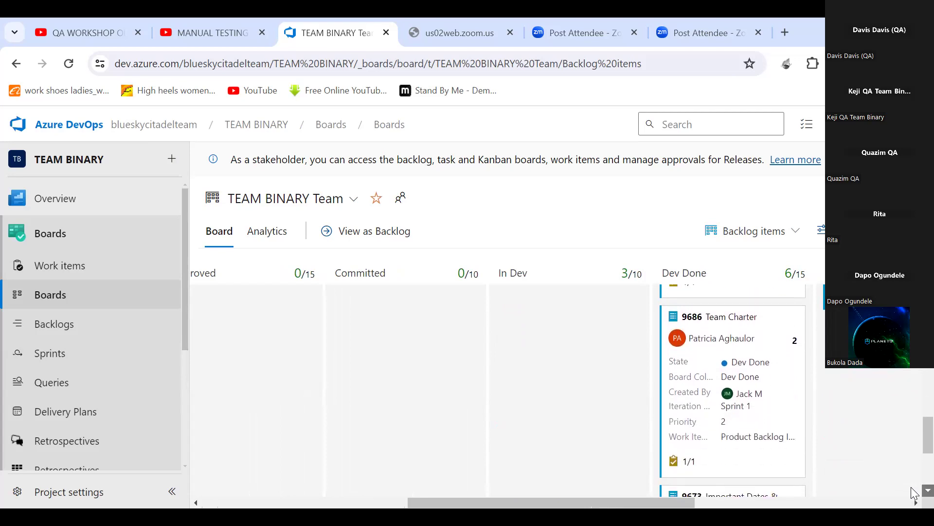
scroll(912, 493, down, 2)
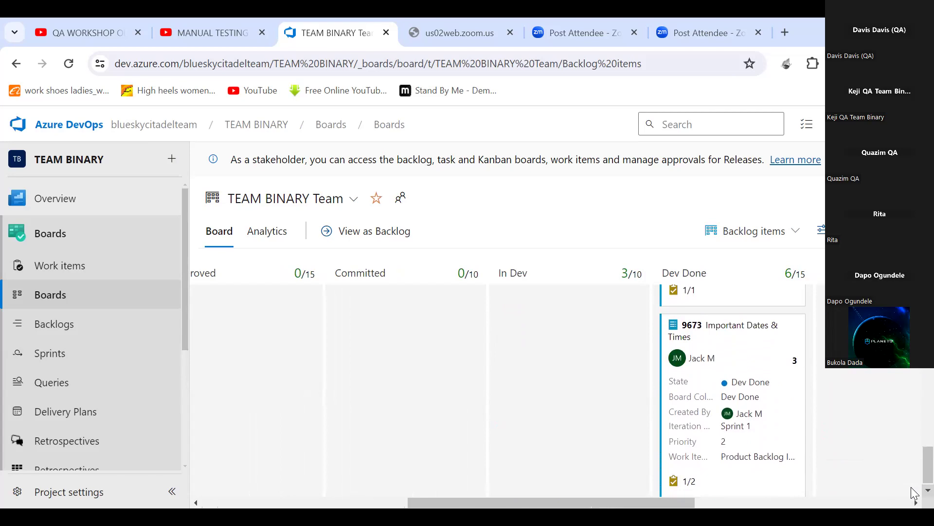
scroll(913, 492, down, 1)
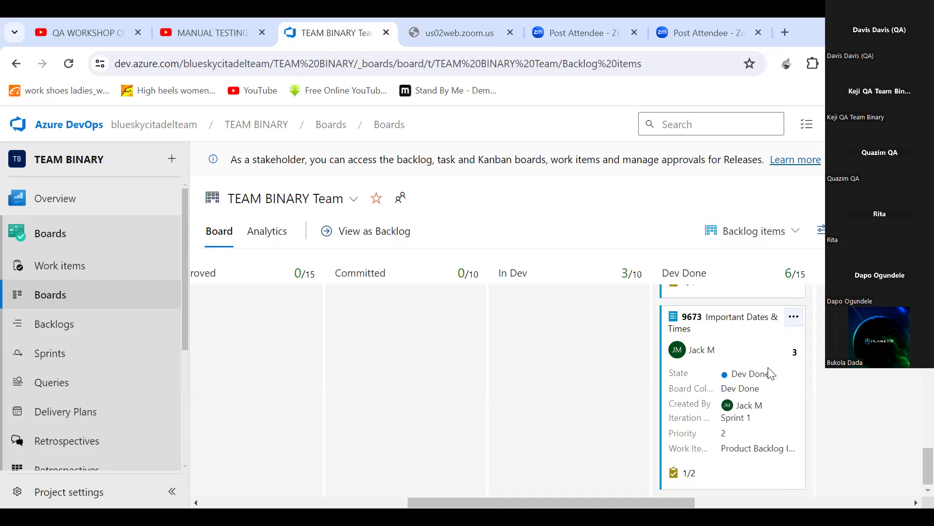
drag(770, 373, 802, 359)
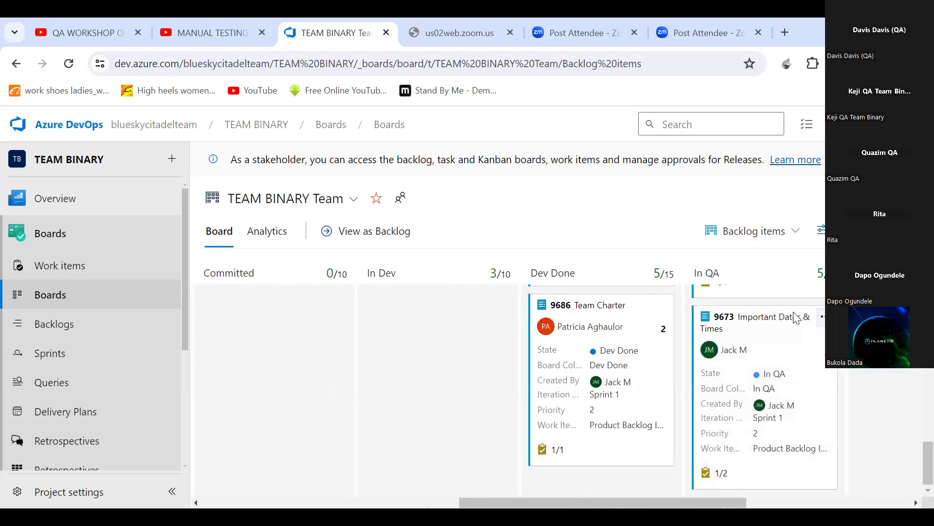
Open the 9673 Important Dates & Times item, set its QA field to the suggested team member and save it
click(750, 319)
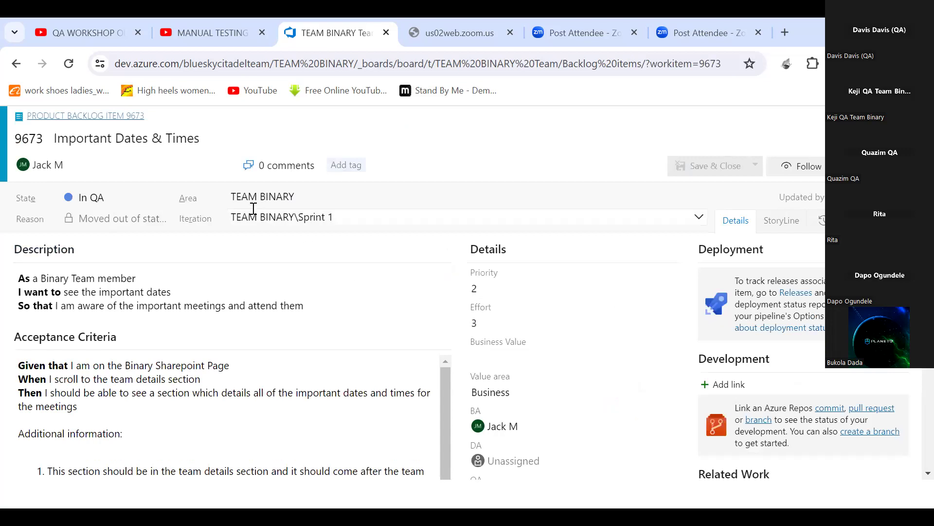
click(113, 197)
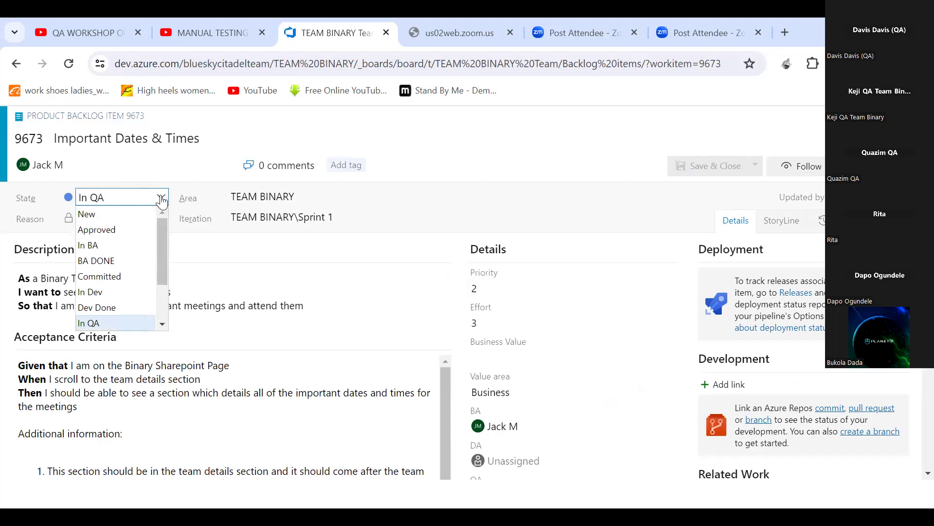
click(204, 246)
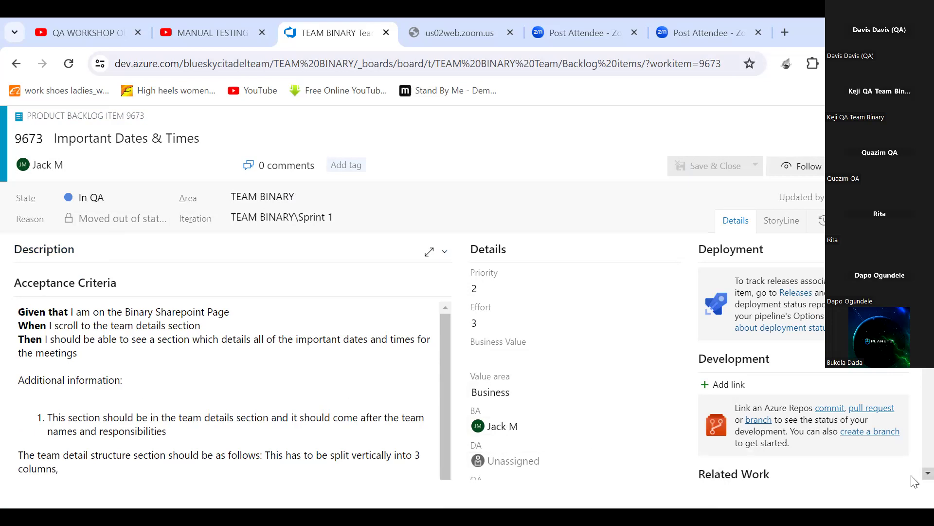
scroll(914, 483, down, 1)
scroll(914, 483, down, 2)
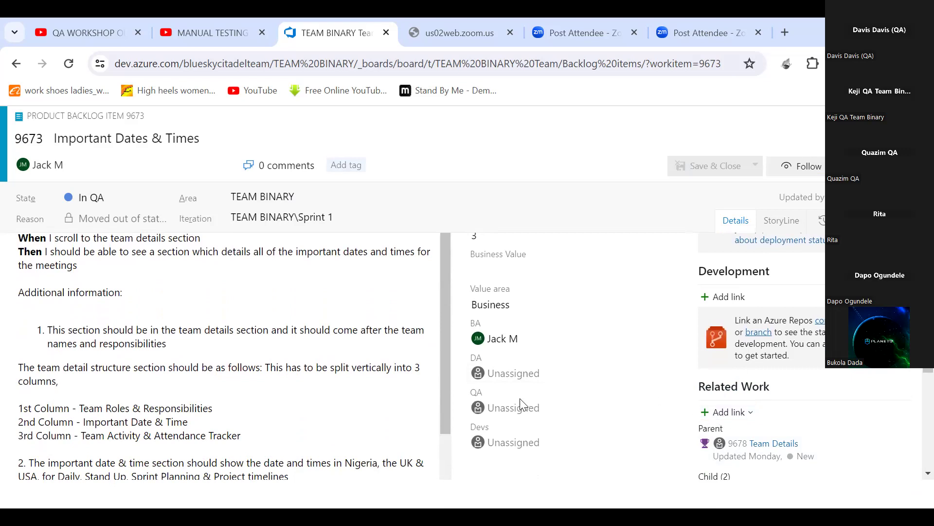
click(494, 372)
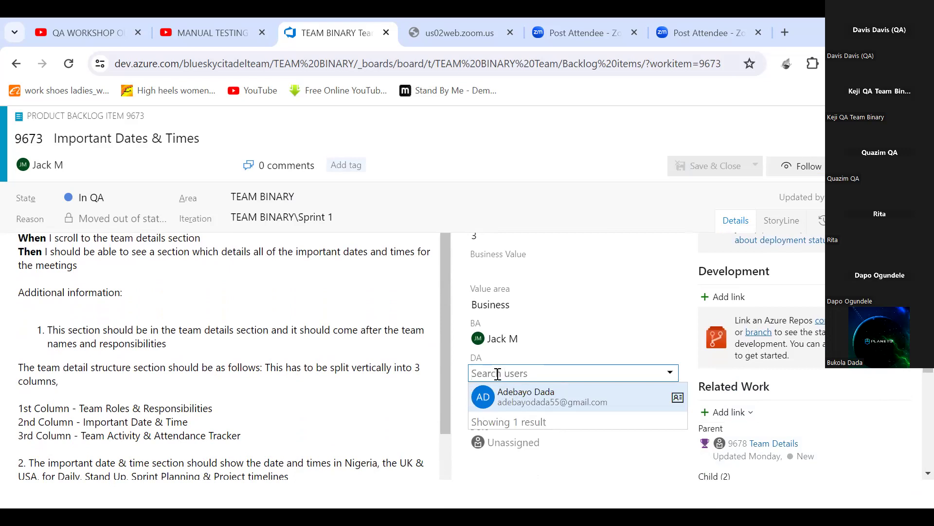
click(545, 336)
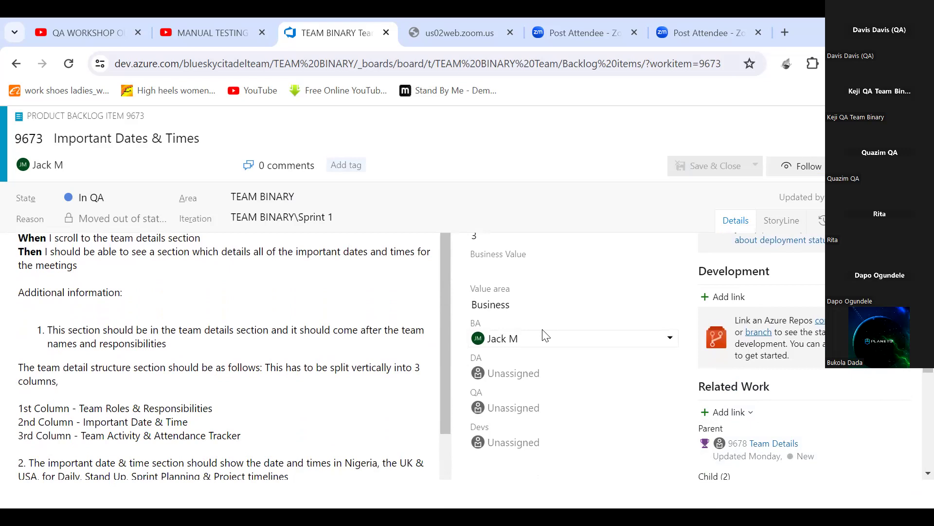
click(509, 408)
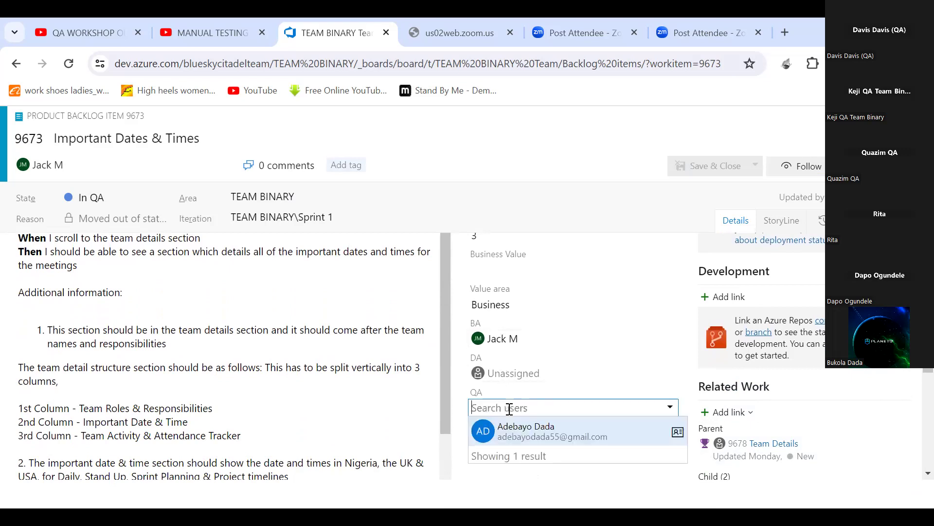
click(511, 432)
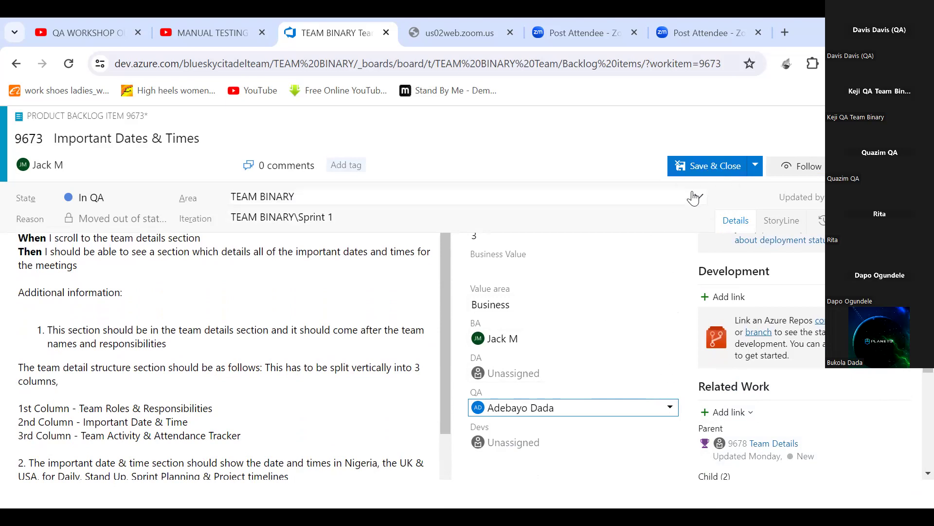
click(696, 160)
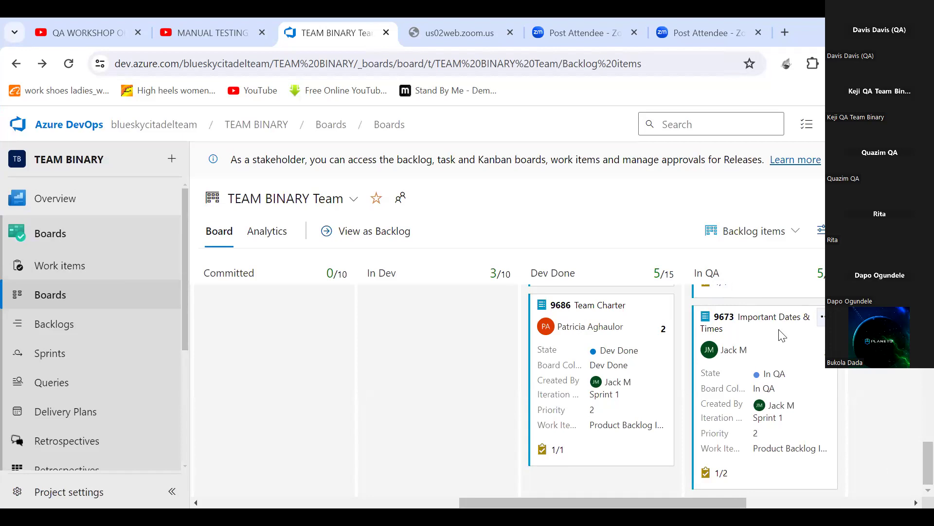
Assign the 9673 Important Dates & Times item itself to the suggested team member and save it
click(759, 317)
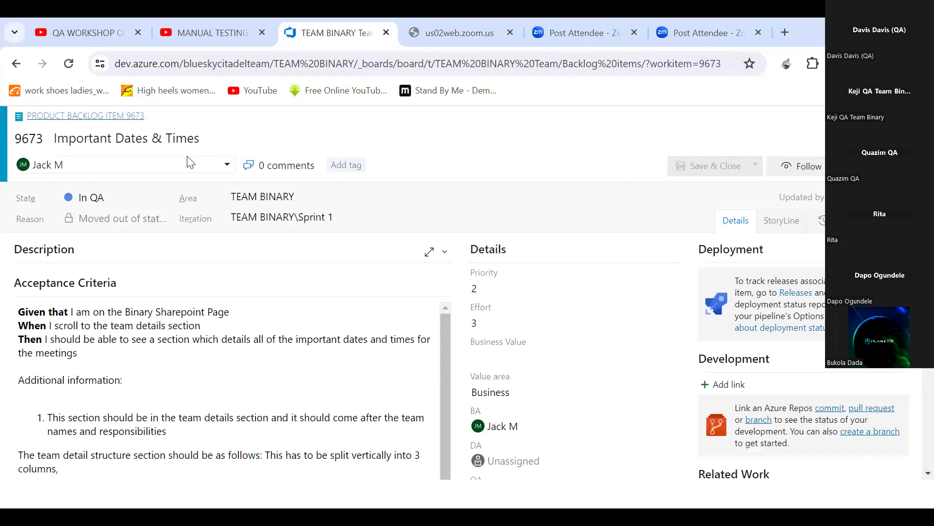
click(136, 169)
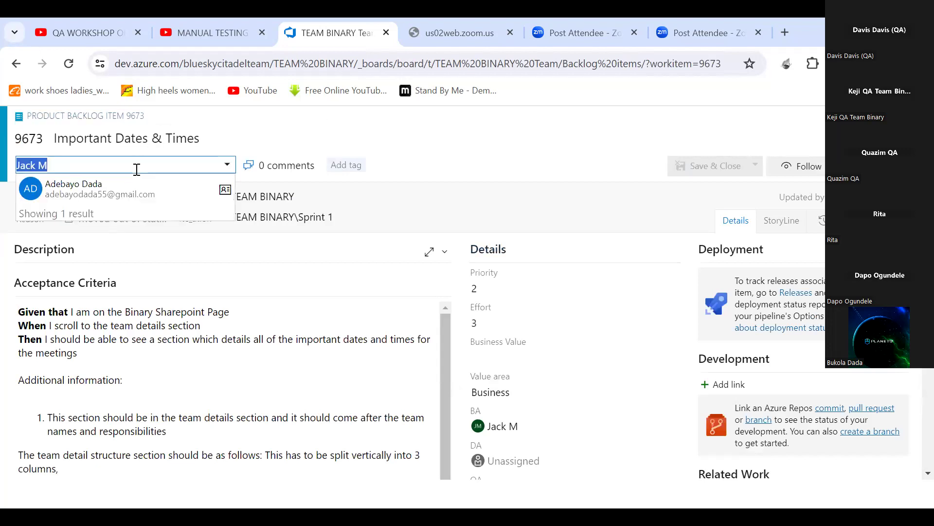
click(130, 195)
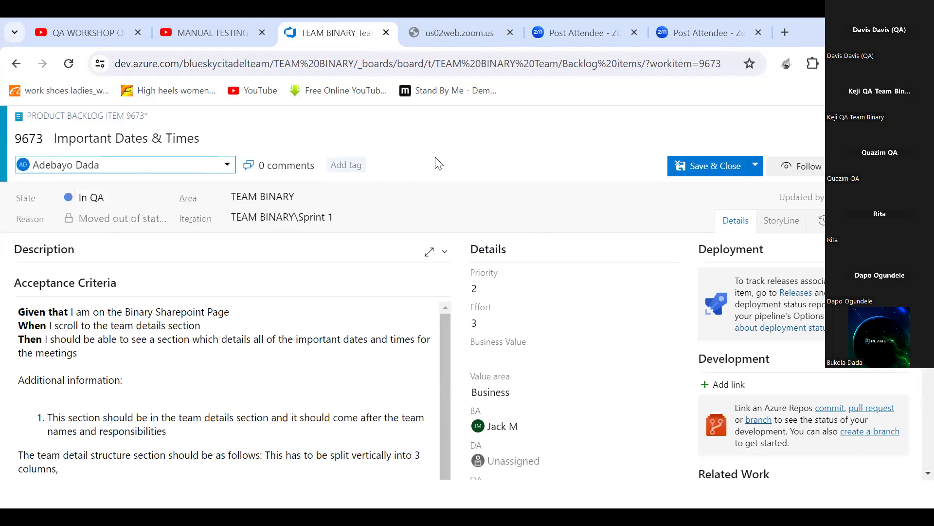
click(720, 166)
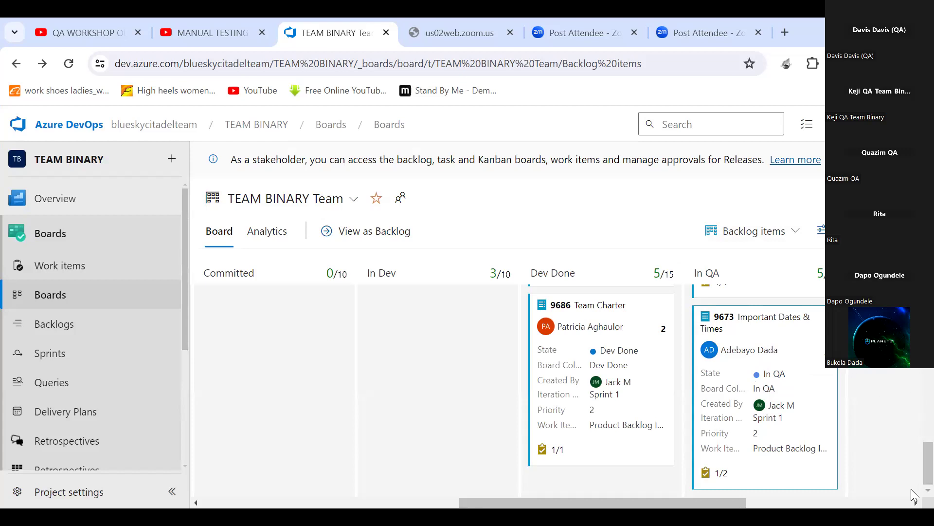
Reassign the 9673 Important Dates & Times item to its original assignee, found by first name, and save it
click(783, 321)
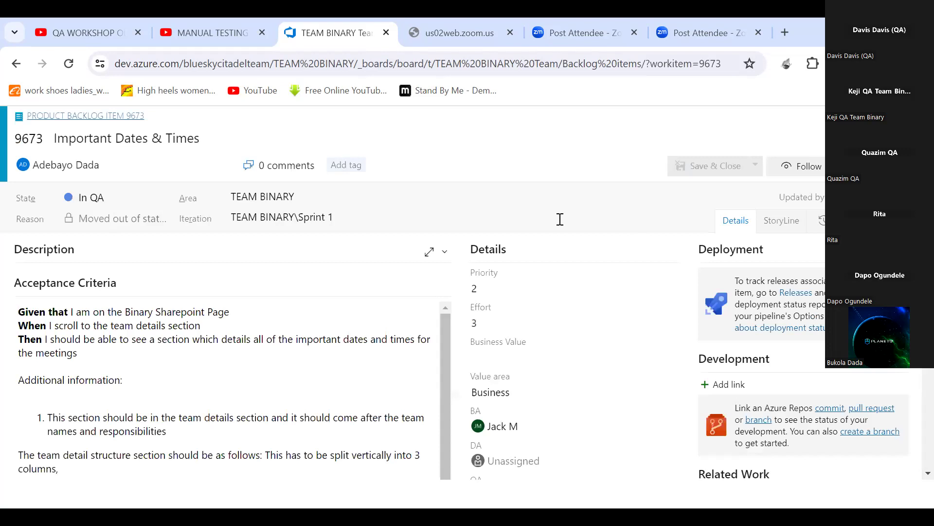
click(180, 166)
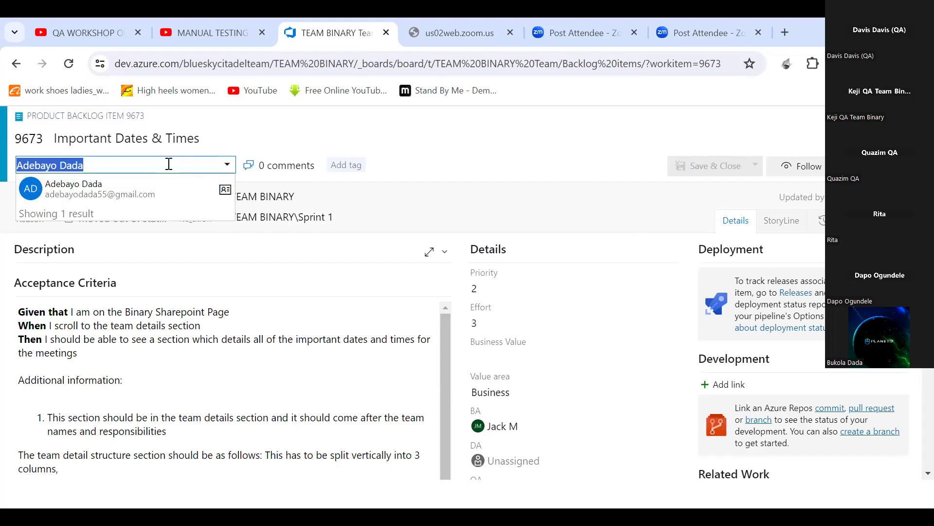
key(BackSpace)
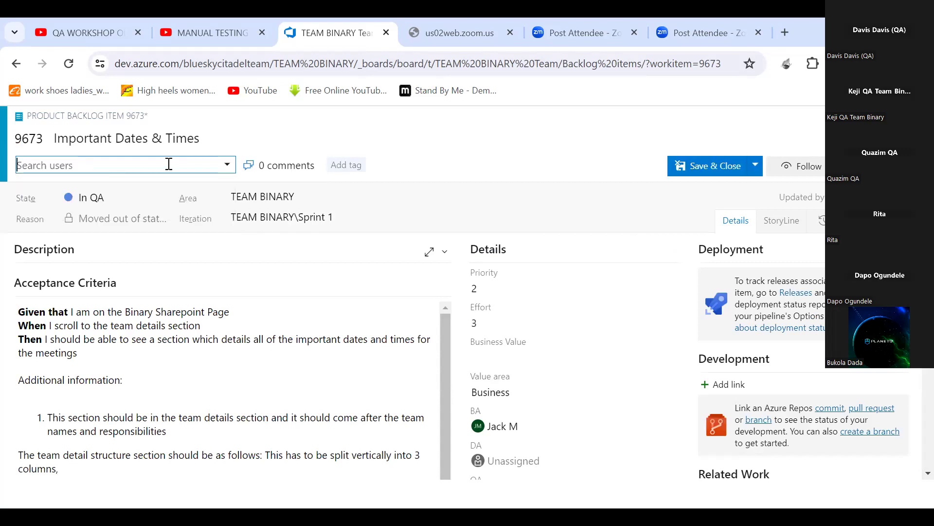
text(J)
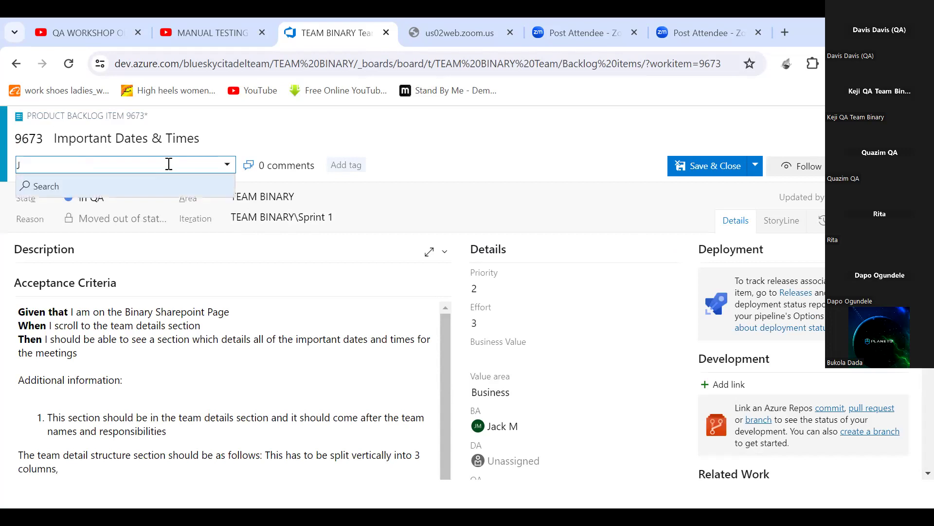
text(ack)
click(52, 191)
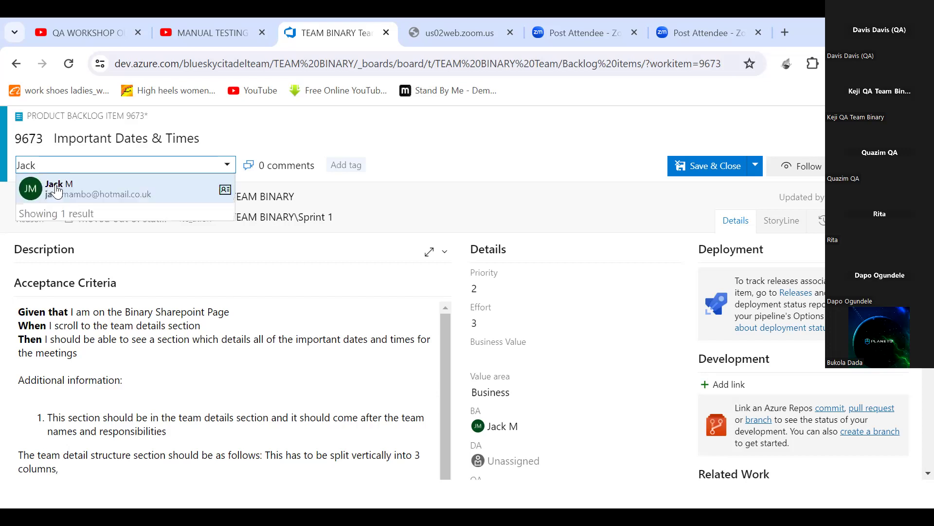
click(65, 186)
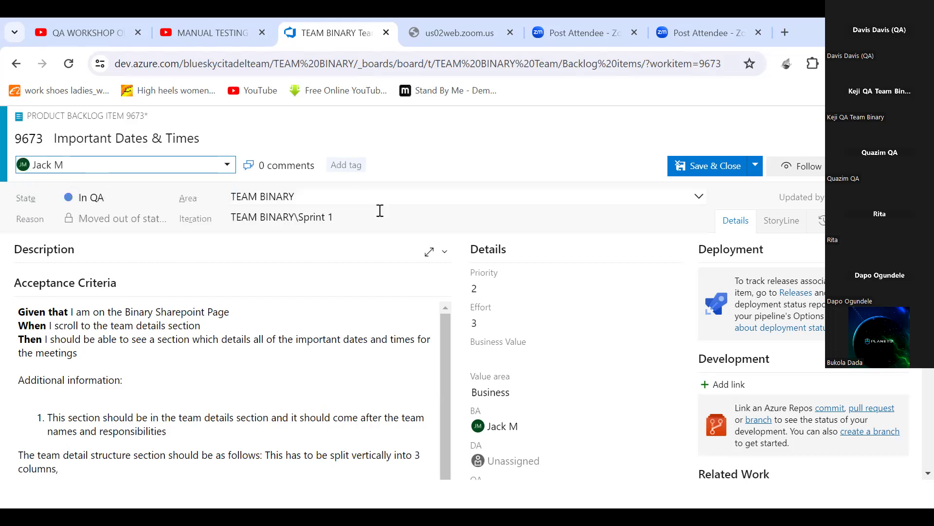
click(709, 168)
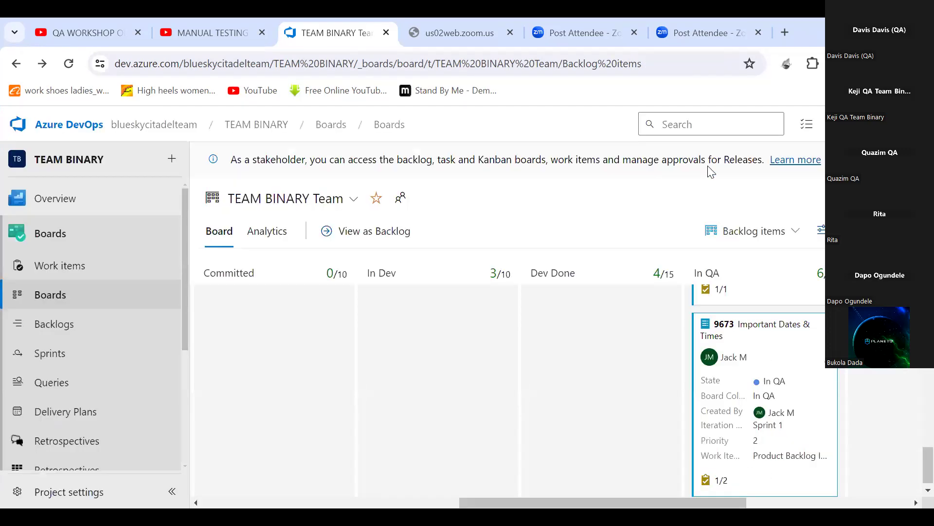
Open the 9673 Important Dates & Times item and start adding a new linked item under Related Work
click(761, 329)
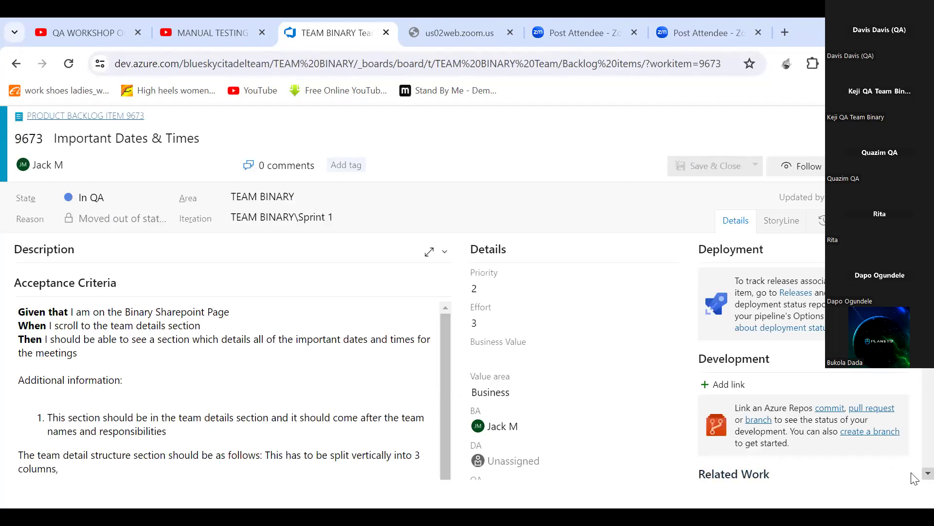
scroll(914, 479, down, 2)
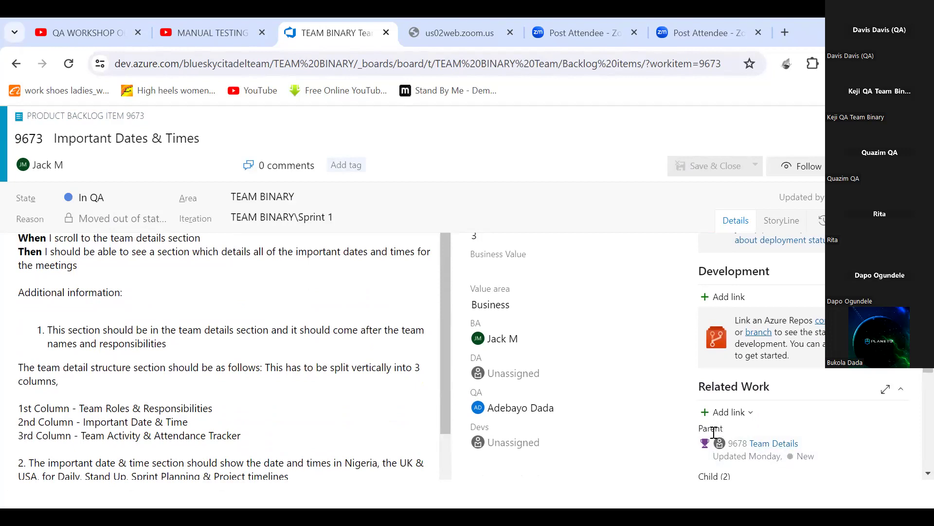
click(750, 413)
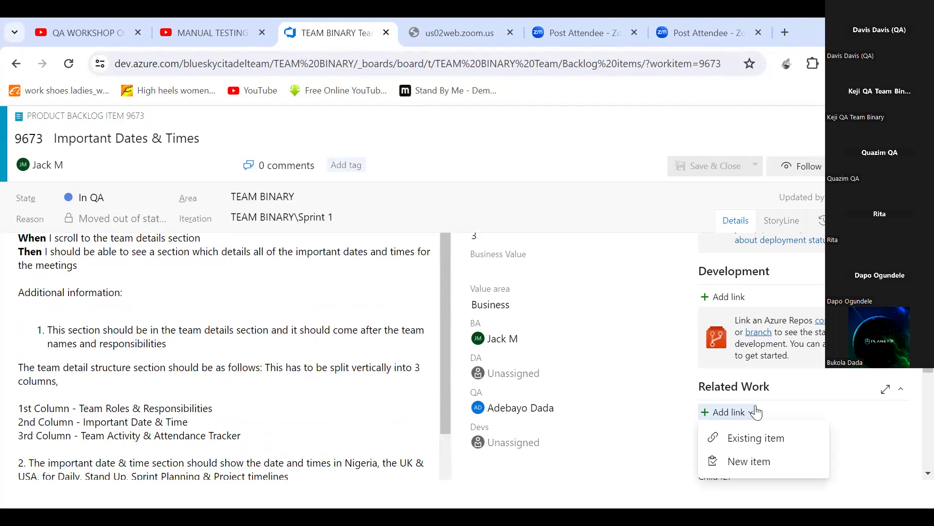
click(893, 493)
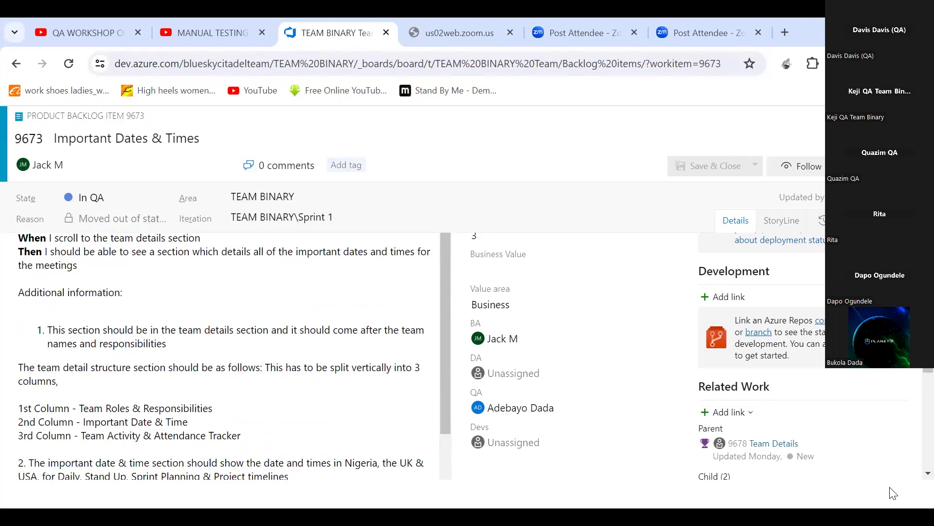
click(750, 415)
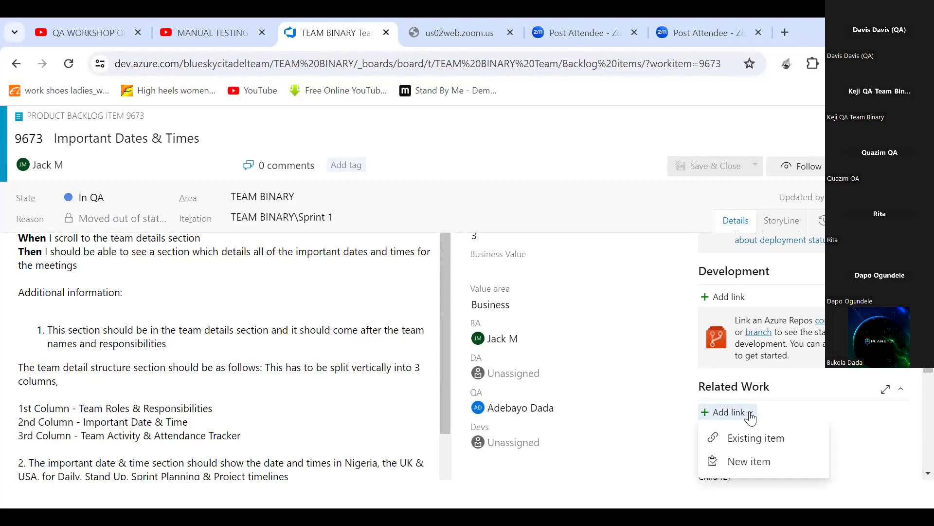
click(744, 462)
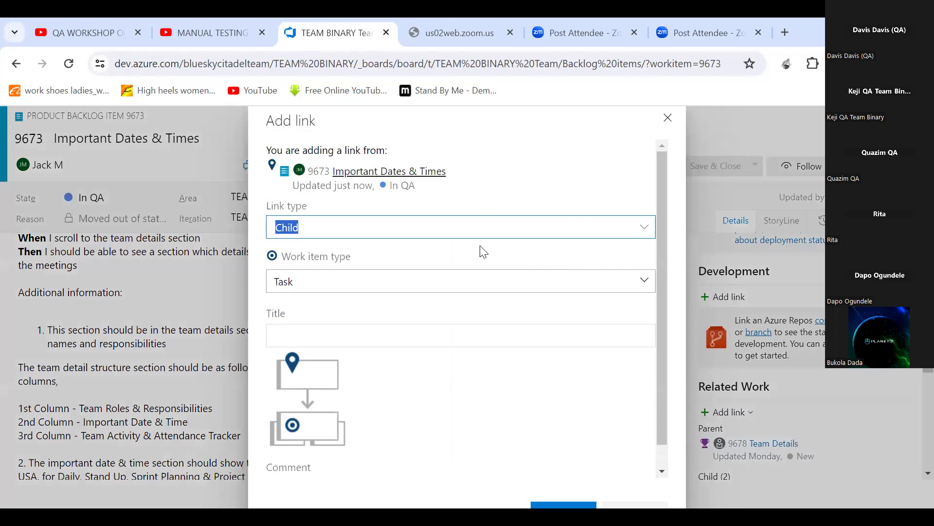
Create a child work item of type Test Case titled "Important of Dates and Time" linked to item 9673
click(388, 337)
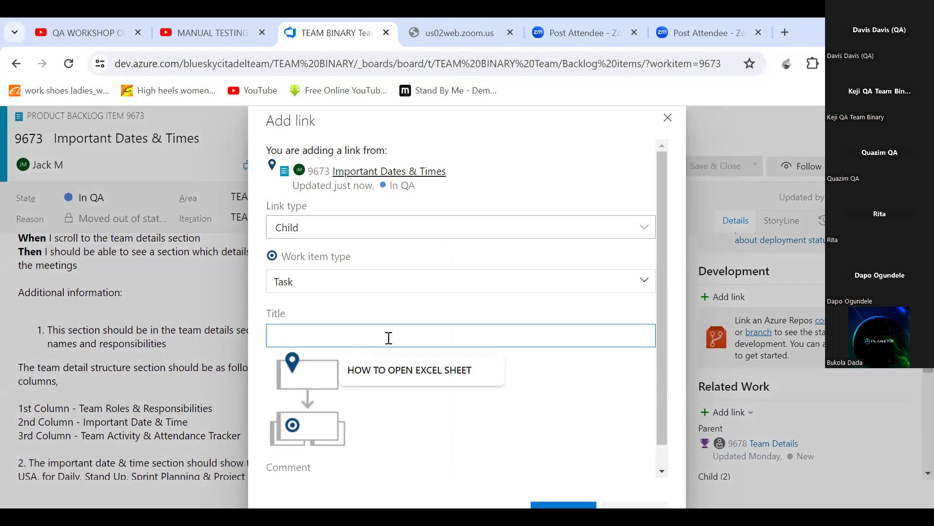
click(365, 282)
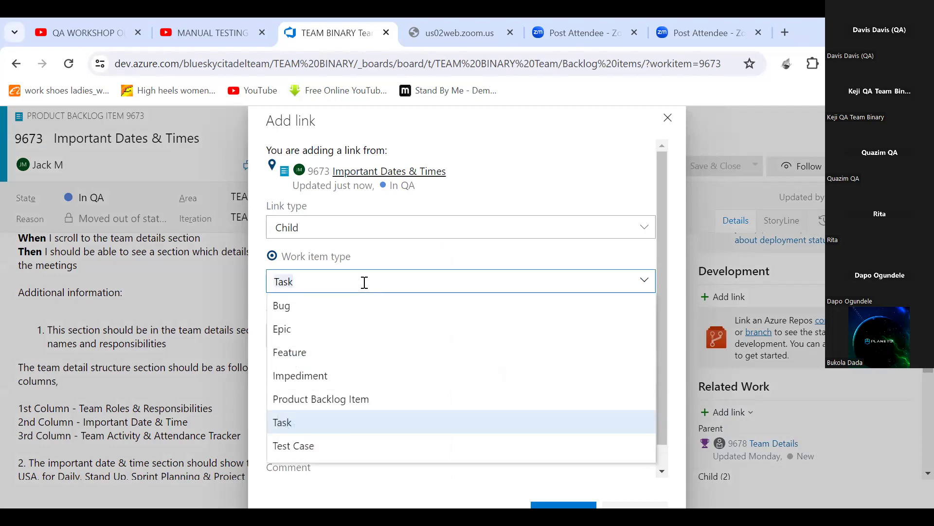
click(293, 447)
click(330, 339)
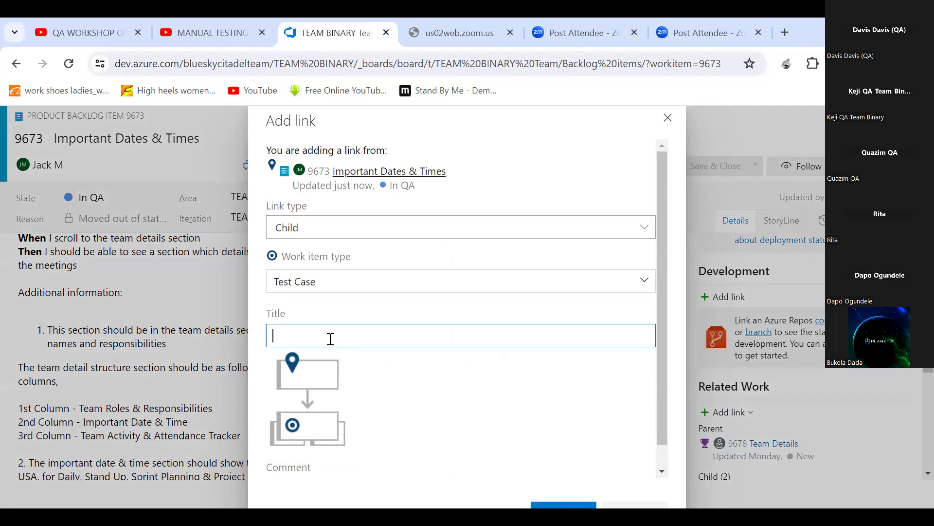
text(Important of Dates and )
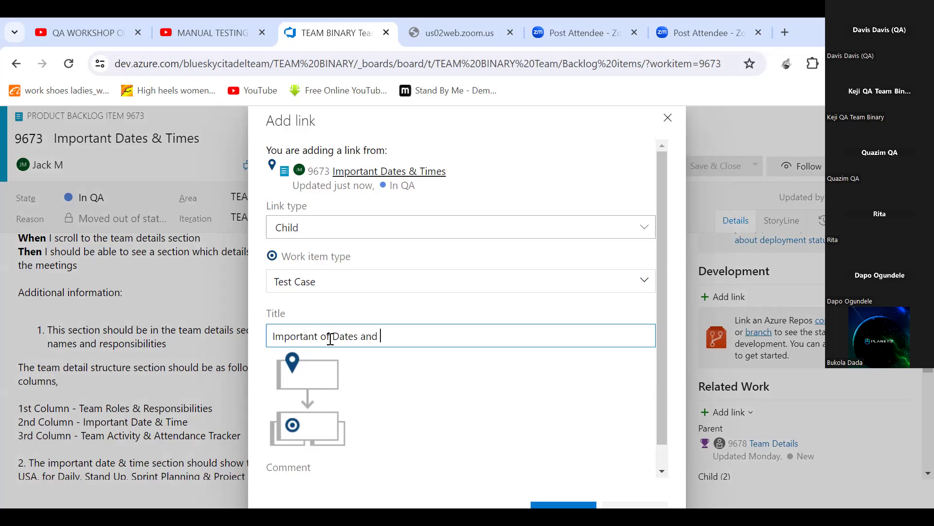
text(Time)
click(661, 471)
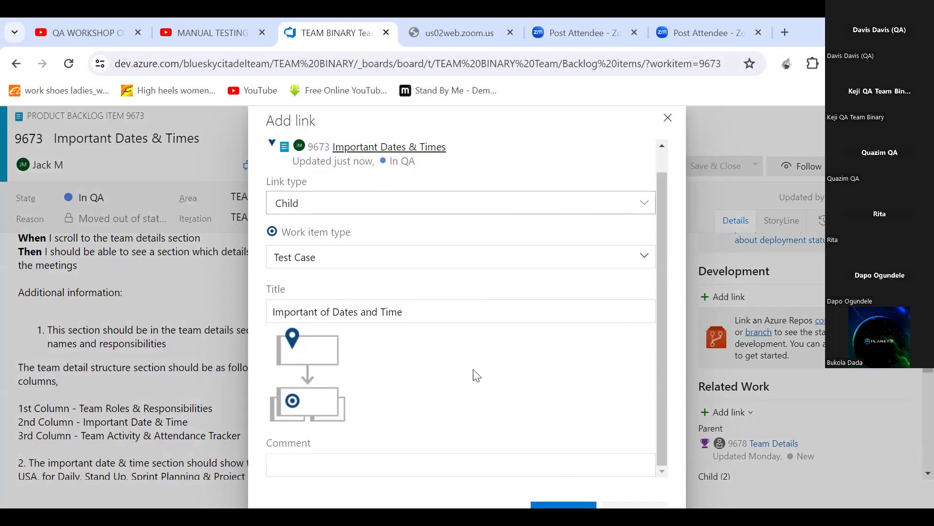
click(422, 315)
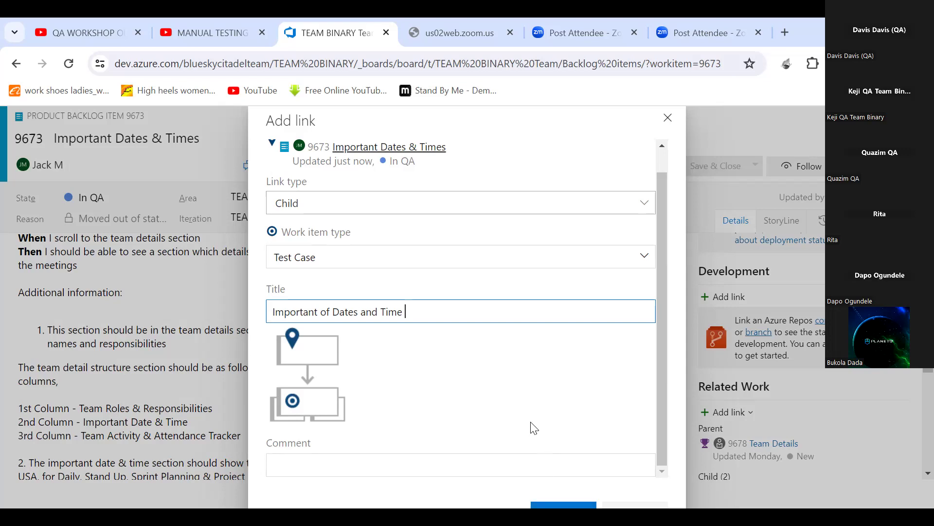
click(663, 475)
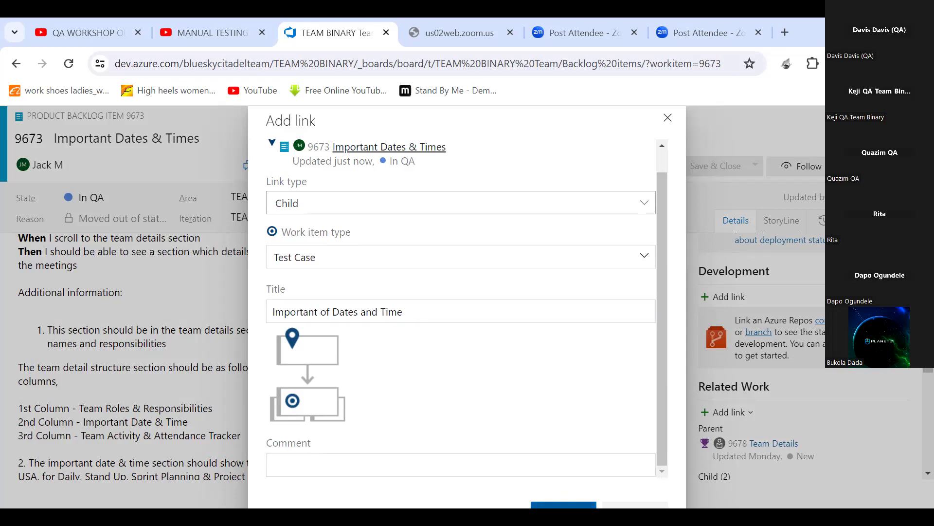
click(563, 504)
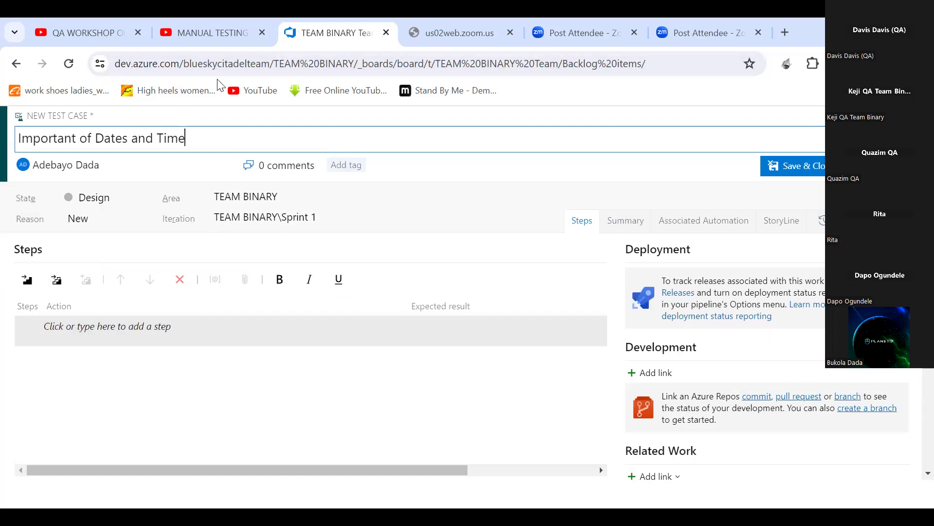
click(808, 18)
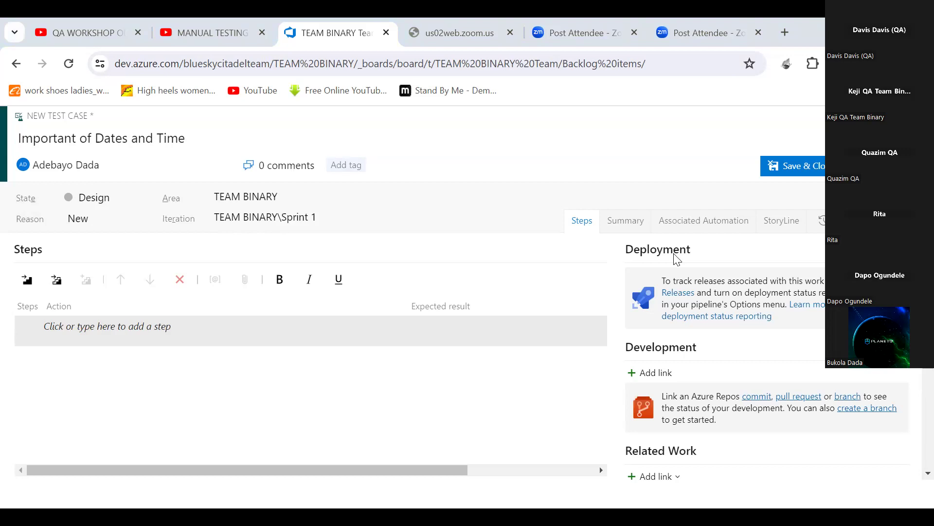
right_click(345, 24)
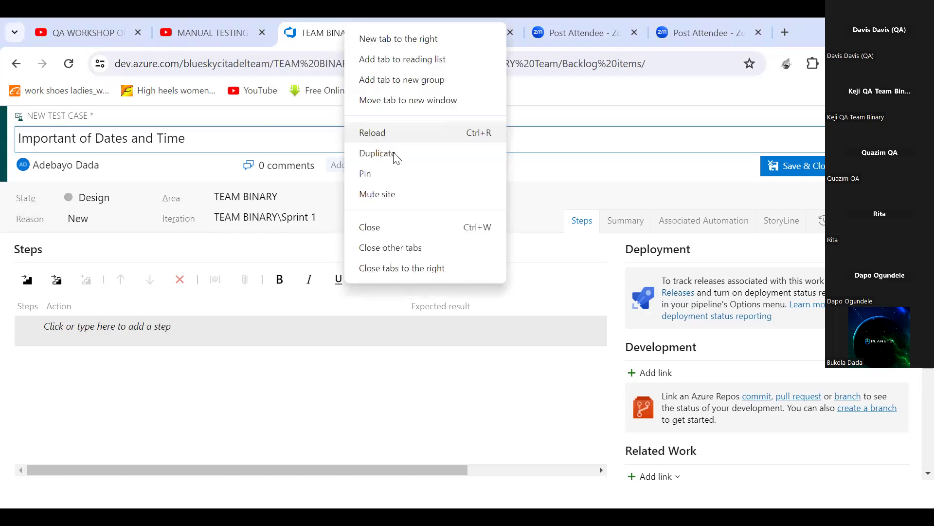
click(397, 157)
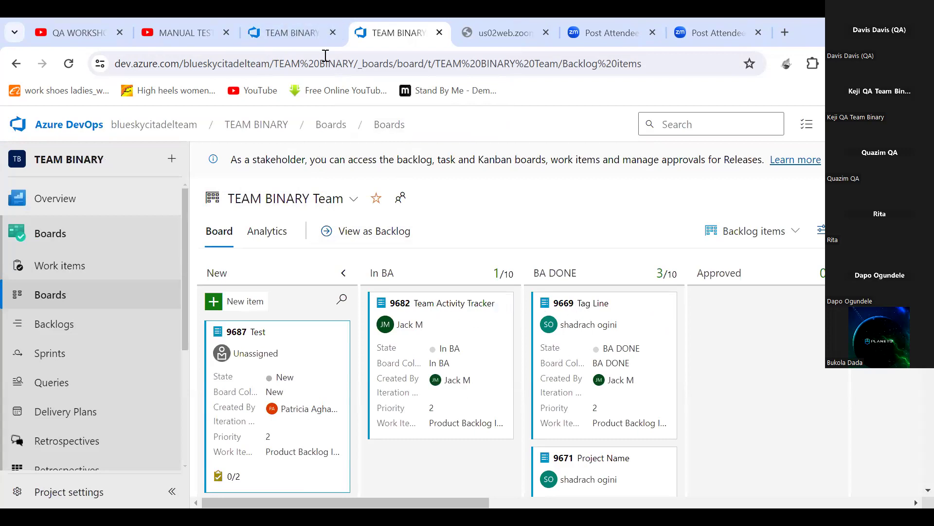
click(305, 29)
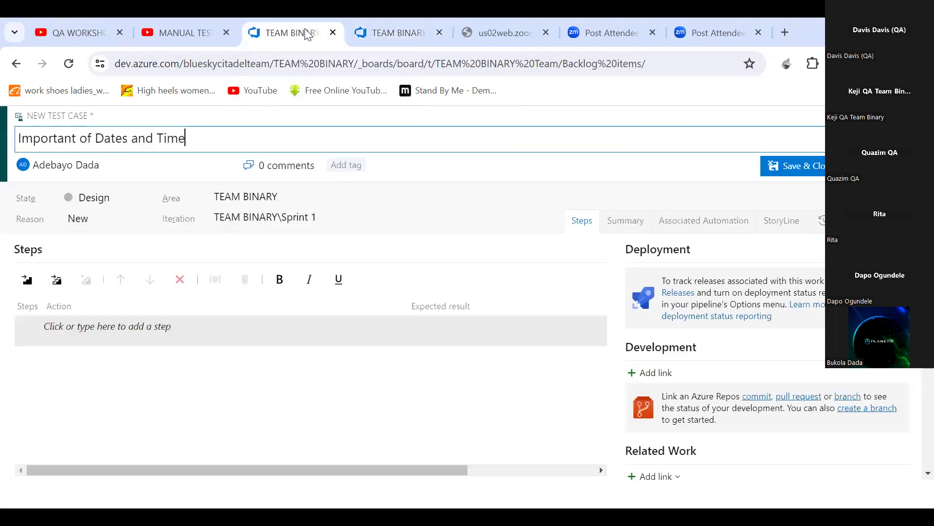
click(399, 27)
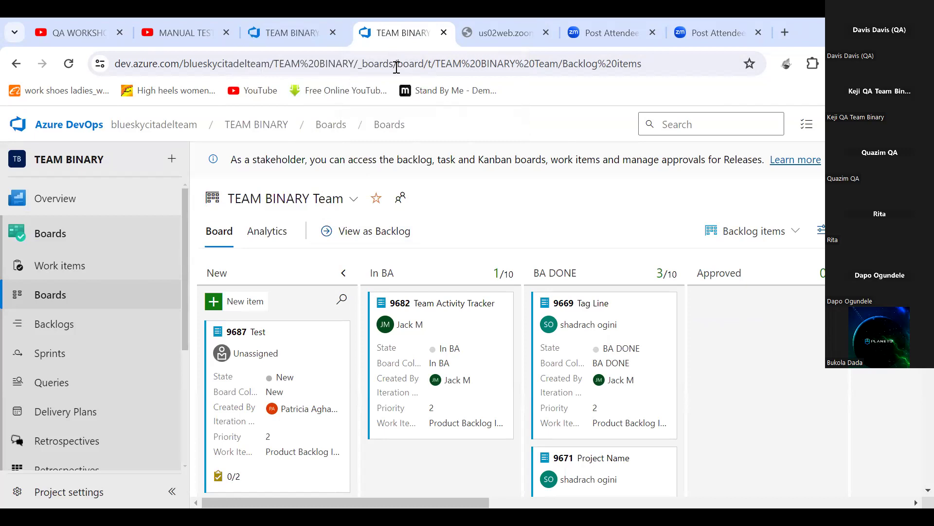
key(ctrl+w)
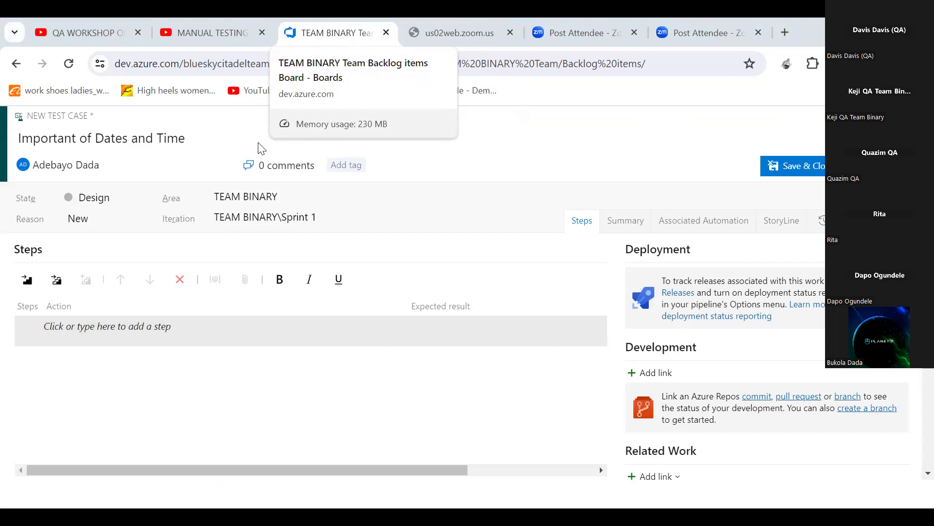
key(ctrl+w)
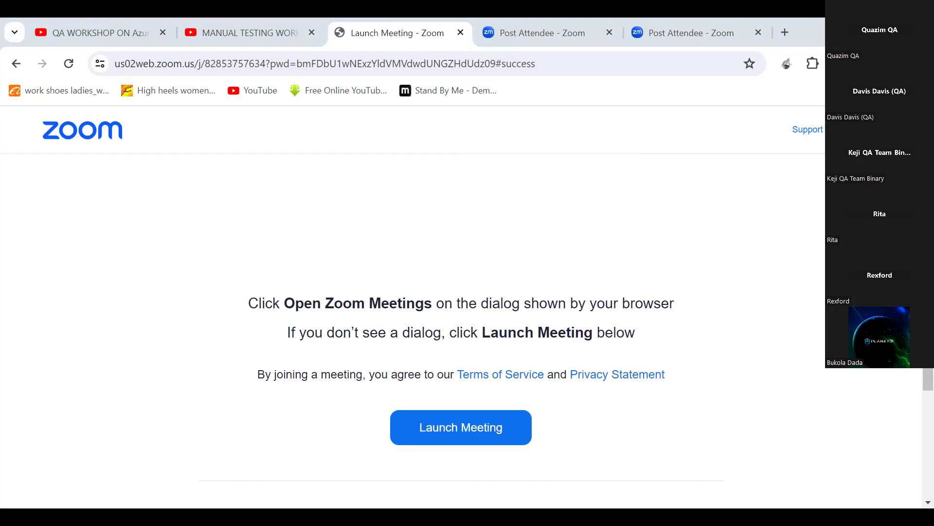
triple_click(676, 303)
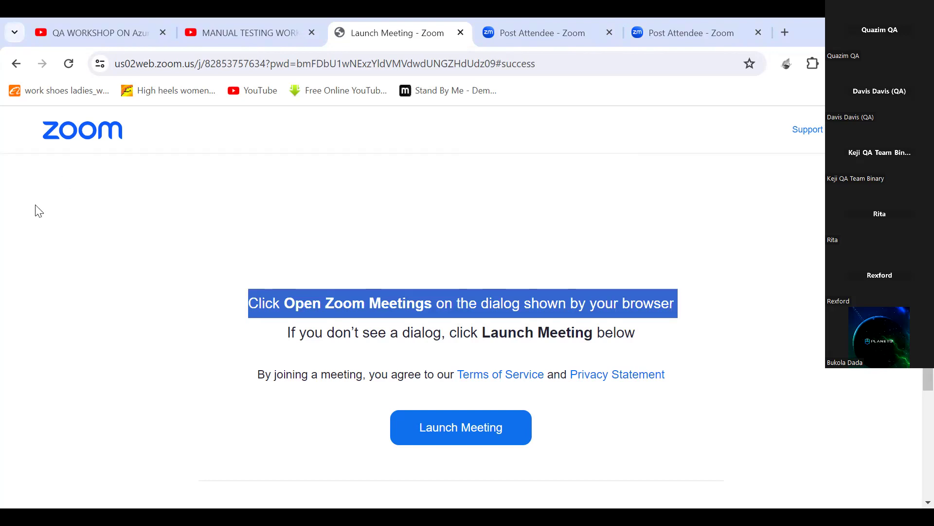
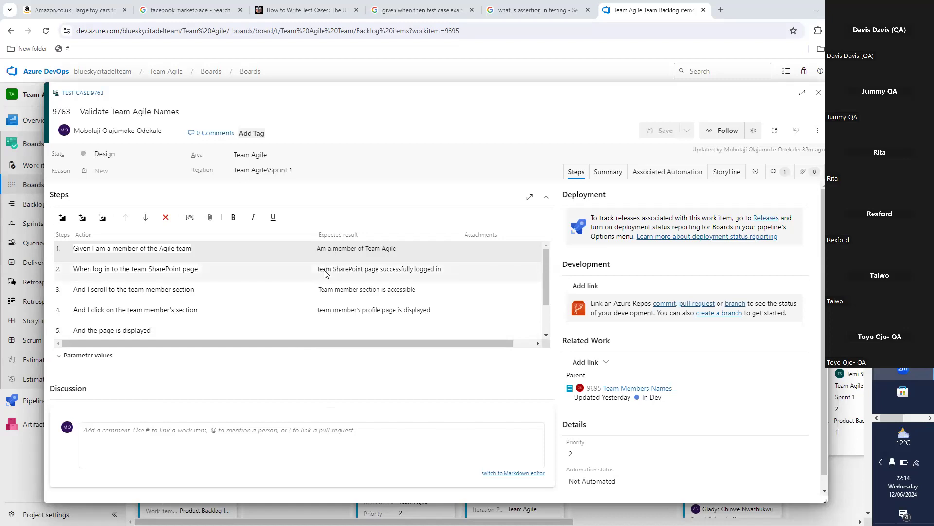
Delete the "And the page is displayed" step from test case 9763 Validate Team Agile Names
click(92, 269)
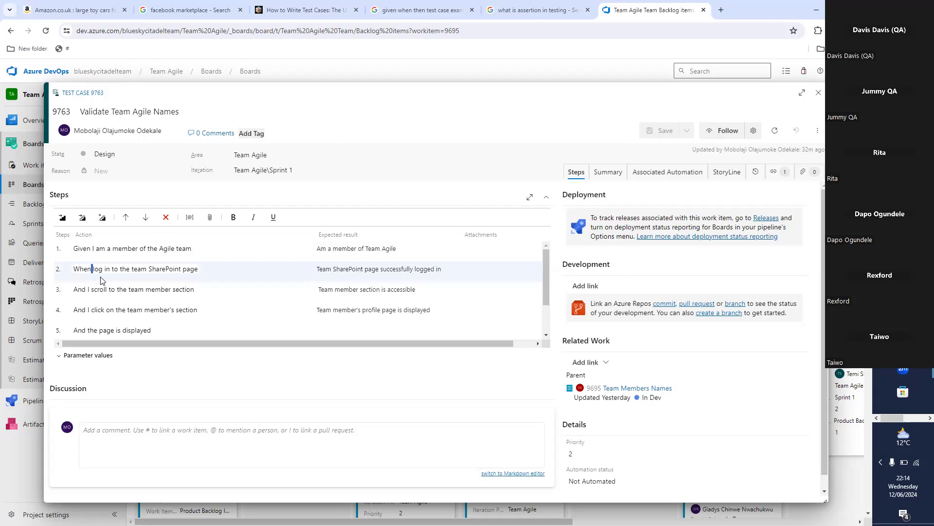
click(317, 289)
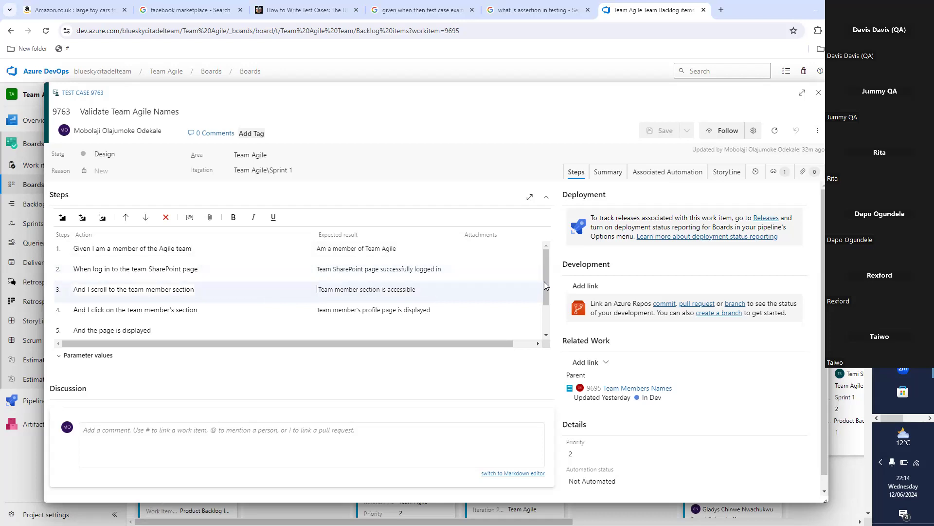
drag(544, 282, 547, 300)
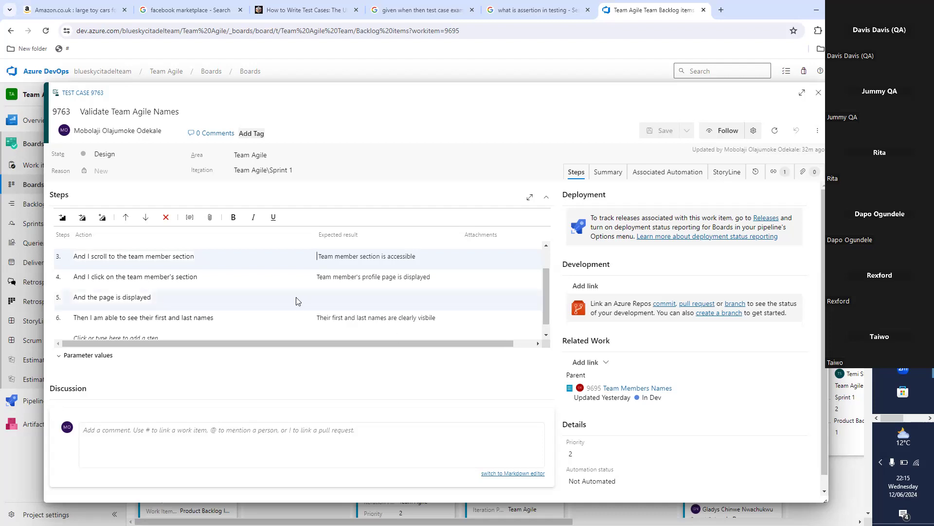
click(152, 298)
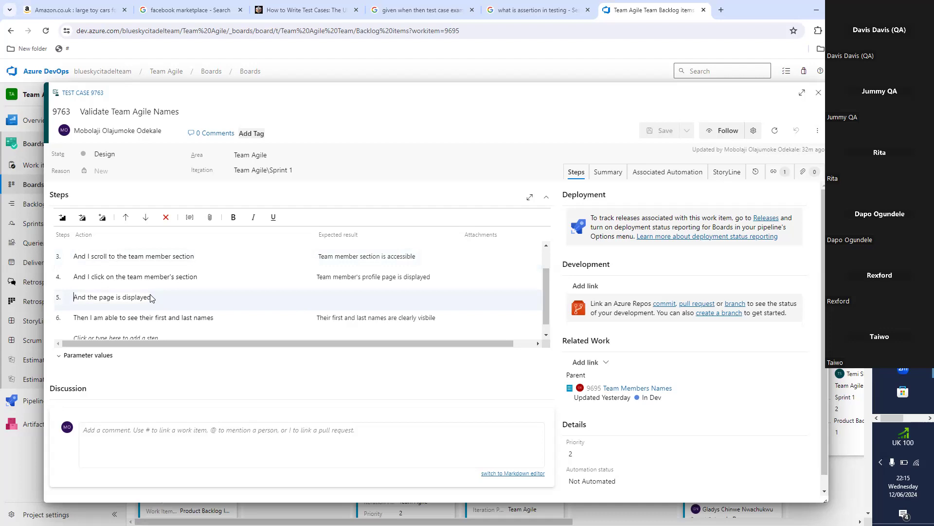
click(167, 218)
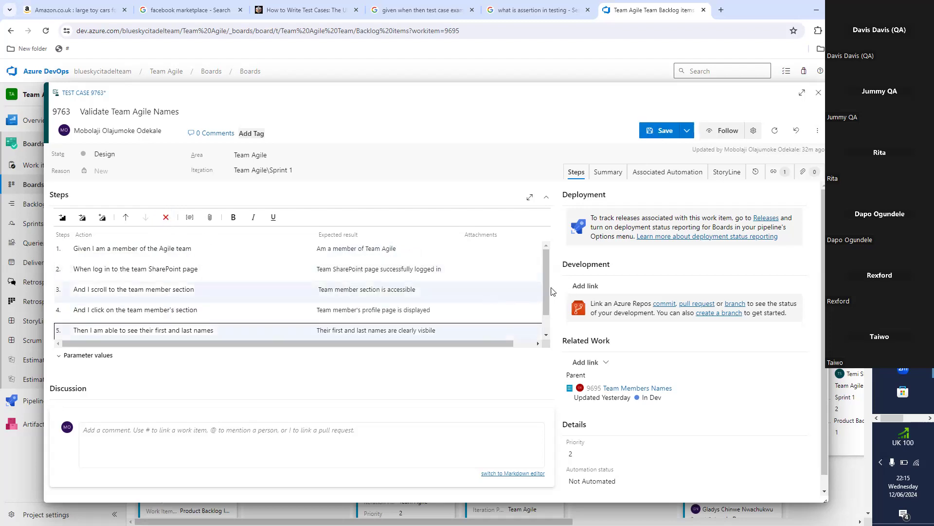
Remove the word "clearly" from the expected result of the "Then I am able to see their first and last names" step
drag(546, 292, 546, 299)
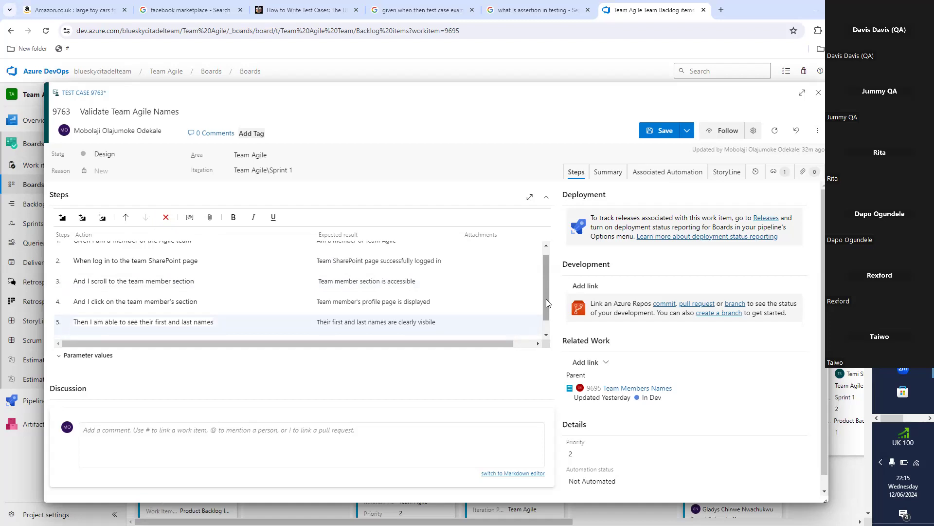
click(402, 319)
key(BackSpace)
key(BackSpace)
key(BackSpace)
key(BackSpace)
key(BackSpace)
key(BackSpace)
key(BackSpace)
Check the remaining steps of the Validate Team Agile Names test case and save it
scroll(545, 314, down, 1)
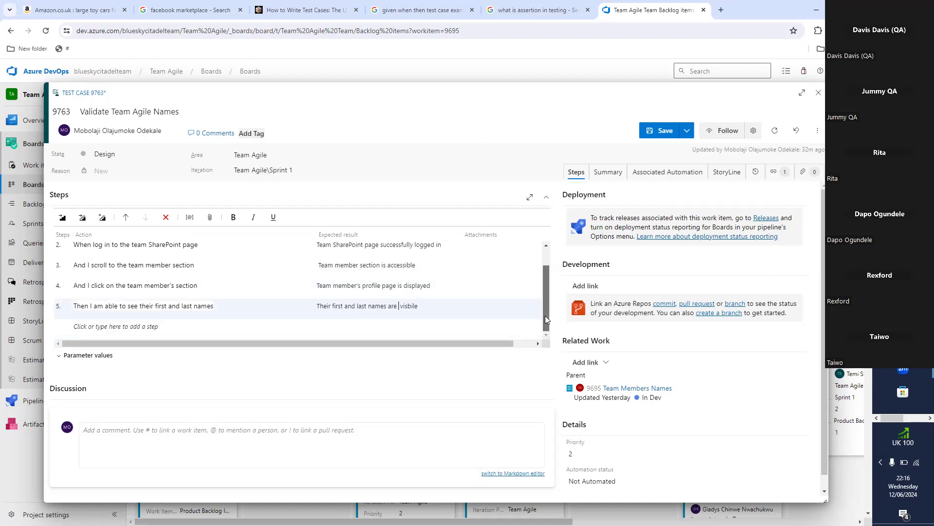
scroll(545, 310, up, 1)
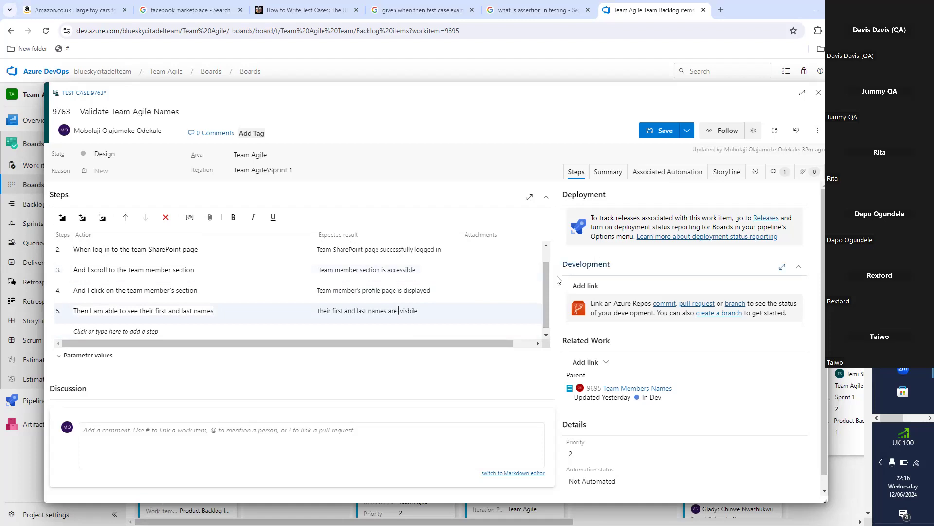
drag(545, 280, 544, 275)
scroll(544, 275, up, 1)
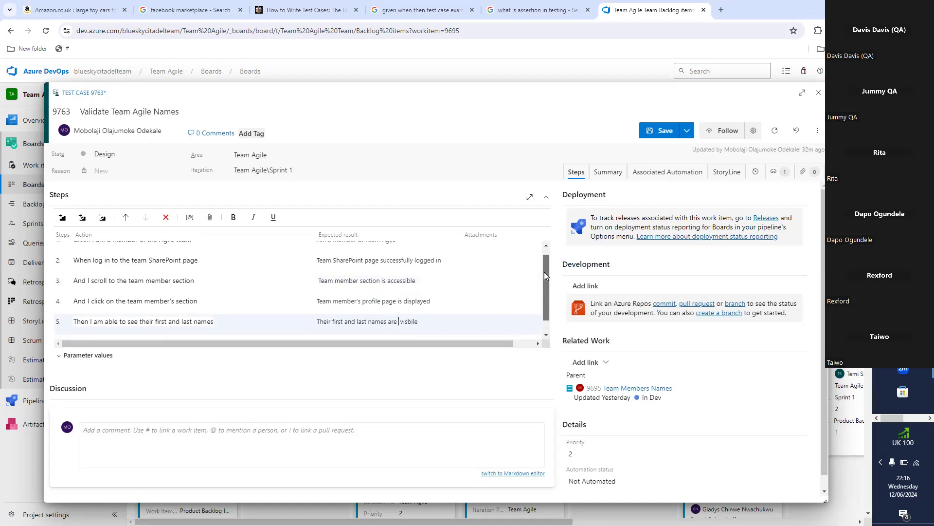
scroll(543, 269, up, 1)
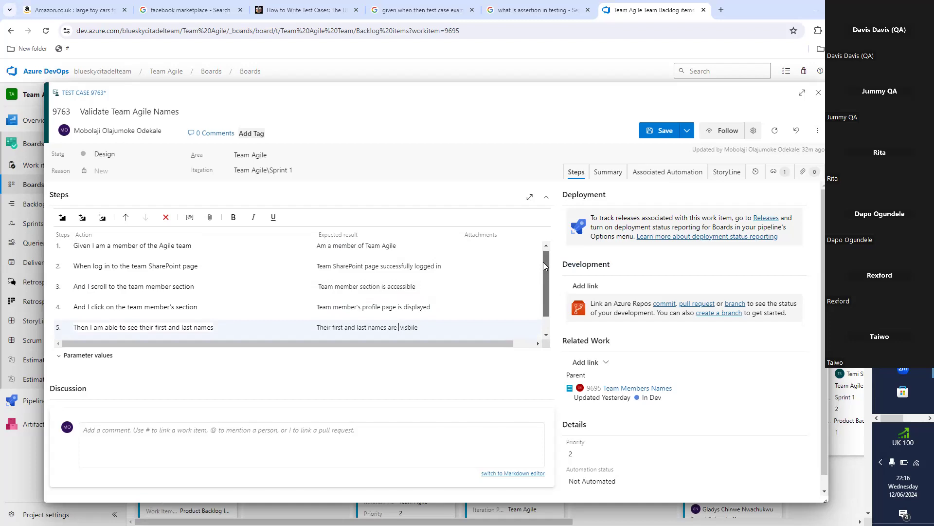
scroll(543, 263, up, 1)
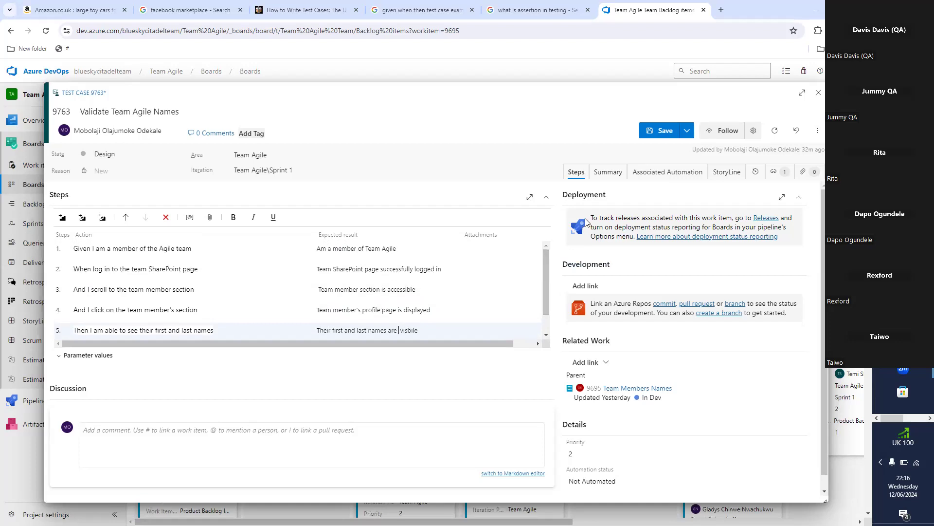
click(654, 138)
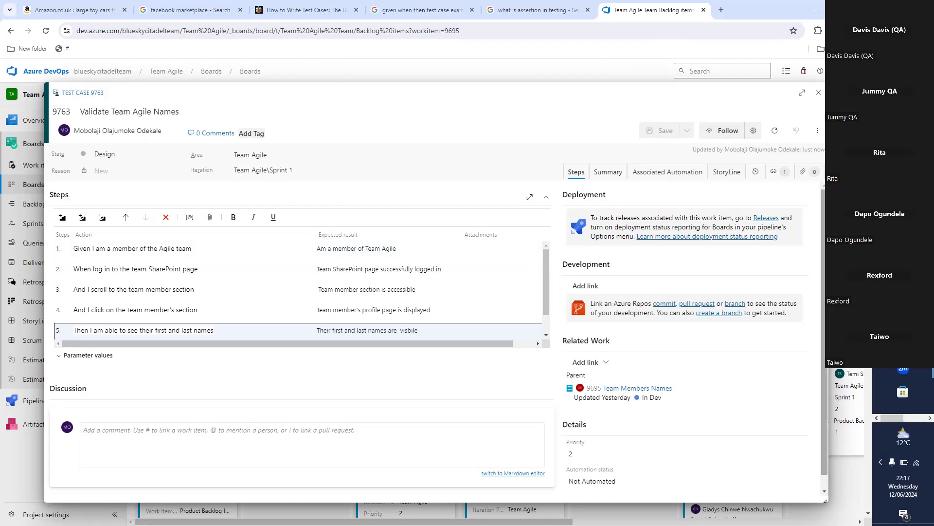
Close test case 9763 and return to its parent backlog item 9695 Team Members Names
drag(823, 349, 824, 363)
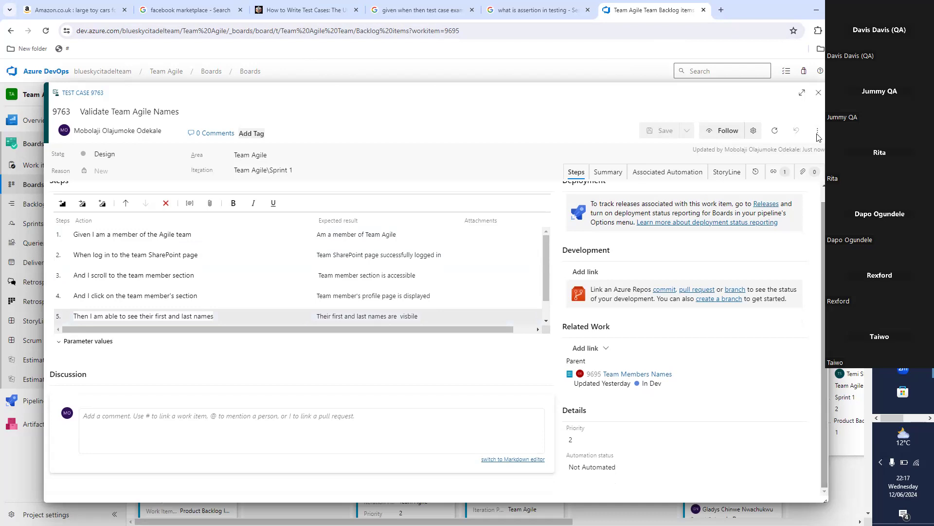
click(819, 93)
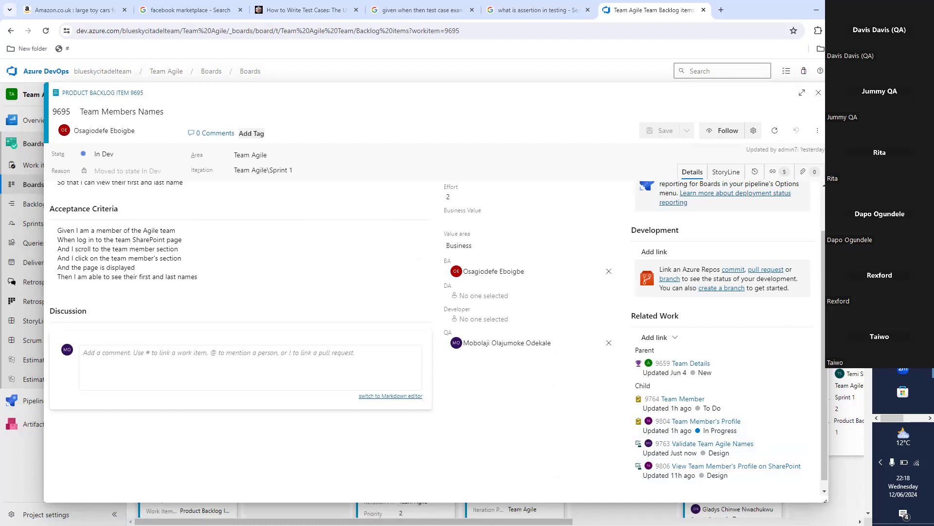
mouse_move(903, 370)
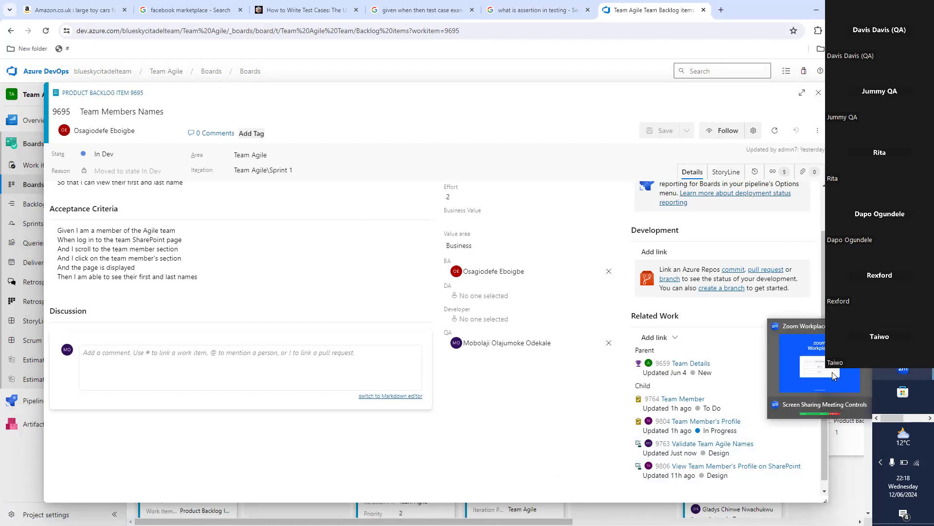
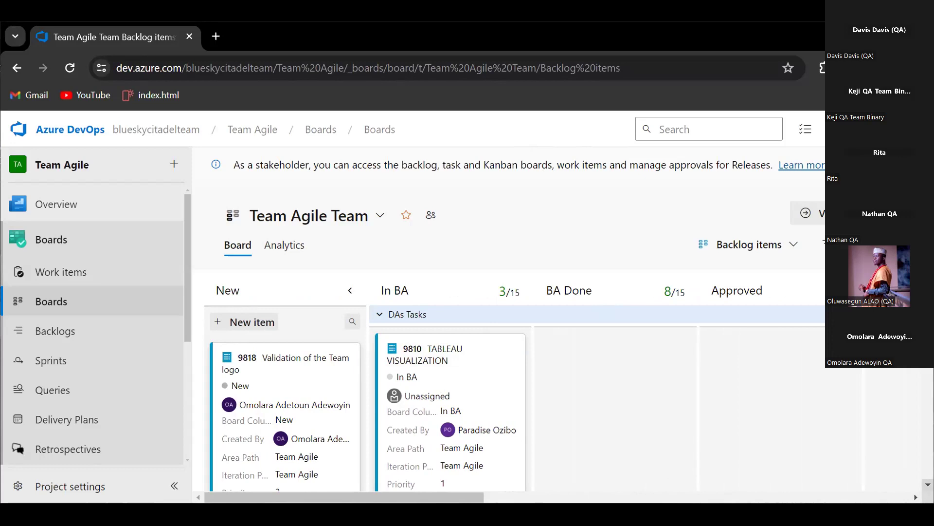
Open backlog item 9818 Validation of the Team logo from the New column, review its details and close it
scroll(511, 389, down, 2)
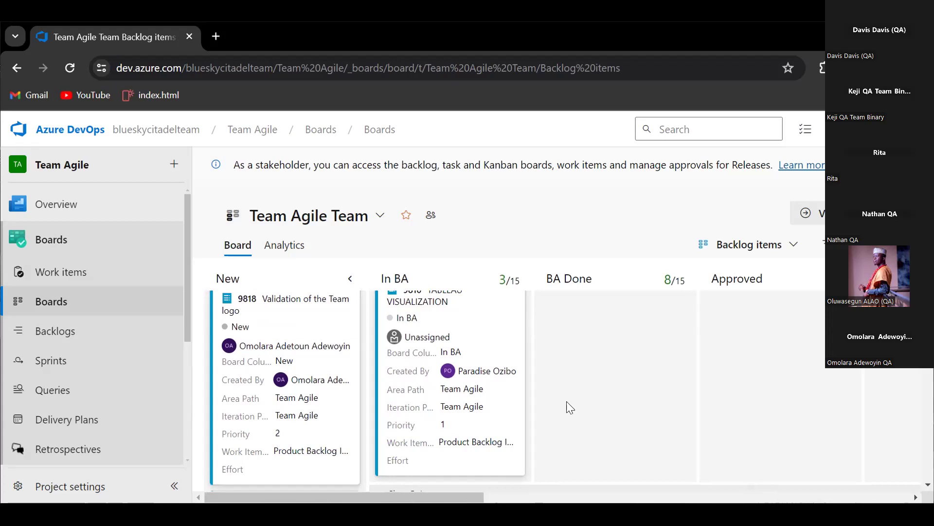
click(225, 331)
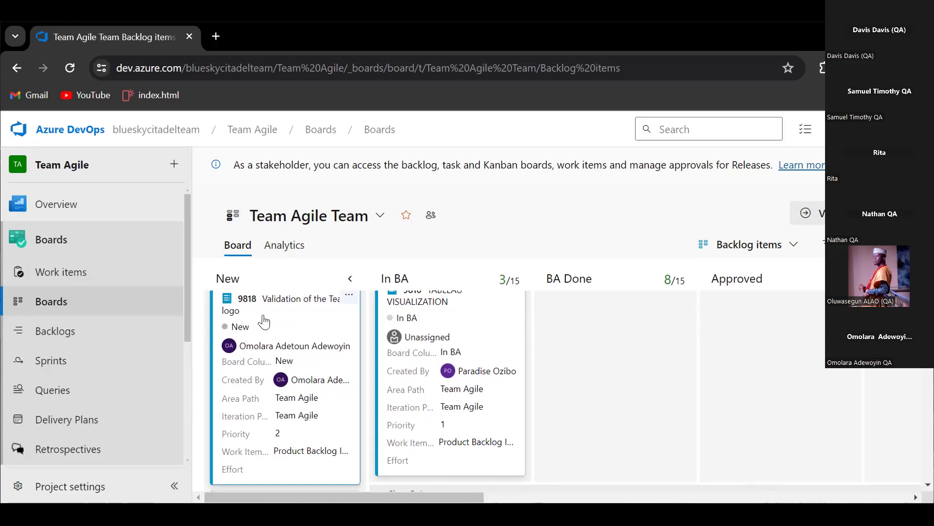
click(350, 295)
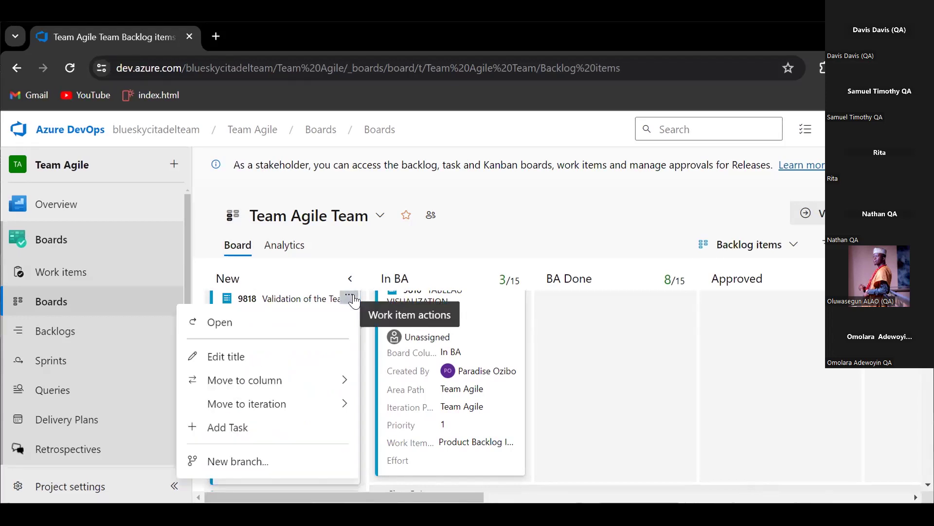
click(236, 325)
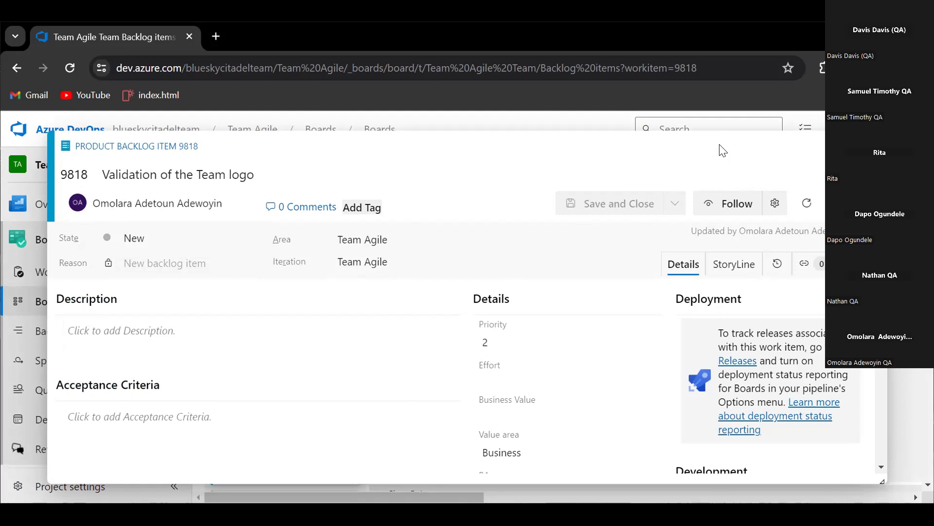
key(Escape)
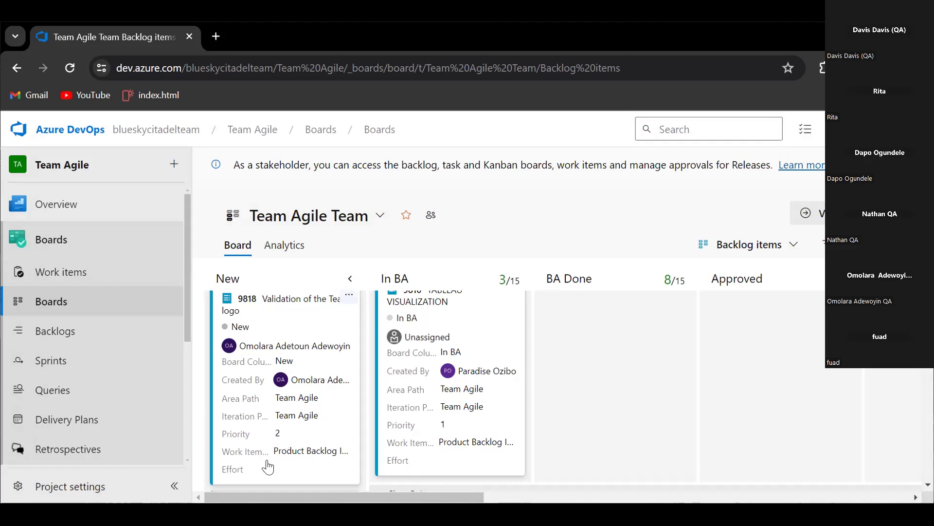
Check the work item actions available for card 9818, reopen its details for another look and close it again
click(350, 295)
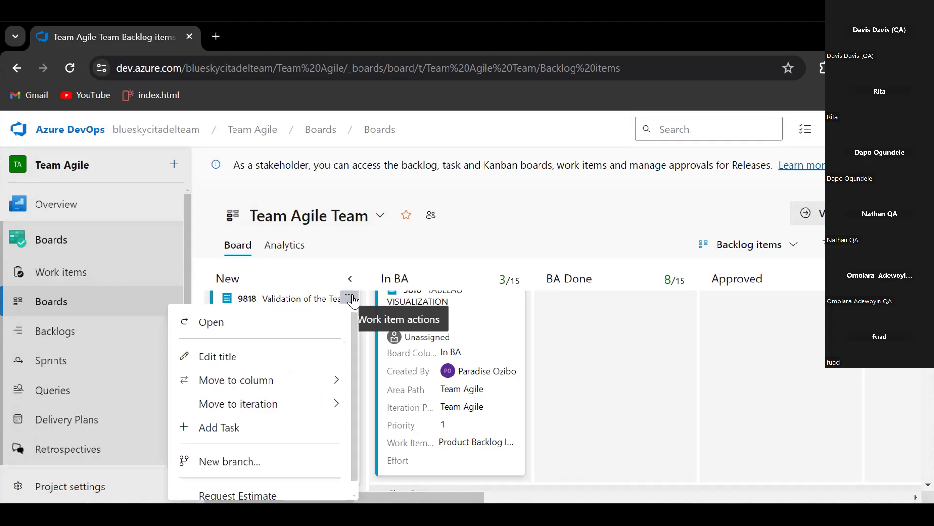
click(351, 296)
click(351, 296)
click(351, 297)
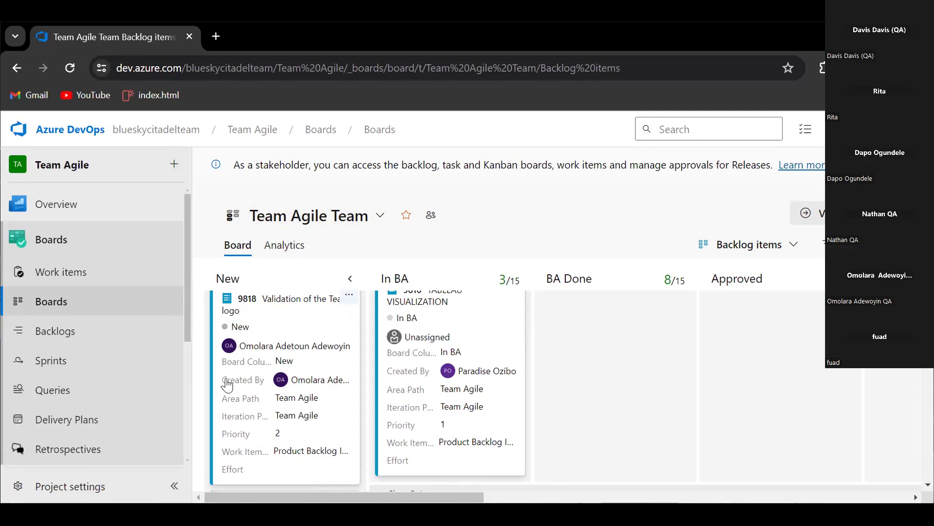
click(349, 297)
click(255, 323)
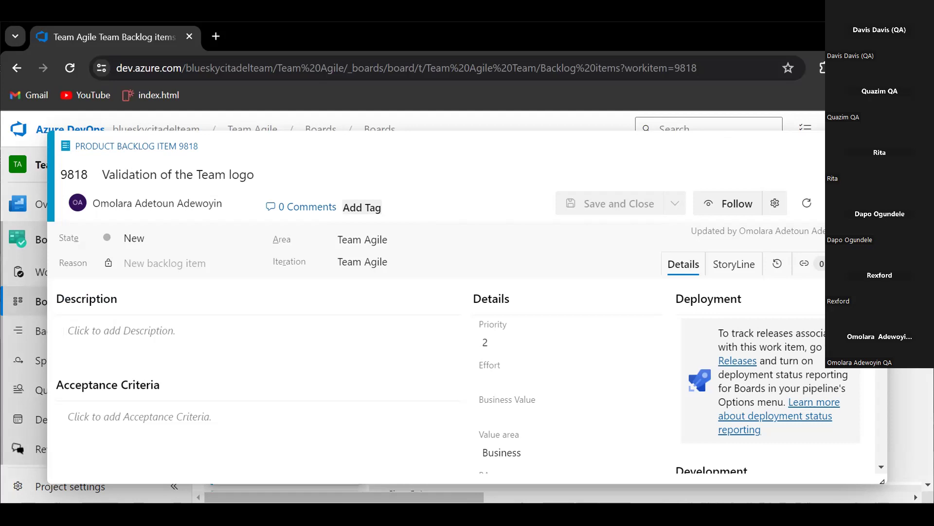
key(Escape)
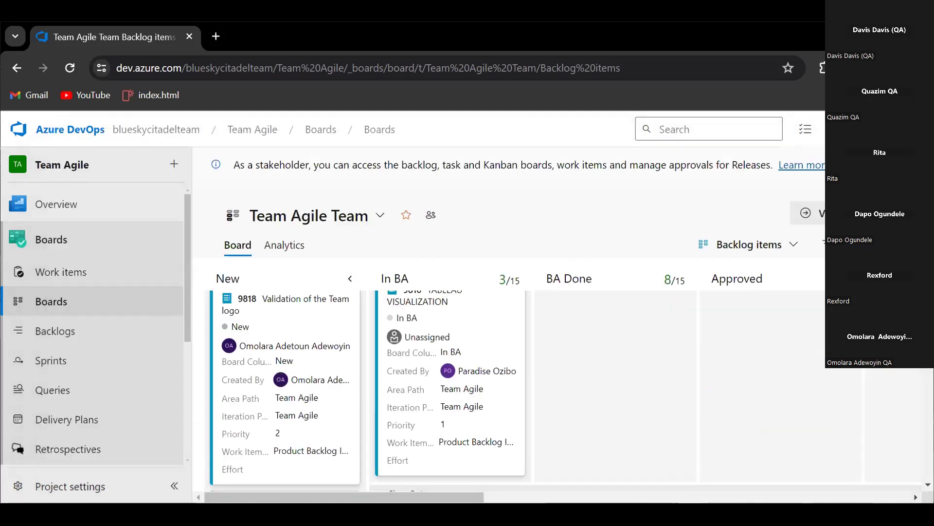
Look through the cards in the New, In BA, BA Done and Approved columns of the Team Agile board
click(928, 485)
scroll(565, 397, down, 3)
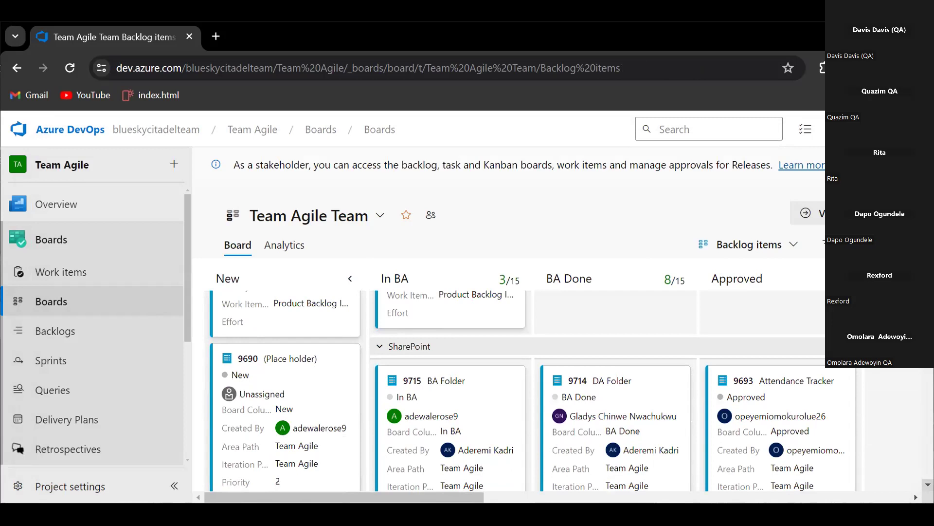
scroll(527, 390, down, 1)
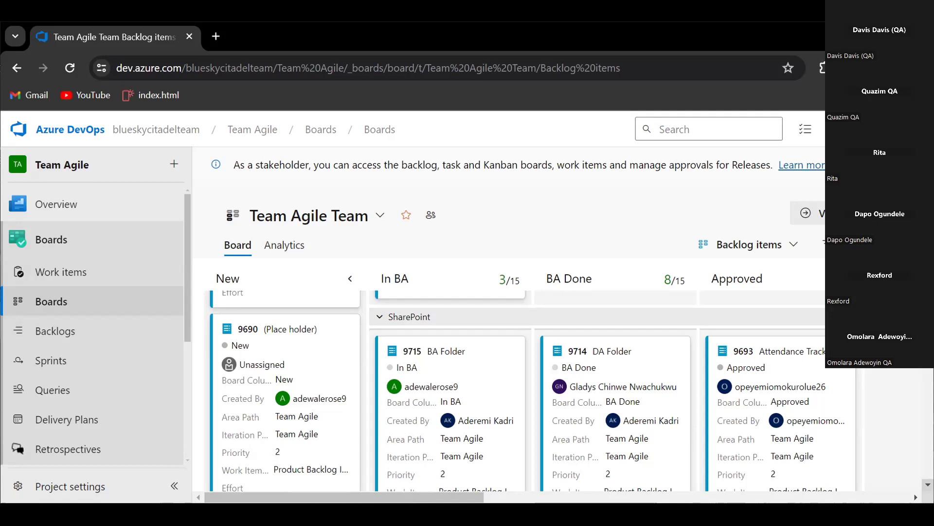
scroll(527, 389, down, 5)
scroll(527, 390, down, 3)
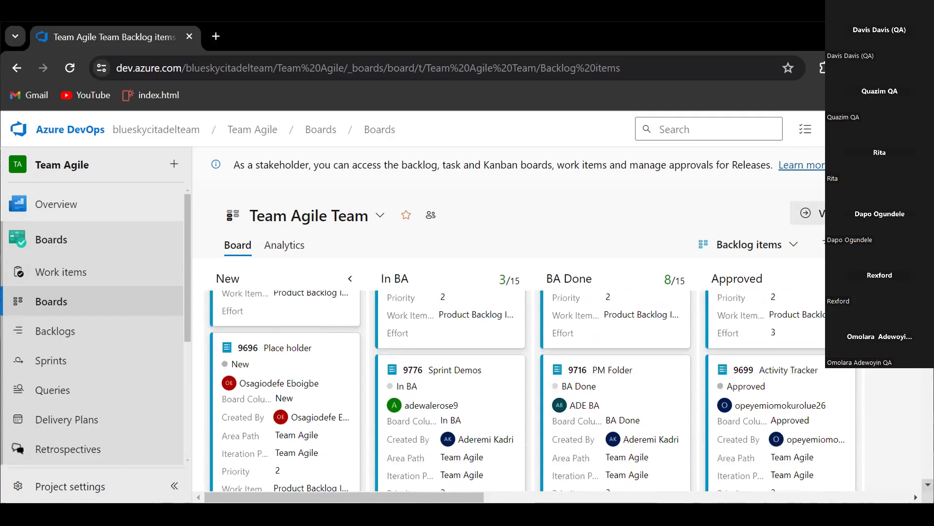
scroll(528, 389, down, 1)
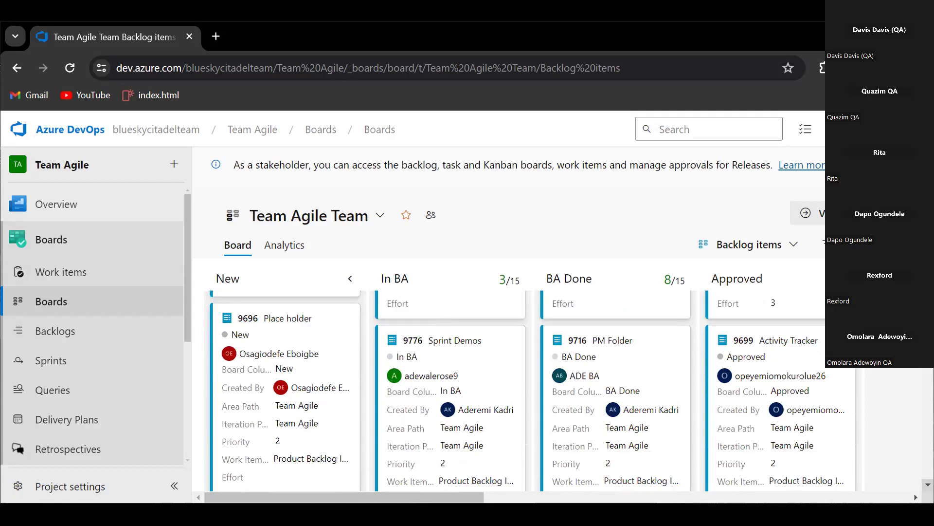
scroll(533, 374, down, 5)
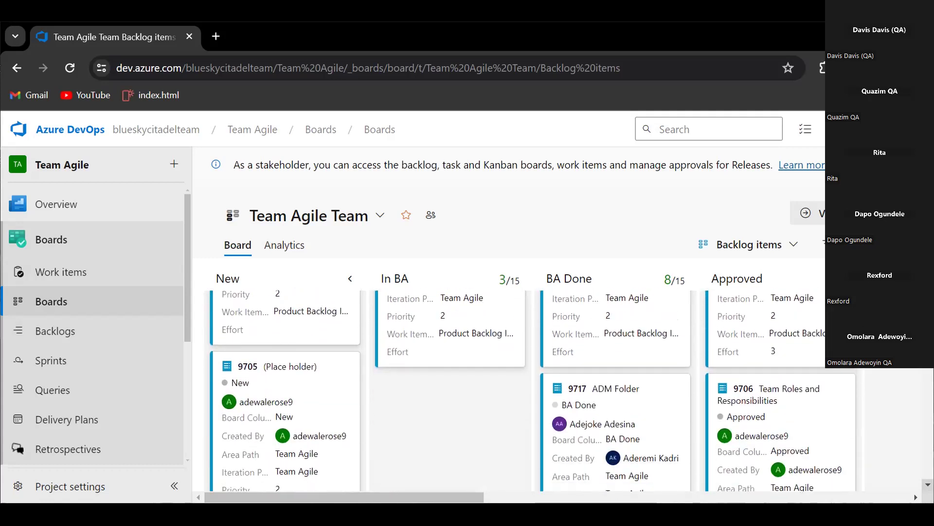
scroll(533, 390, down, 10)
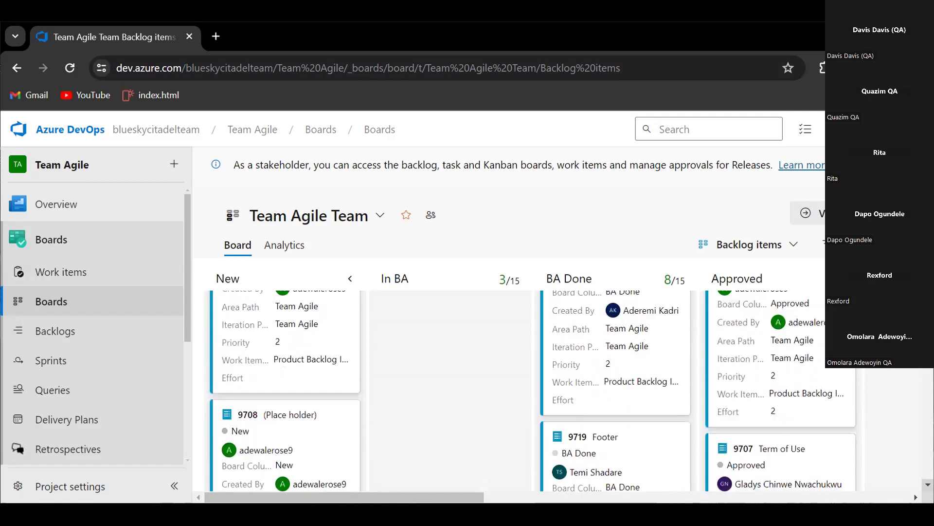
scroll(533, 389, down, 10)
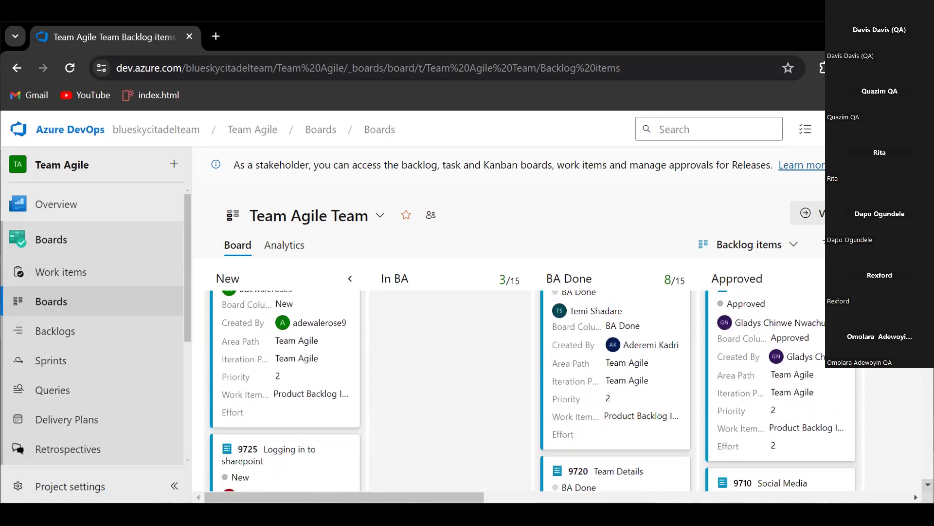
scroll(533, 390, down, 5)
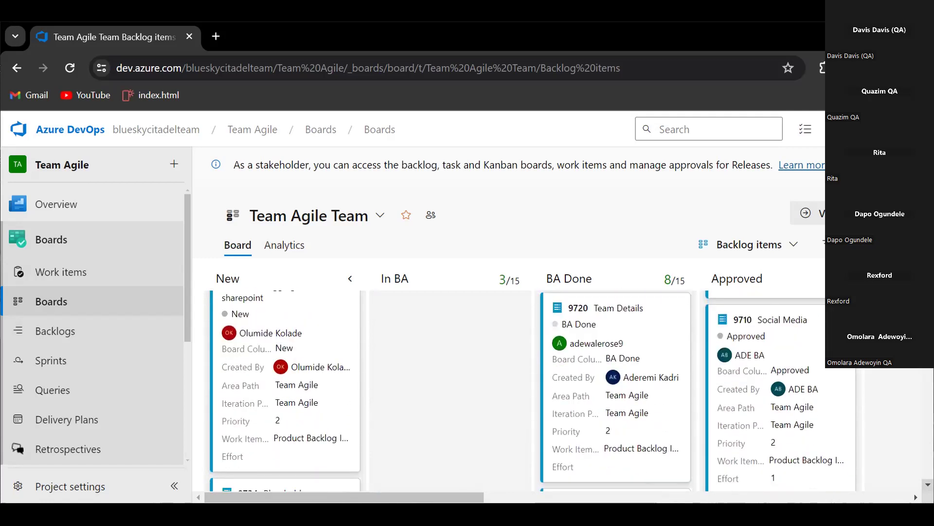
scroll(533, 389, down, 3)
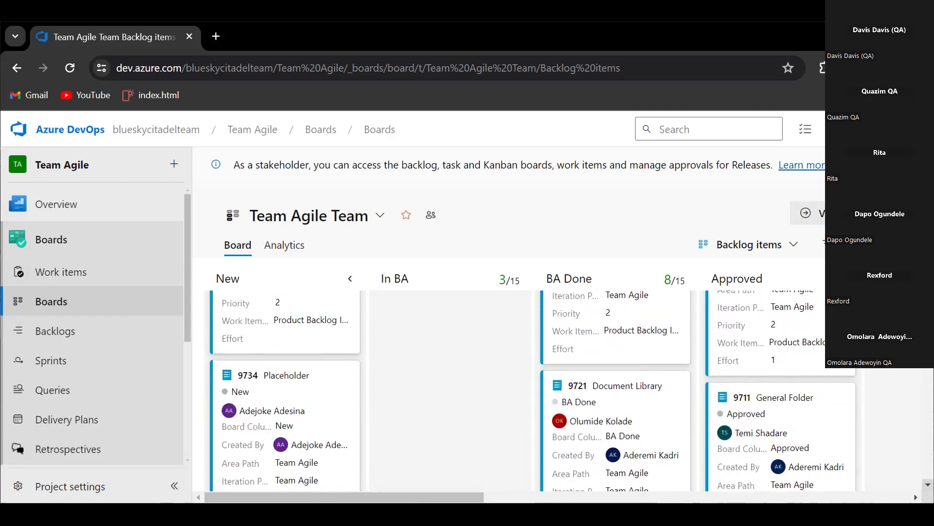
Find backlog item 9718 Header in the board's In Dev column and open it
click(916, 497)
drag(916, 497, 916, 497)
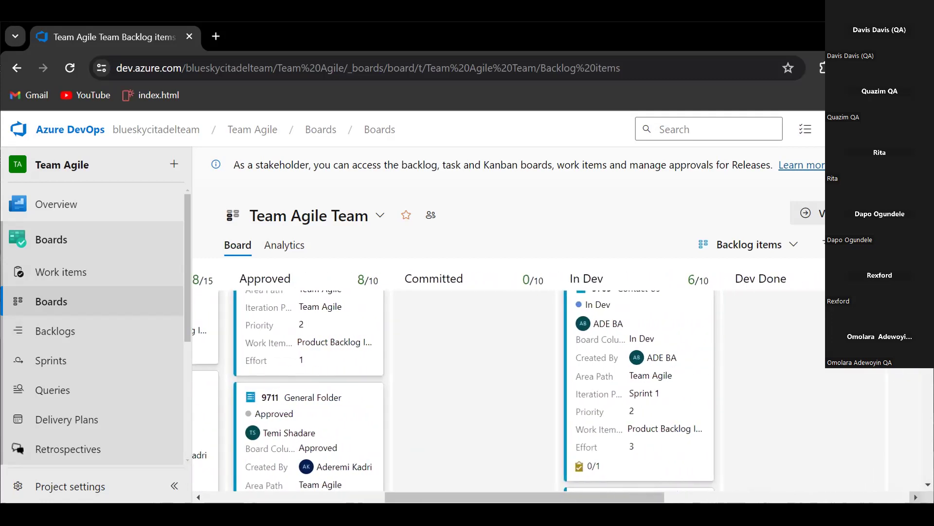
scroll(453, 391, up, 1)
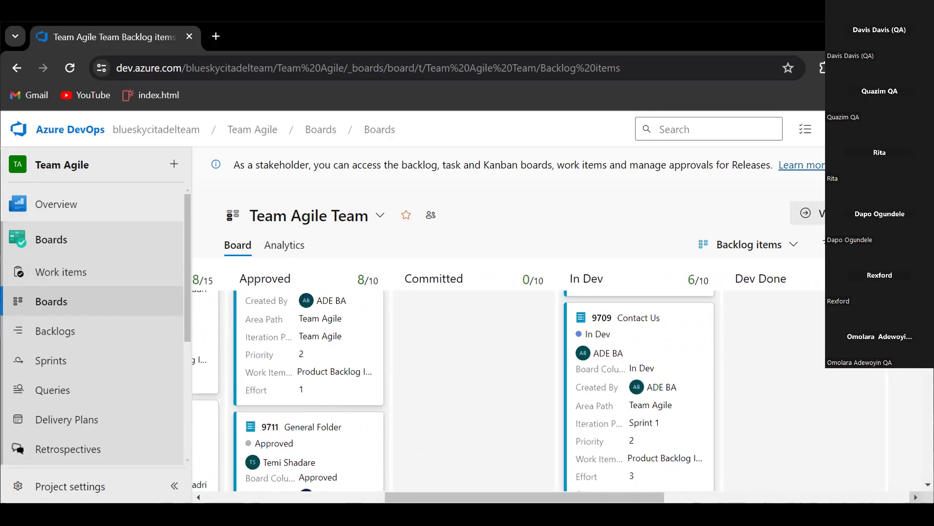
scroll(536, 390, down, 5)
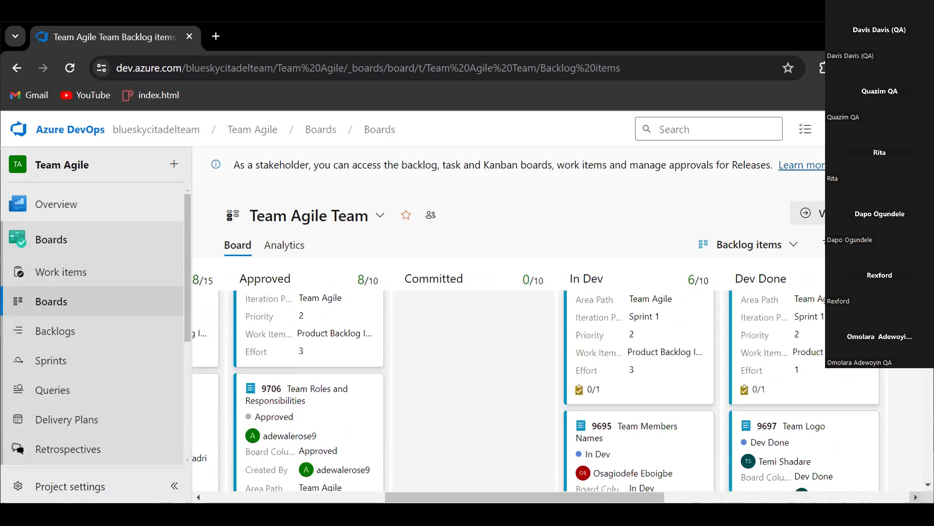
scroll(537, 391, up, 8)
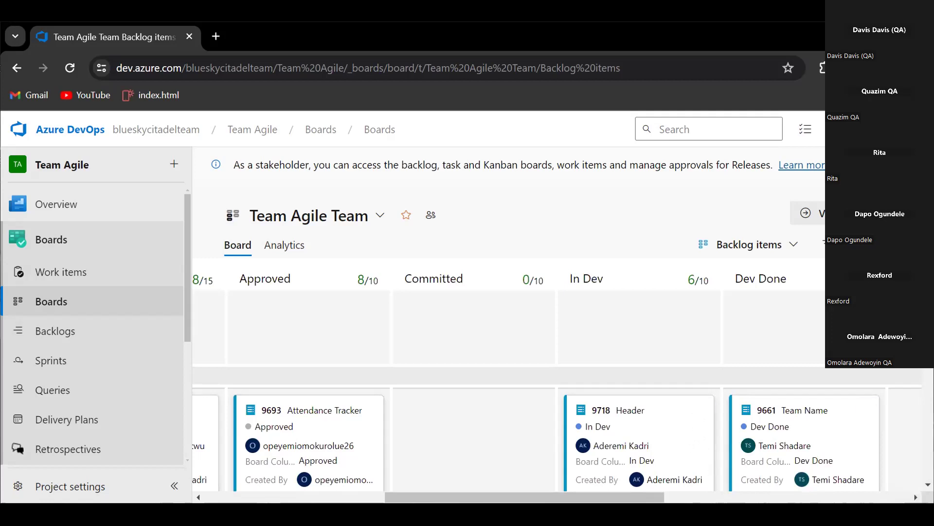
scroll(709, 321, down, 3)
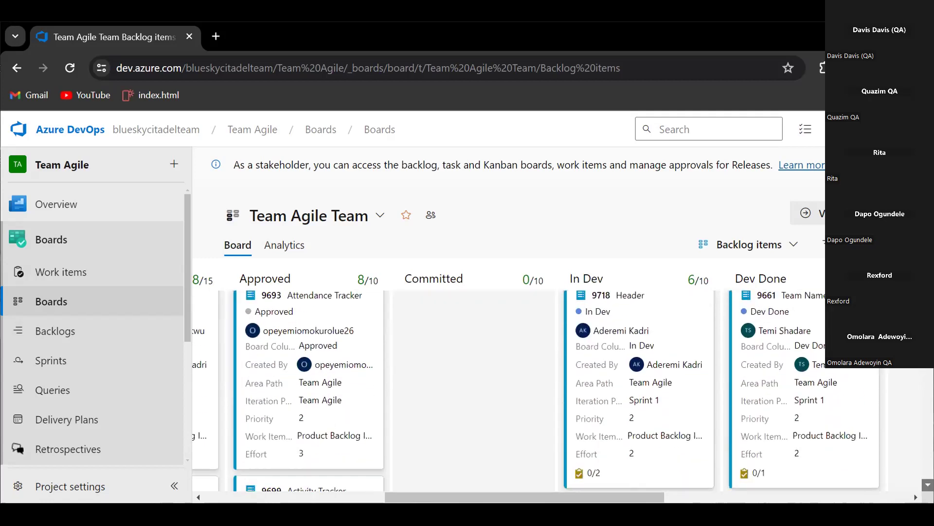
click(703, 295)
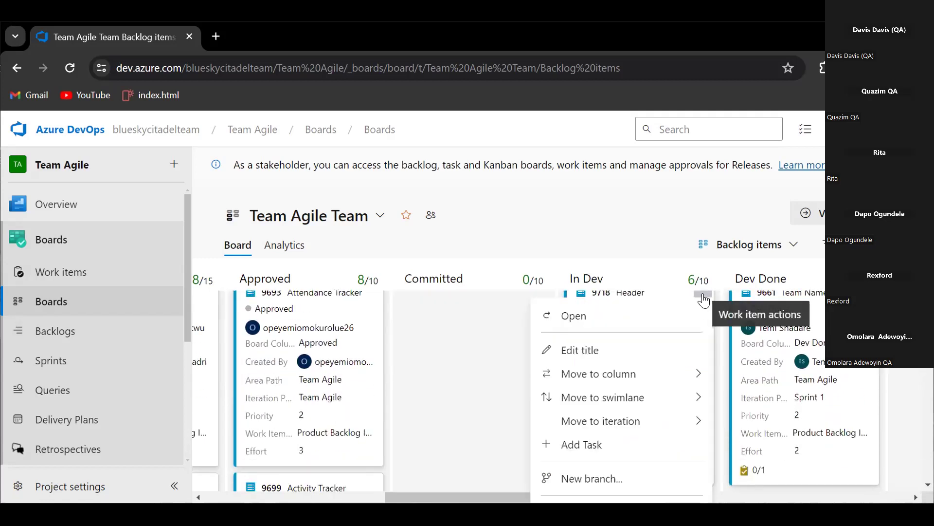
click(578, 317)
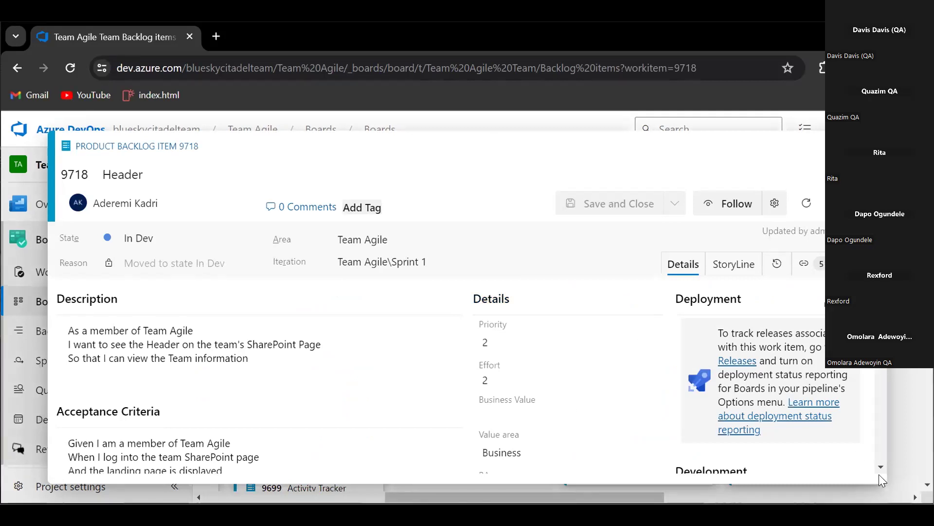
Examine the description, acceptance criteria and related work of backlog item 9718 Header
scroll(881, 467, down, 5)
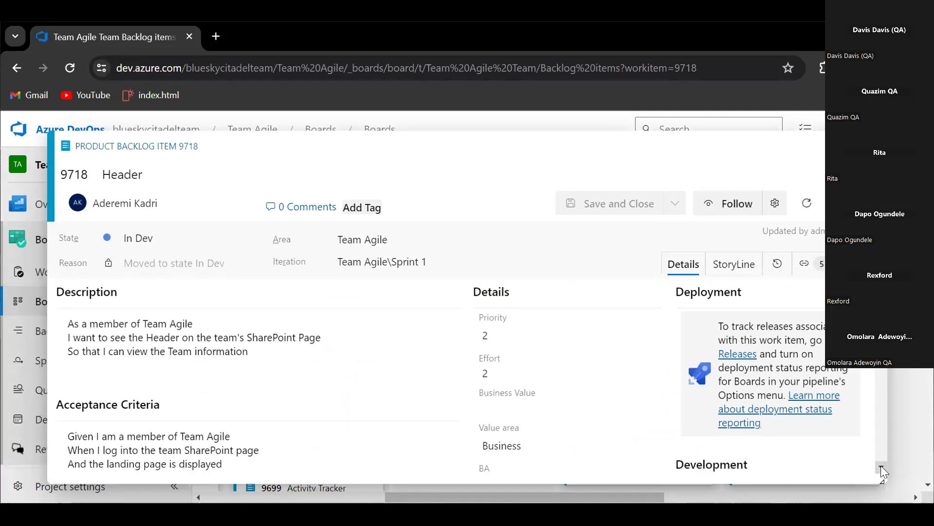
scroll(881, 467, down, 3)
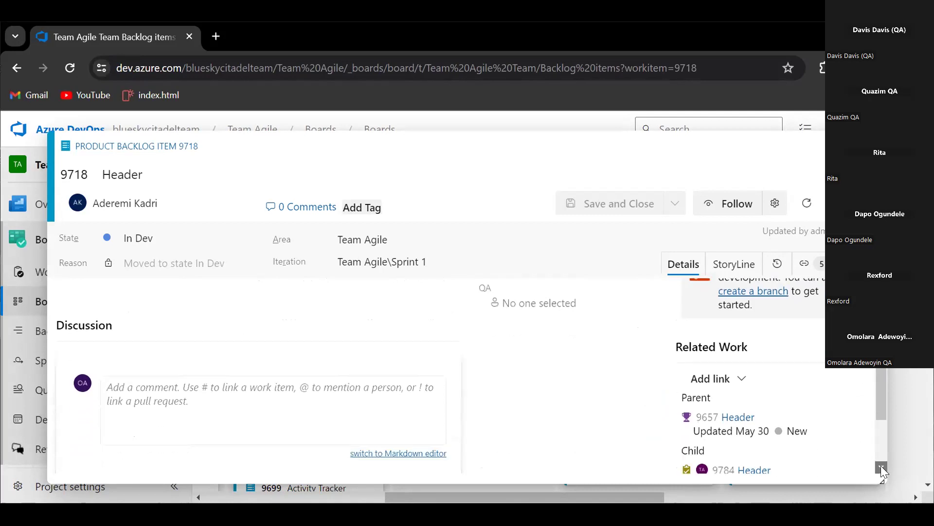
scroll(882, 470, down, 1)
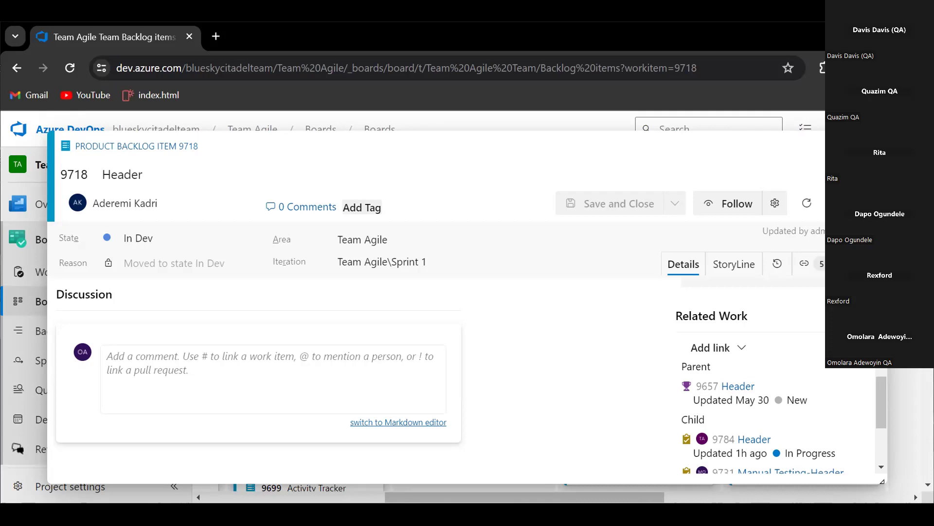
scroll(467, 375, up, 5)
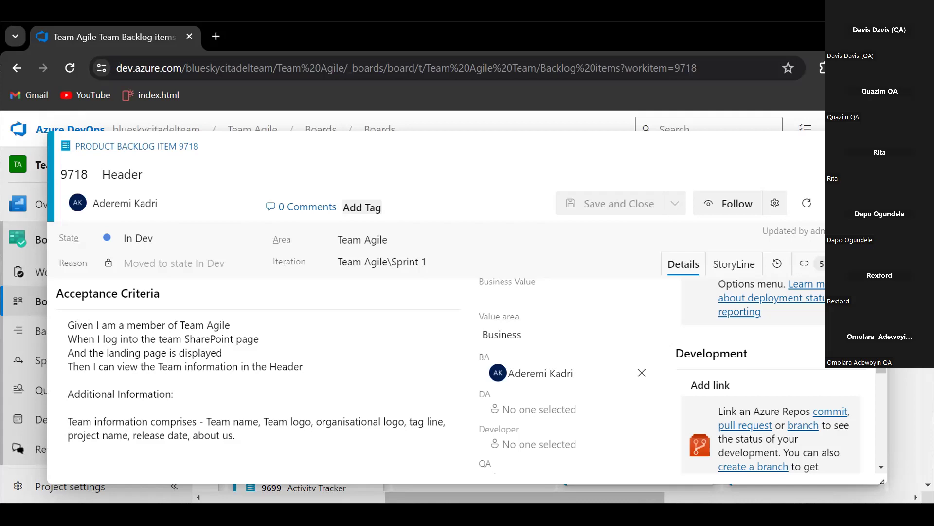
scroll(467, 380, up, 3)
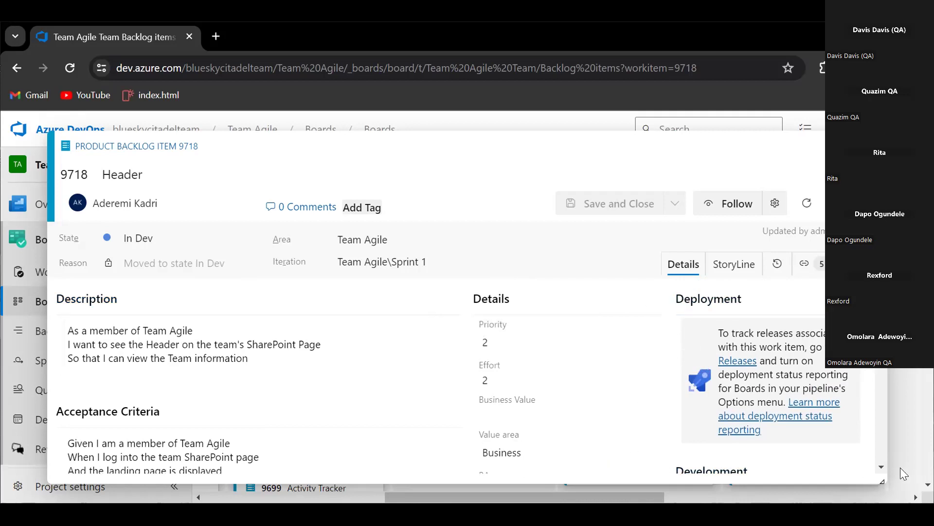
scroll(883, 466, down, 3)
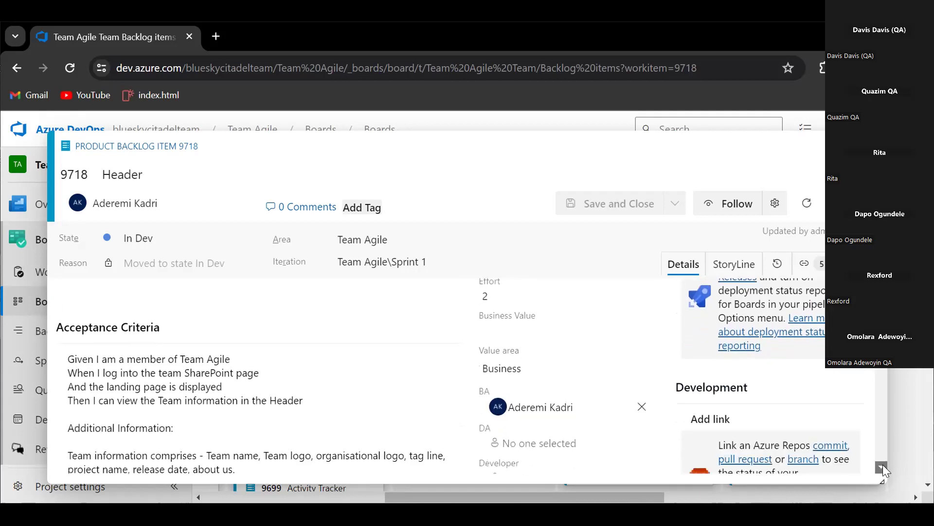
Close backlog item 9718 Header and check the work item actions available for its card in the In Dev column
scroll(883, 464, down, 1)
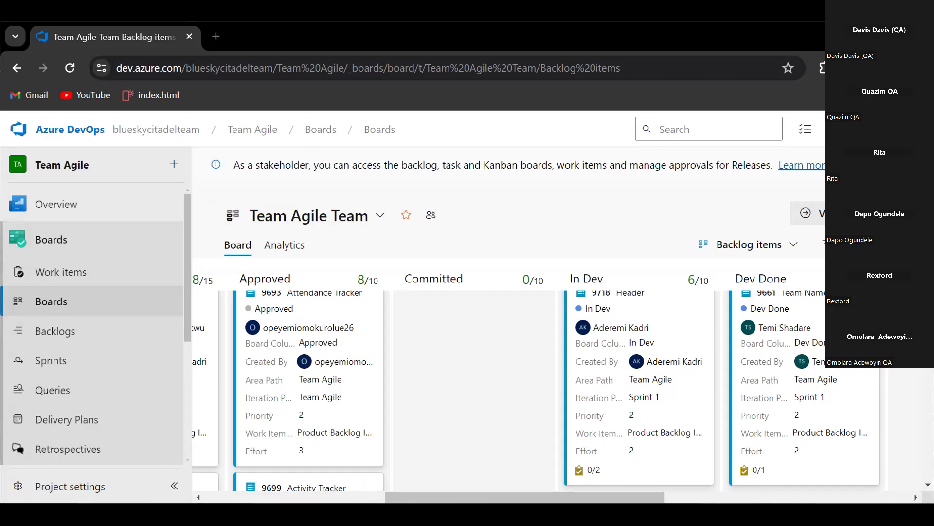
click(355, 448)
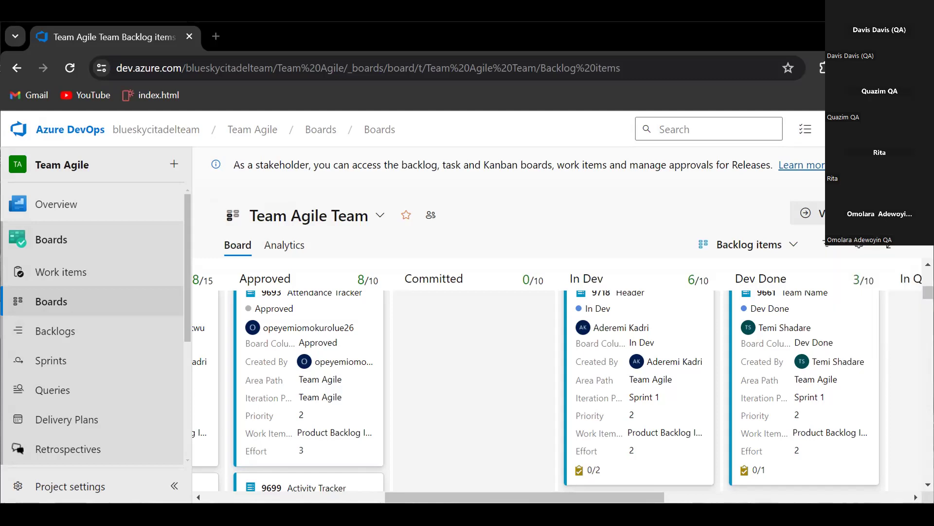
scroll(506, 340, down, 1)
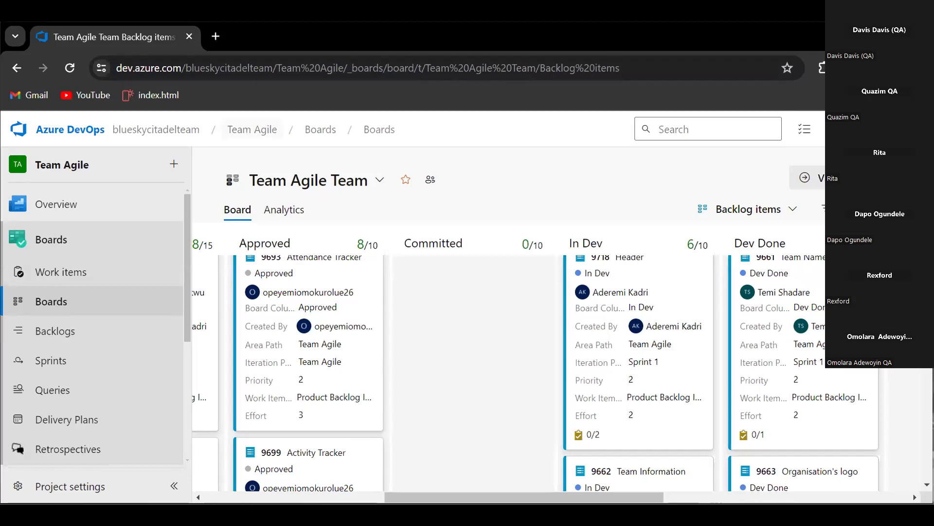
scroll(560, 370, right, 3)
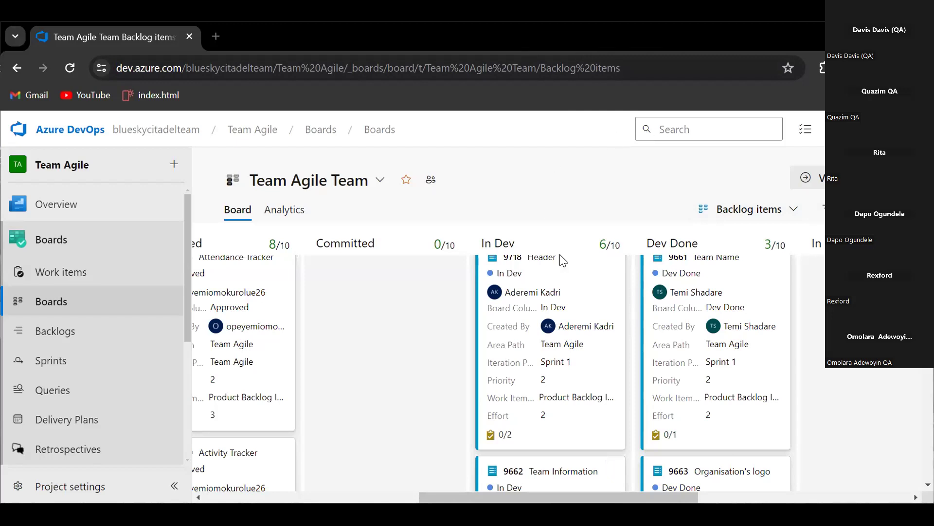
click(616, 259)
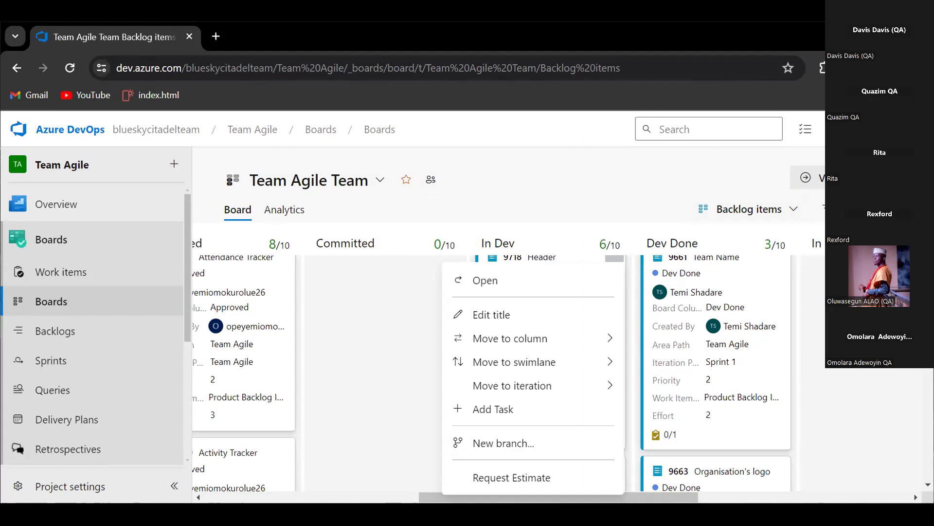
key(ctrl+shift+m)
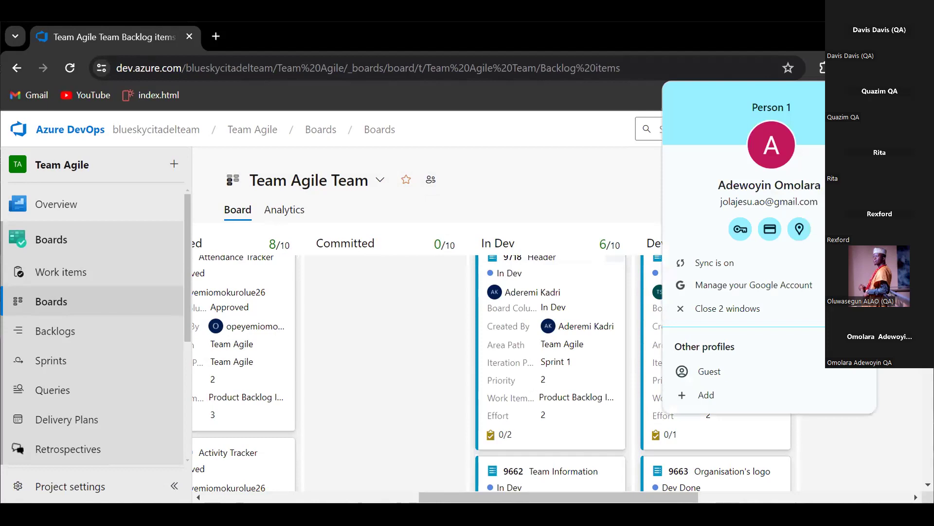
key(alt+f)
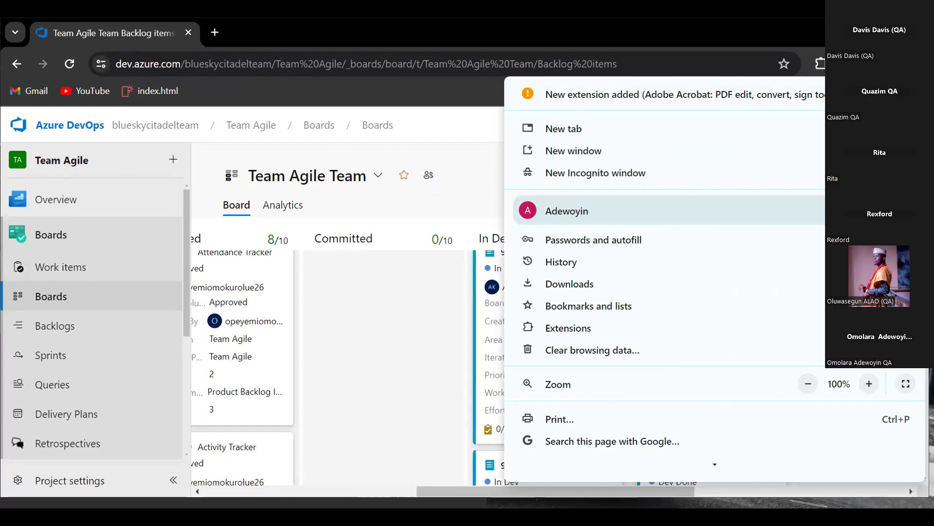
key(Right)
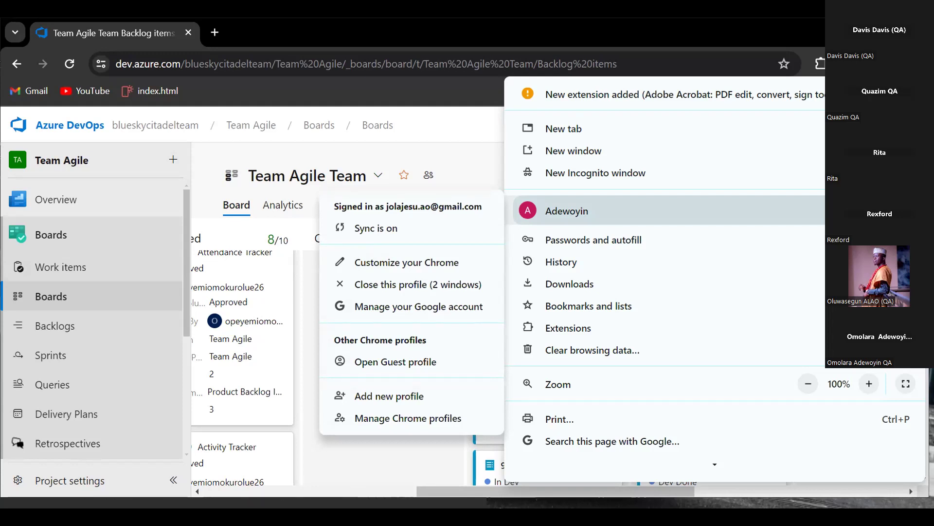
click(746, 52)
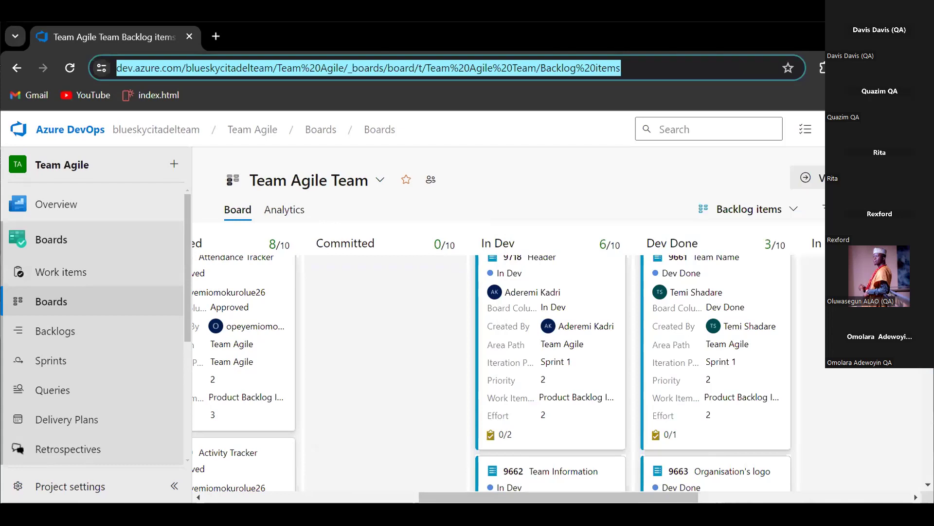